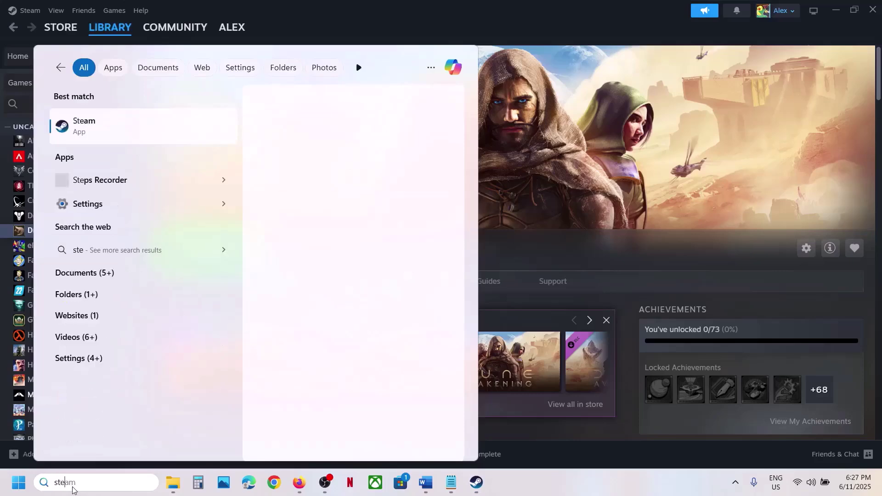
- Bring up the PC's power options, including Restart, and dismiss them without choosing one
click(587, 178)
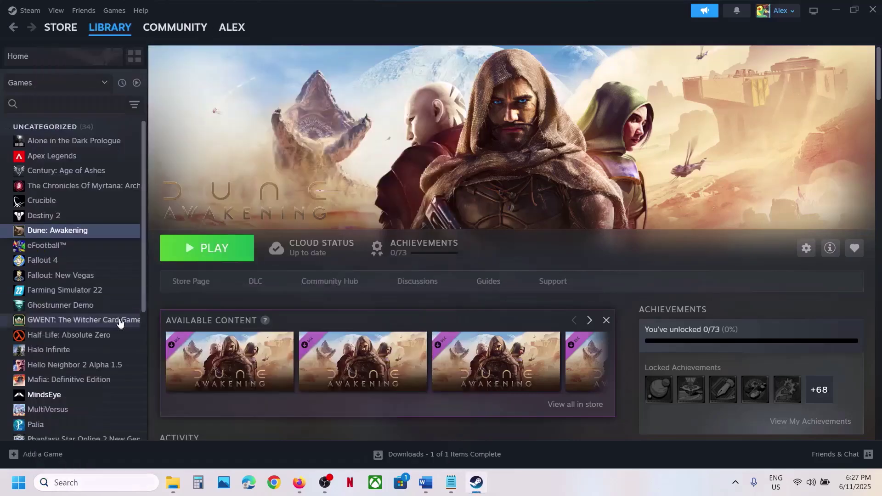
click(20, 485)
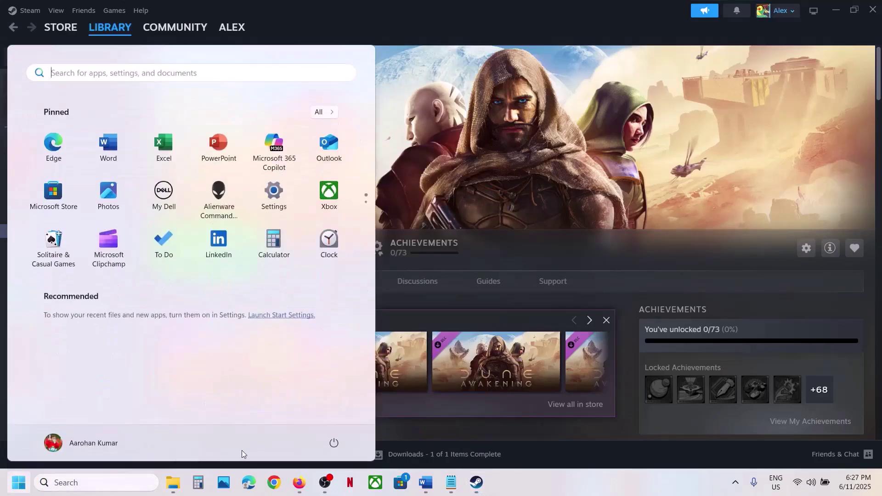
click(336, 448)
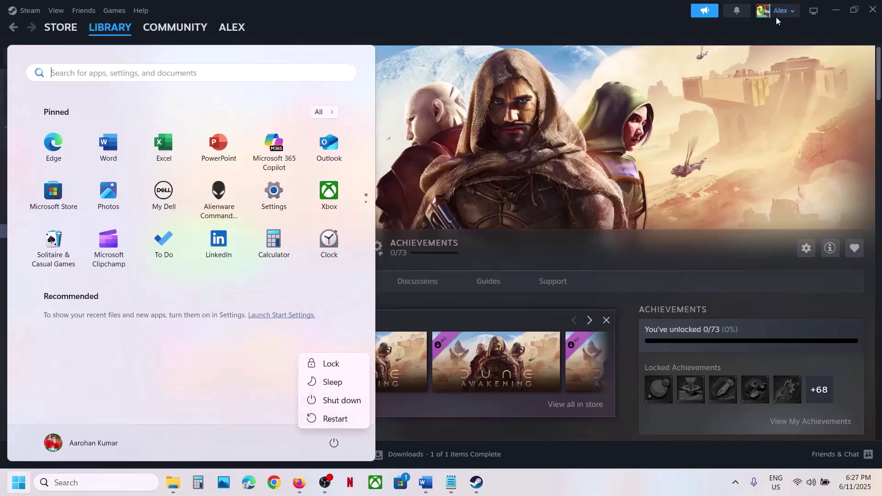
key(Escape)
key(Escape)
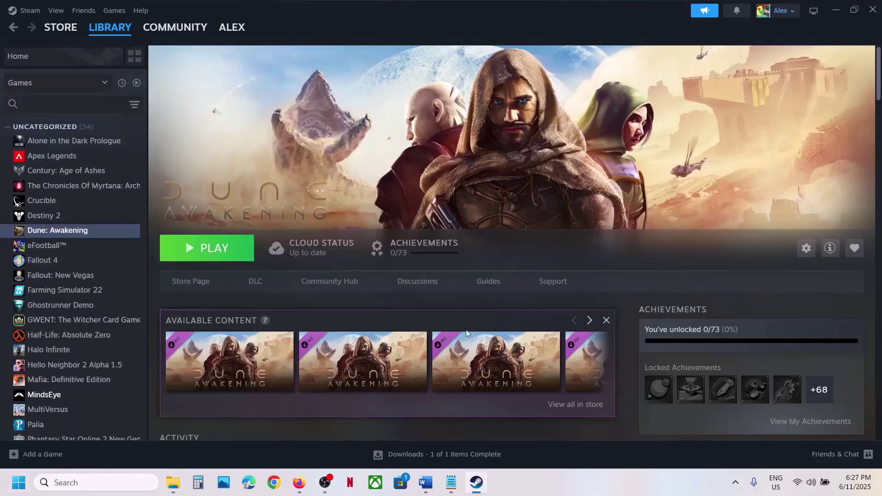
- Switch to the Word document, highlight the Step 2 text "Uninstall & Reinstall BattlEye", and return to Steam
click(425, 482)
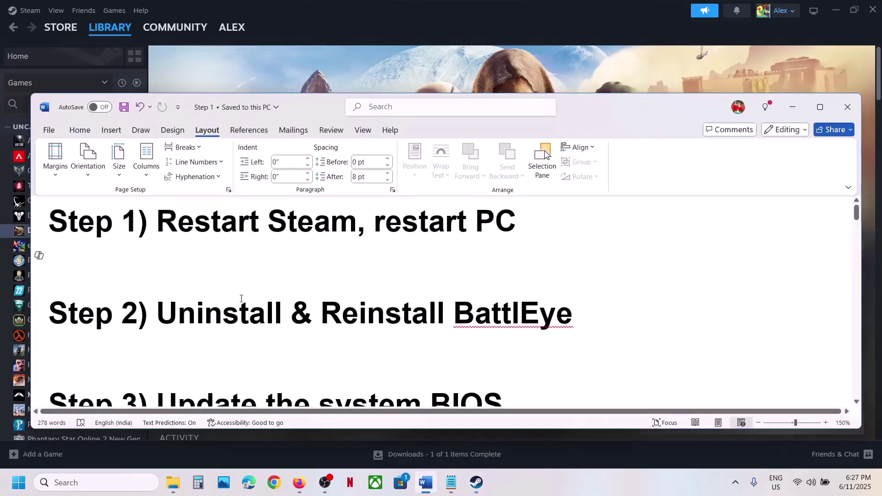
drag(156, 275, 573, 275)
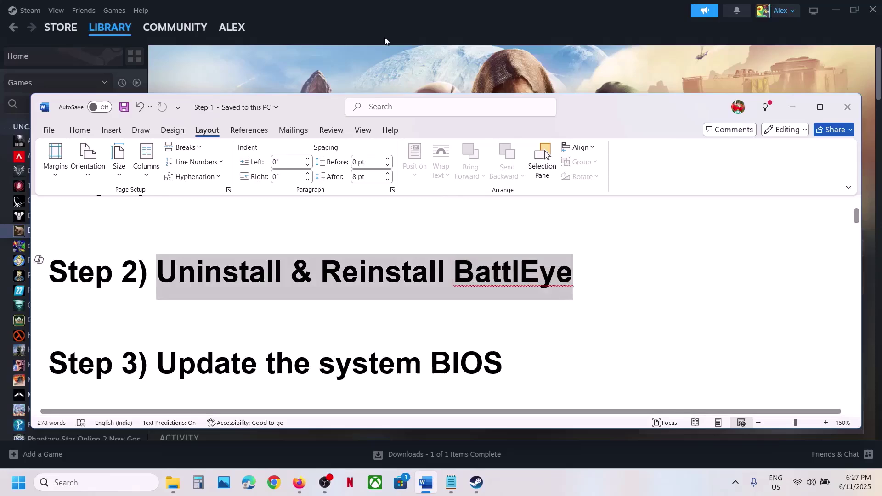
click(357, 65)
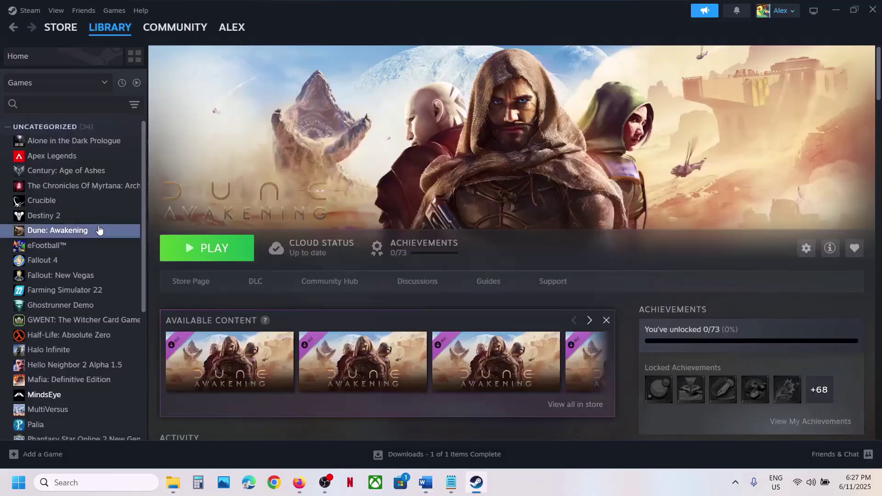
- Browse the local files of Dune: Awakening from the Steam library
right_click(70, 235)
mouse_move(110, 301)
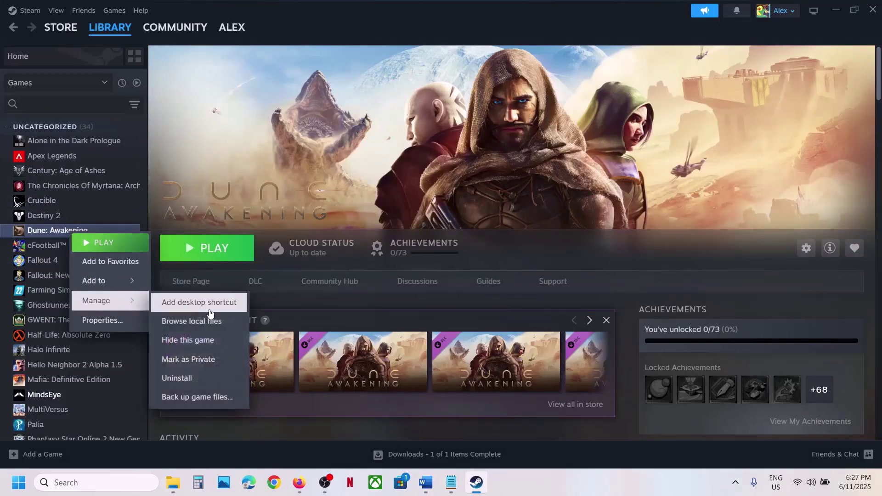
click(222, 323)
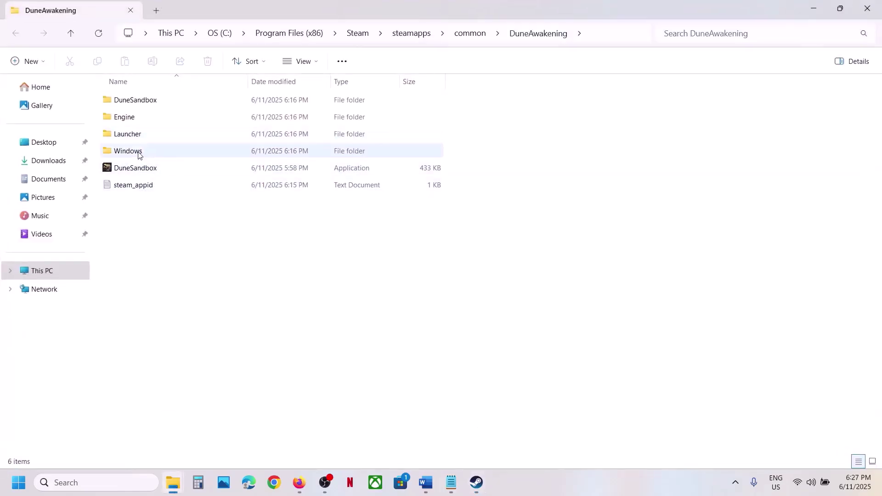
- Open the BattlEye folder inside the game's DuneSandbox > Binaries > Win64 folder
click(139, 104)
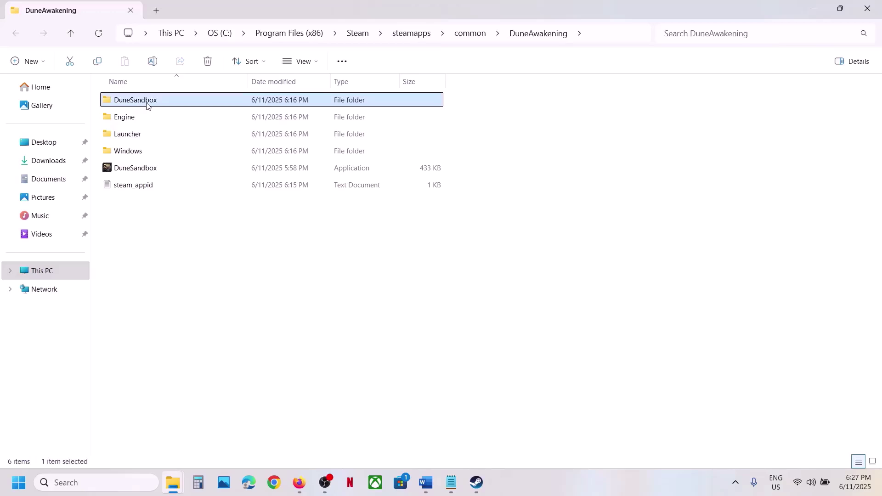
double_click(147, 105)
double_click(151, 103)
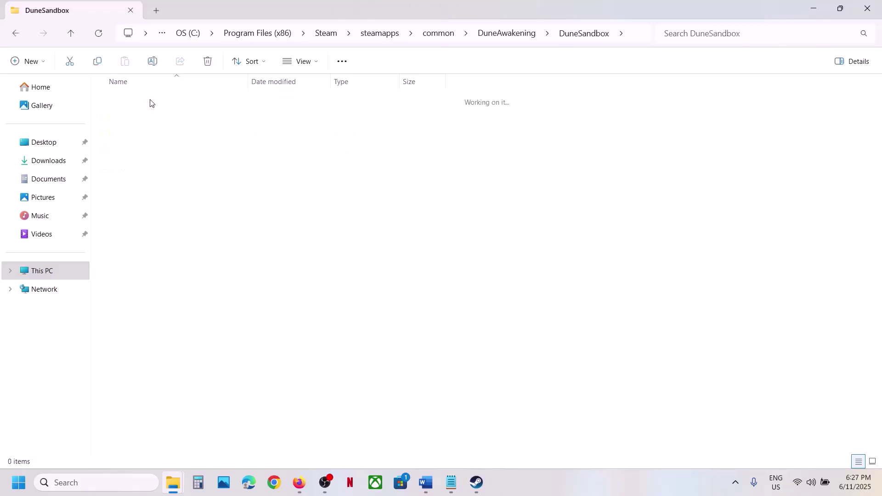
double_click(148, 103)
click(141, 104)
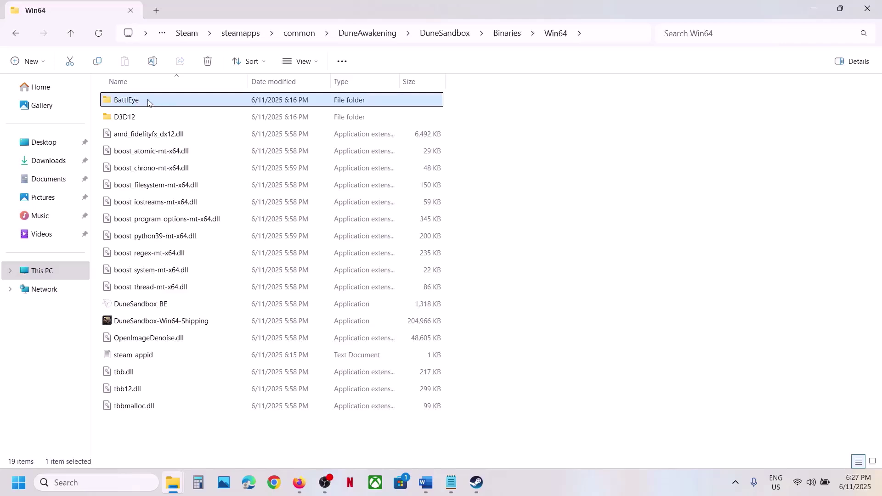
double_click(148, 102)
- Run Uninstall_BattlEye as administrator and confirm removing the BattlEye Service from the system
click(138, 237)
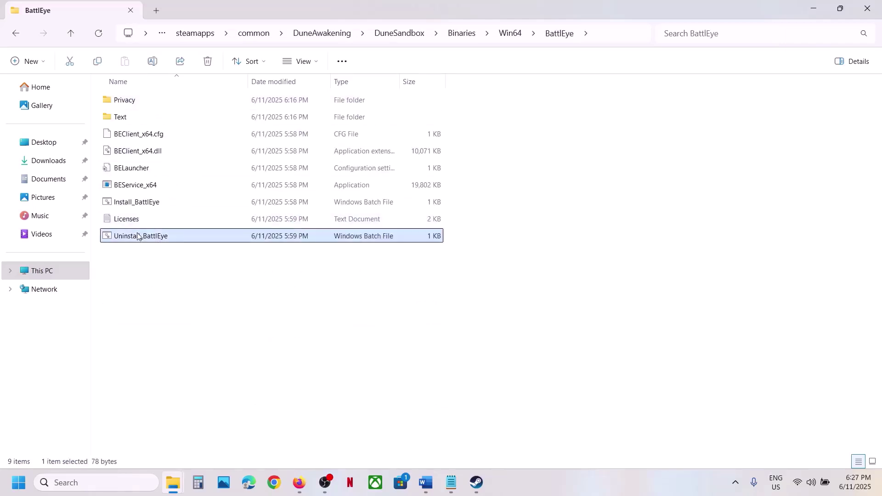
right_click(167, 245)
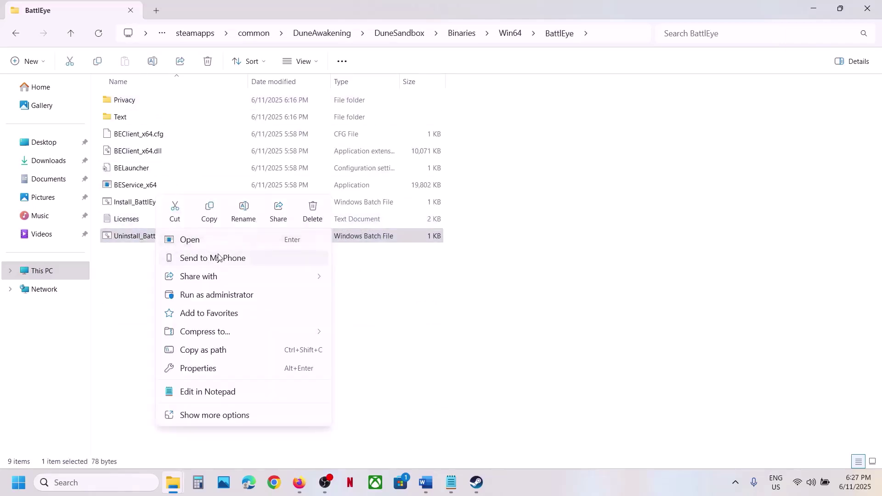
click(225, 295)
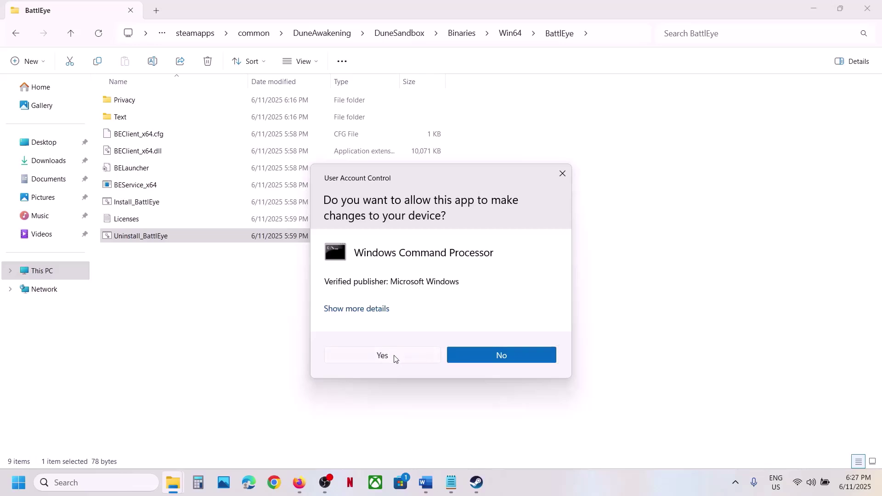
click(394, 357)
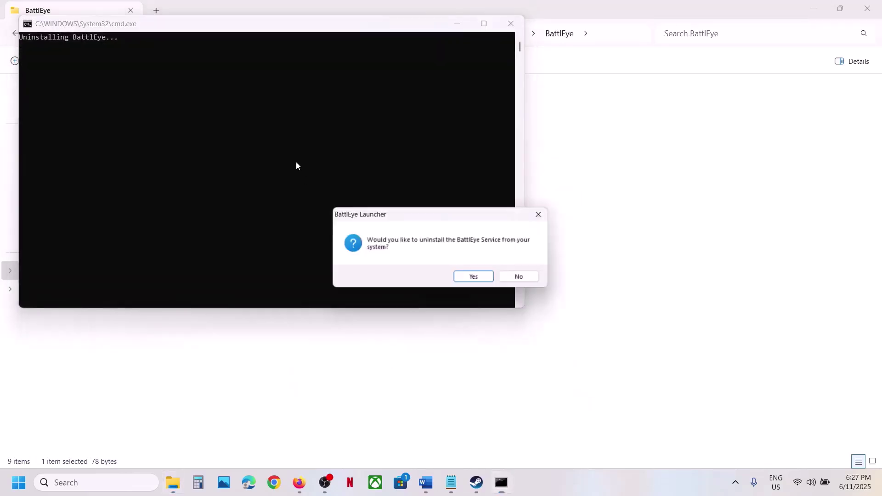
click(476, 278)
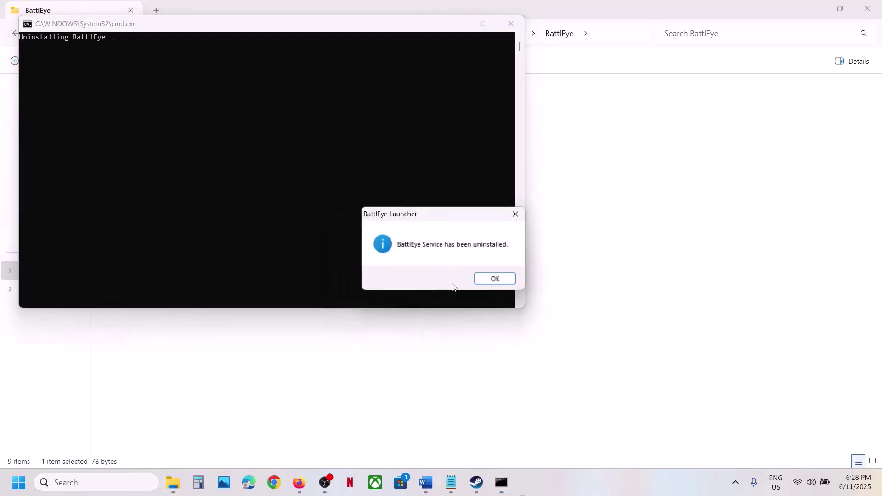
click(495, 280)
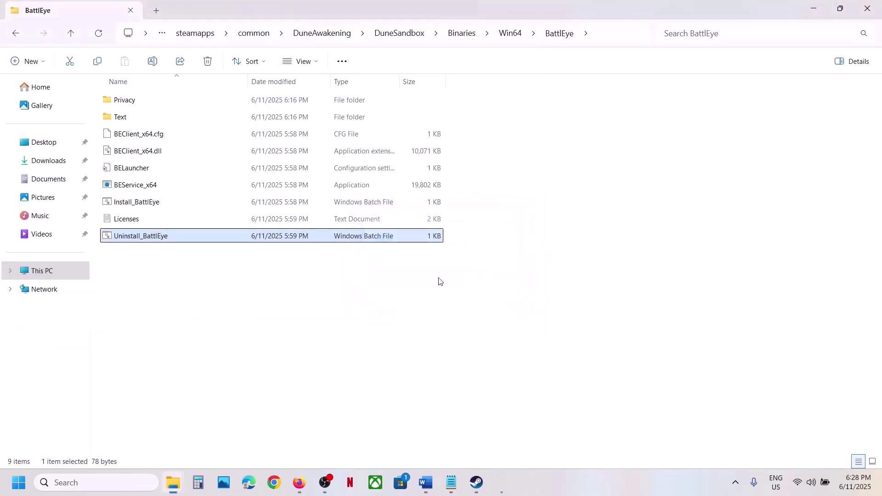
- Run Install_BattlEye as administrator and allow it to make changes to the device
click(128, 203)
right_click(137, 206)
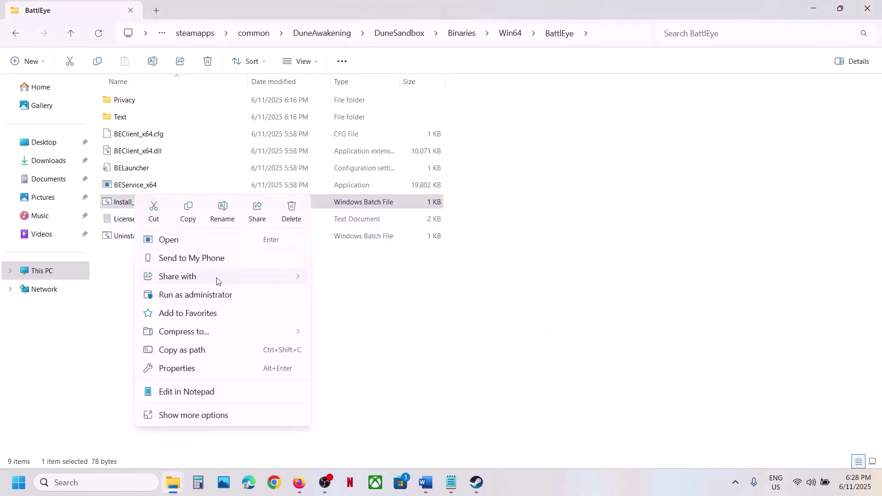
click(231, 297)
click(388, 357)
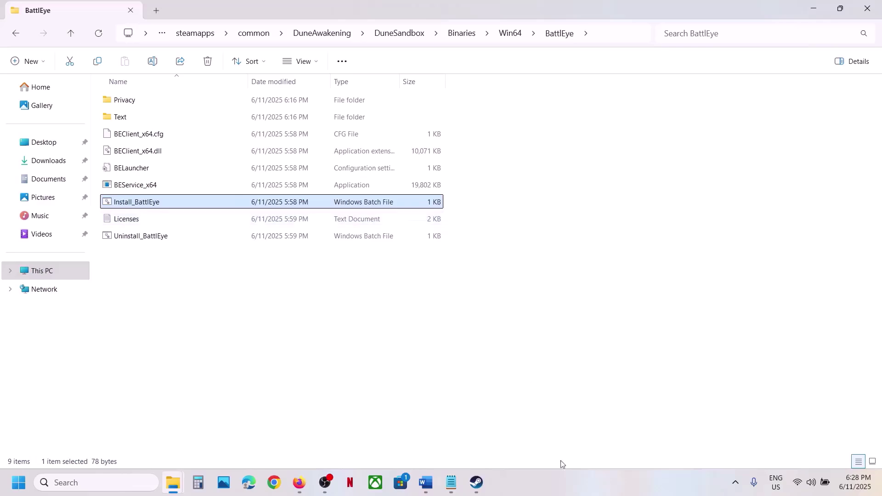
click(487, 491)
click(487, 490)
- Uninstall the BattlEye Service once more by running Uninstall_BattlEye as administrator and confirming its removal
click(140, 242)
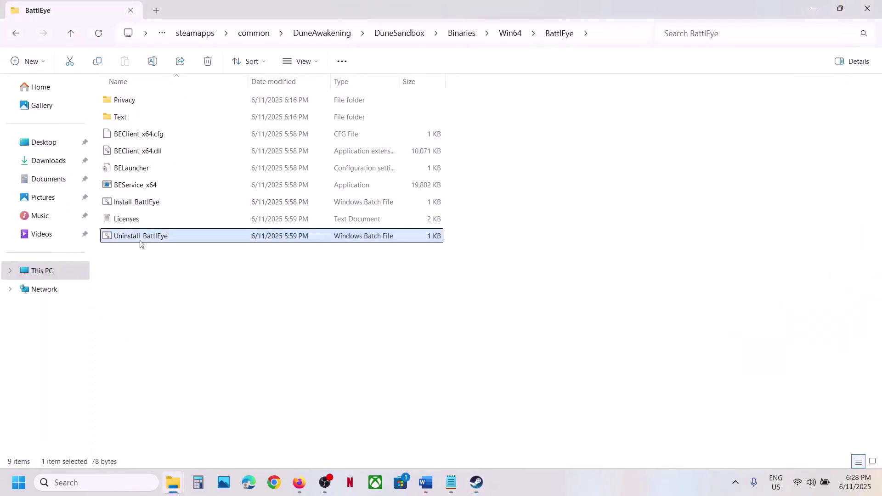
right_click(150, 242)
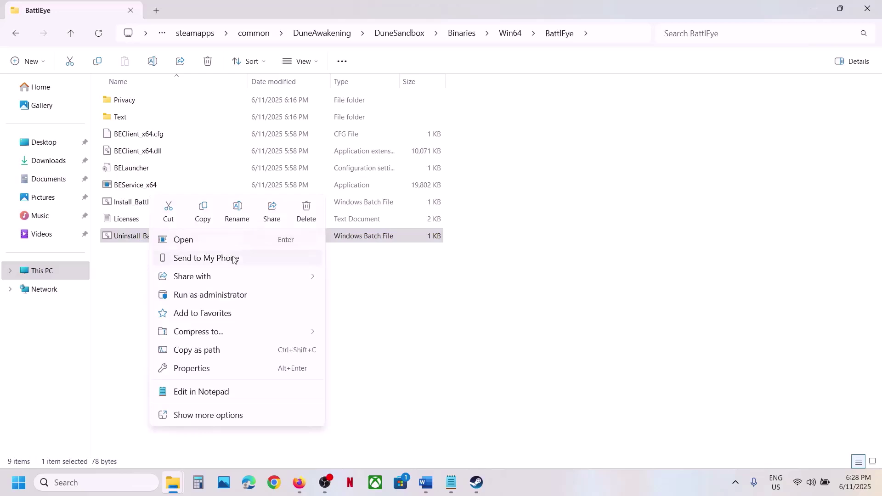
click(204, 296)
click(383, 356)
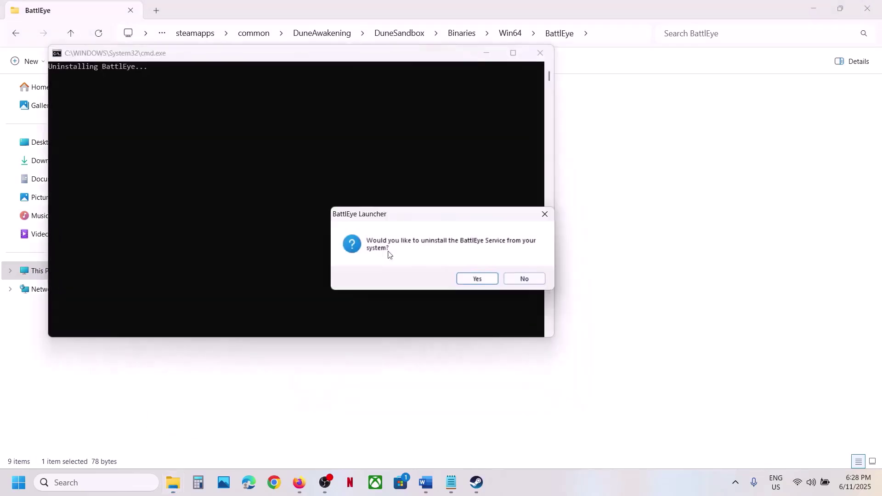
click(478, 279)
click(492, 277)
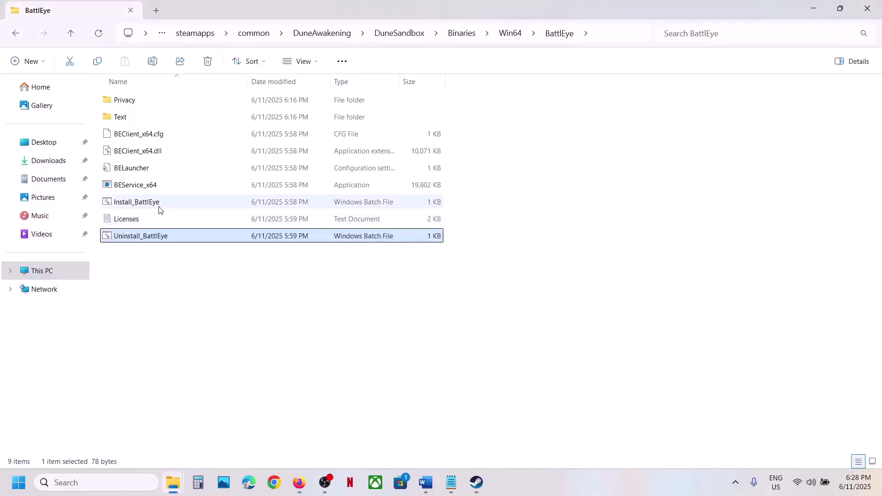
- Switch to Steam and launch Dune: Awakening through the Funcom Launcher, accepting the BattlEye data notice and allowing BattlEye Launcher to make changes
click(480, 493)
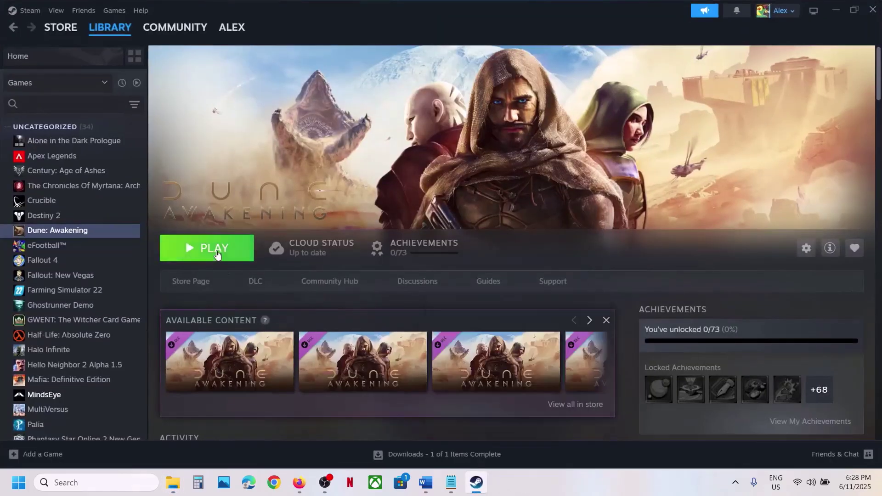
click(188, 252)
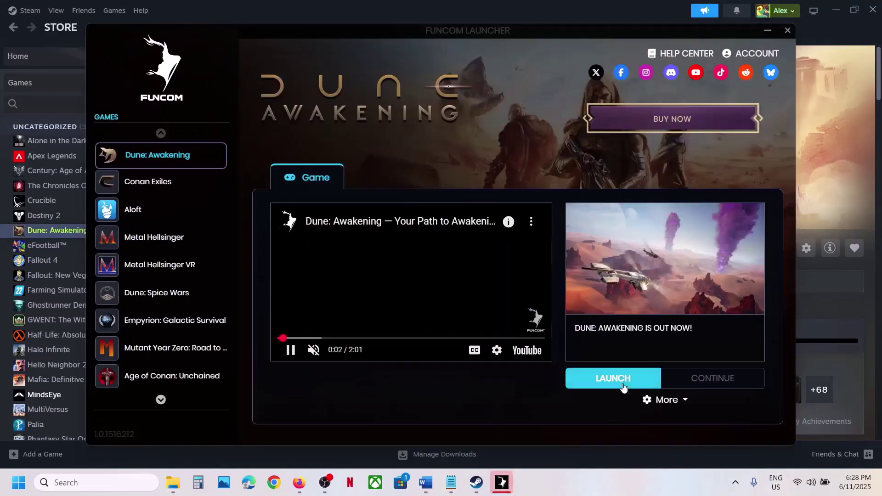
click(615, 381)
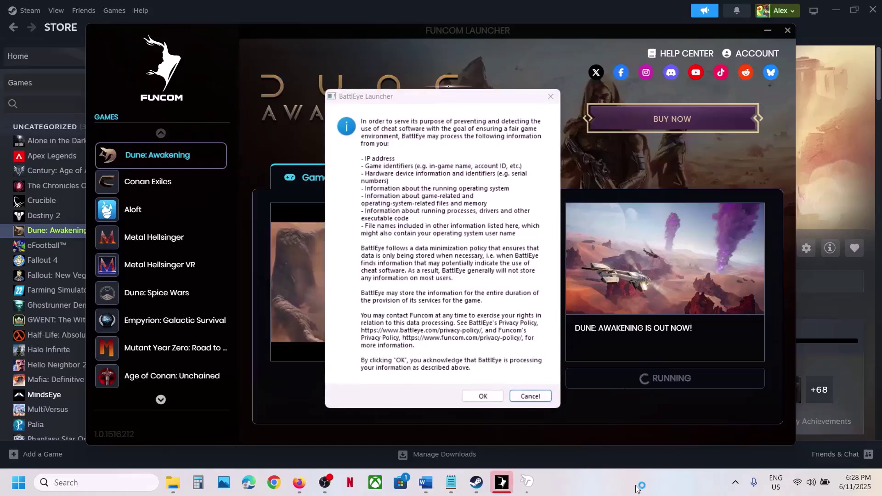
click(483, 396)
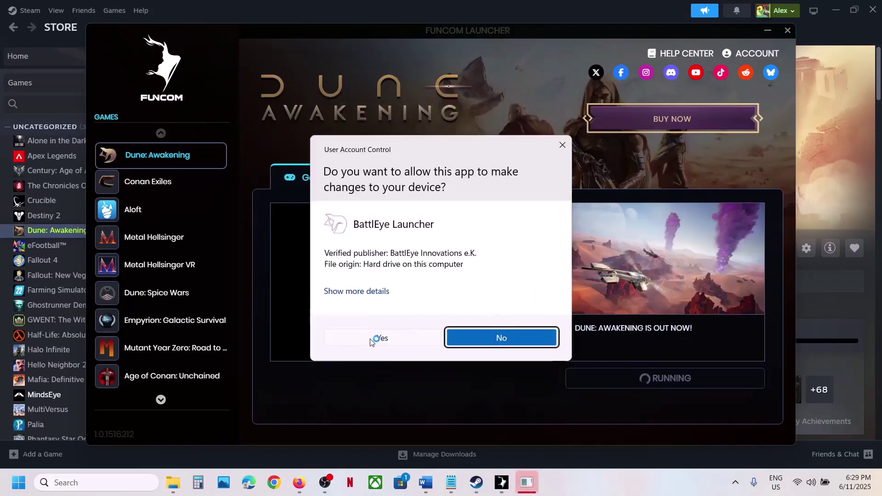
click(375, 340)
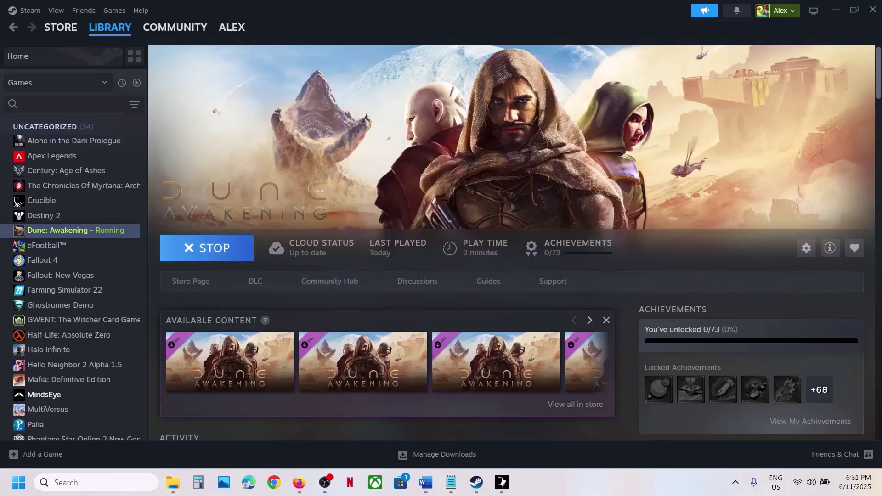
click(502, 482)
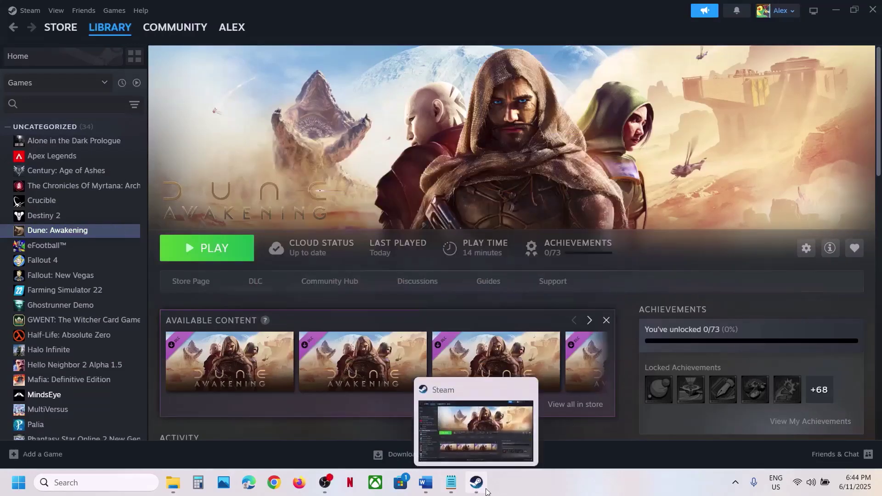
- Switch to the Word document, highlight the Step 3 text "Update the system BIOS", and return to Steam
click(426, 482)
scroll(301, 340, down, 1)
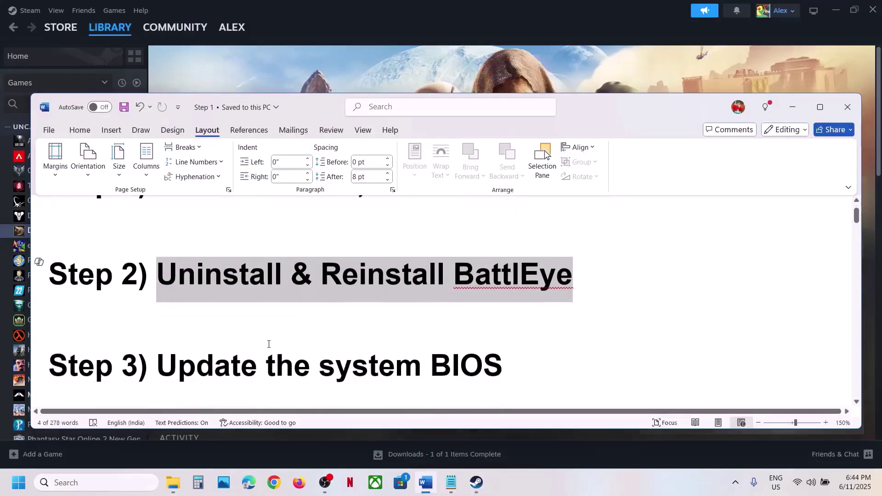
drag(157, 365, 503, 372)
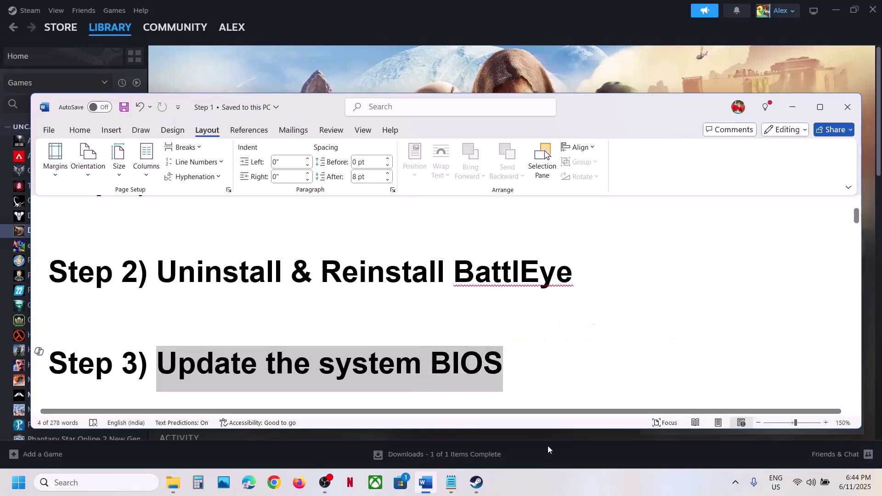
click(570, 490)
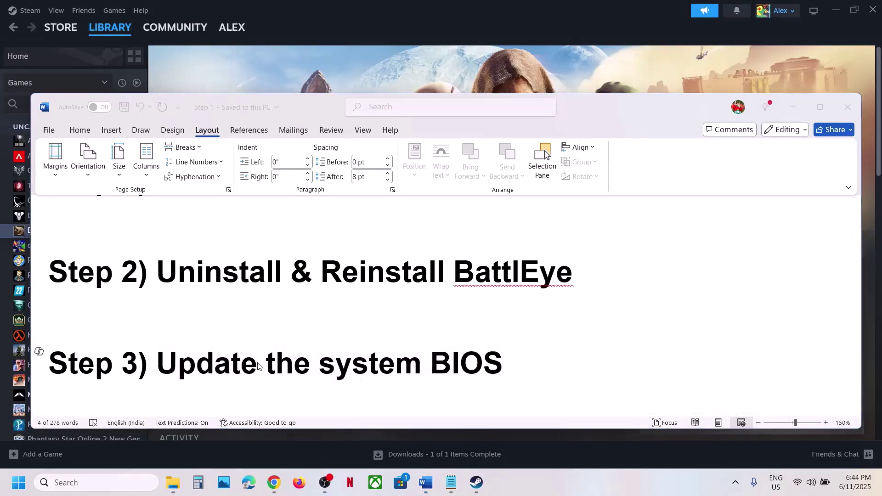
key(alt+Tab)
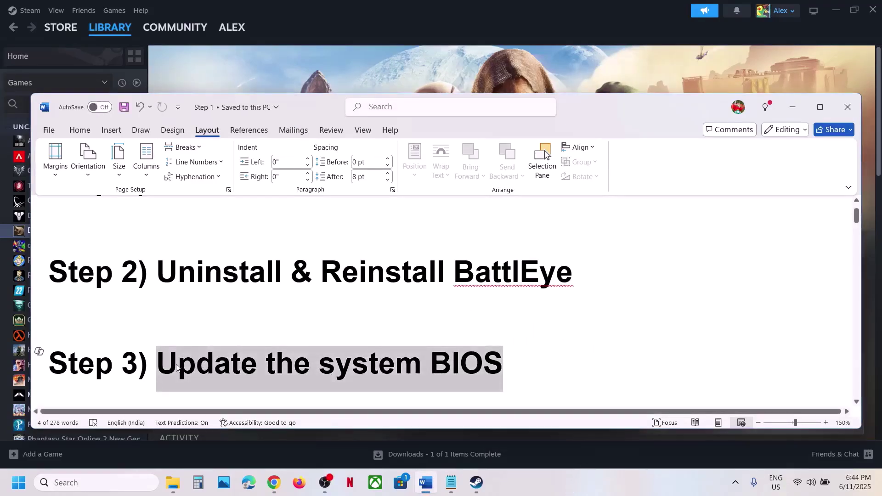
click(500, 66)
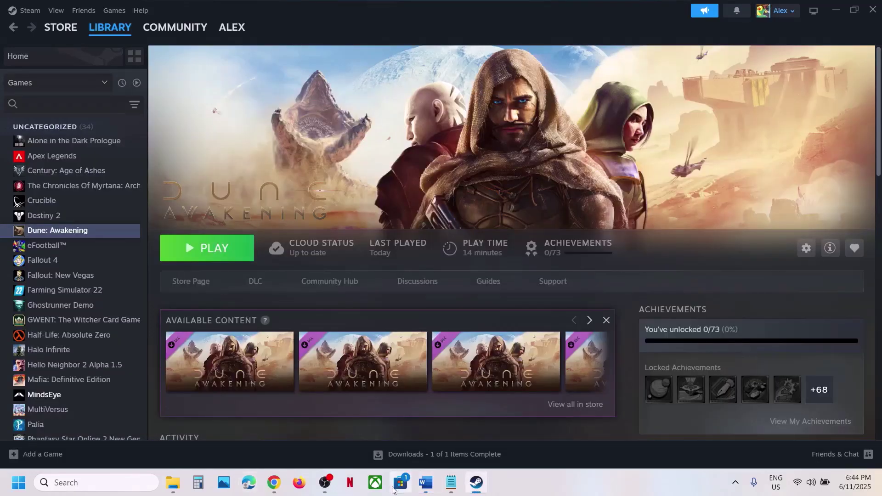
- Switch to the Word document and highlight the Step 3 text "Update the system BIOS"
click(426, 483)
click(205, 363)
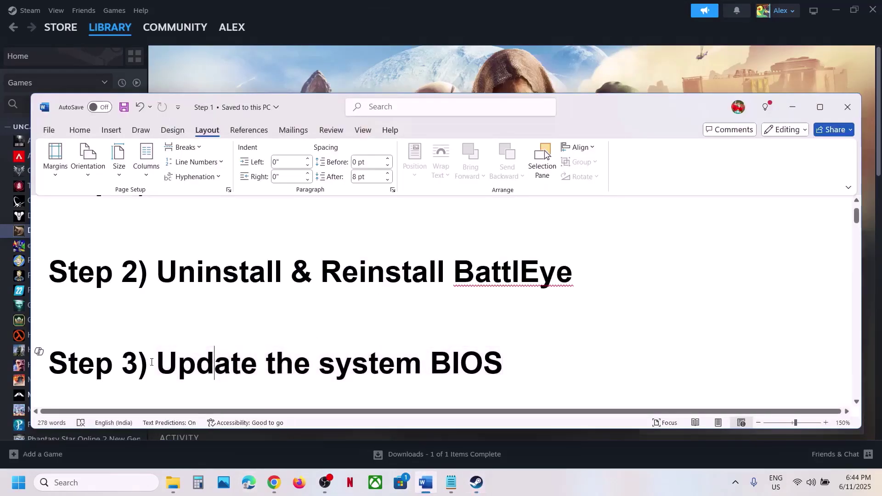
drag(138, 363, 504, 366)
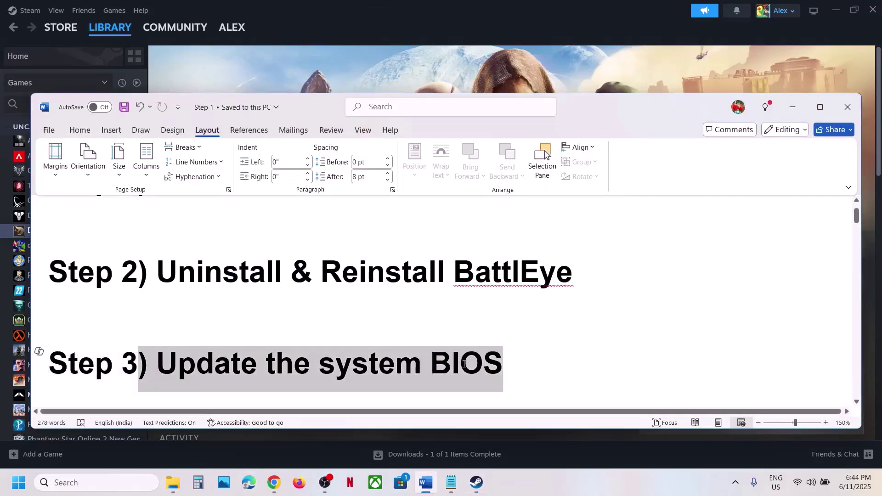
- Switch to the Dell support site in Chrome and browse Computers, Laptops, G Series to open the Dell G15 5510 product page
click(275, 482)
scroll(404, 297, down, 5)
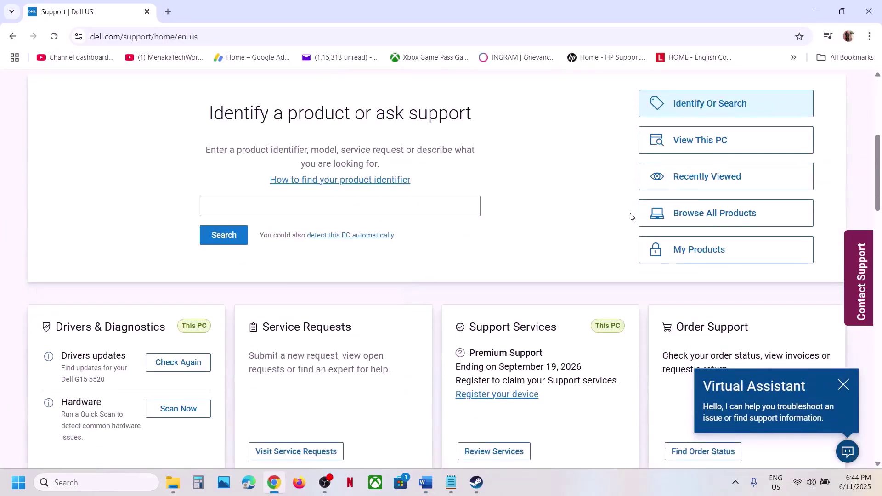
click(703, 214)
click(228, 285)
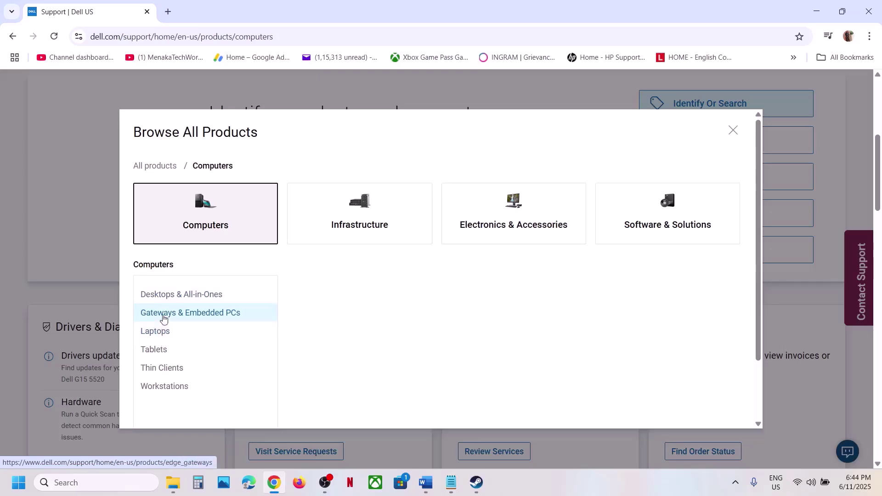
click(168, 332)
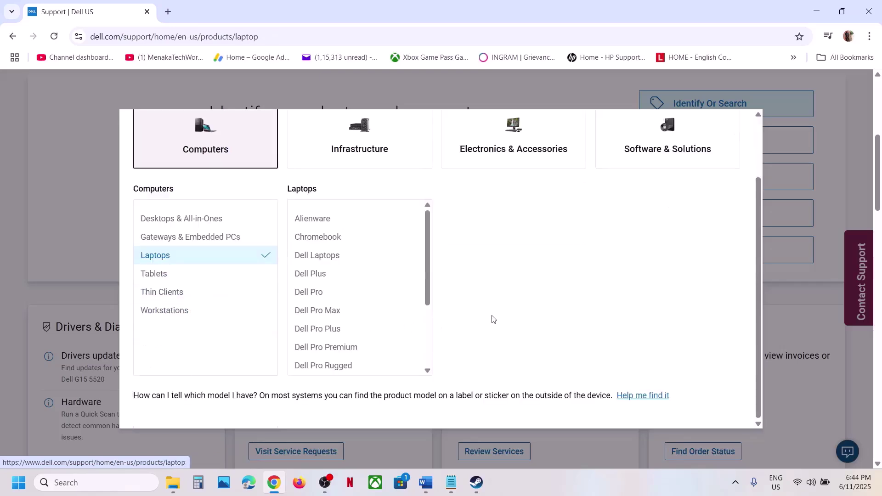
scroll(384, 298, down, 3)
click(313, 279)
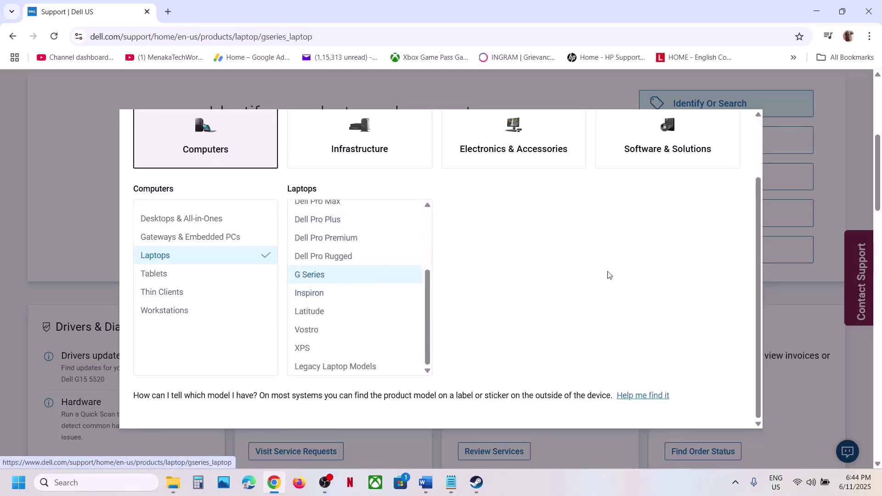
click(505, 219)
click(683, 320)
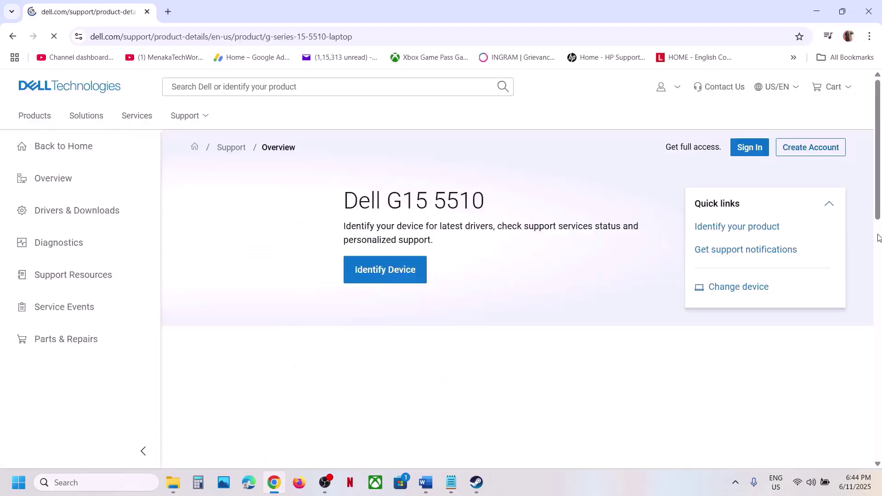
- Open the specific drivers list for the Dell G15 5510 and set its operating system to Windows 11
click(116, 227)
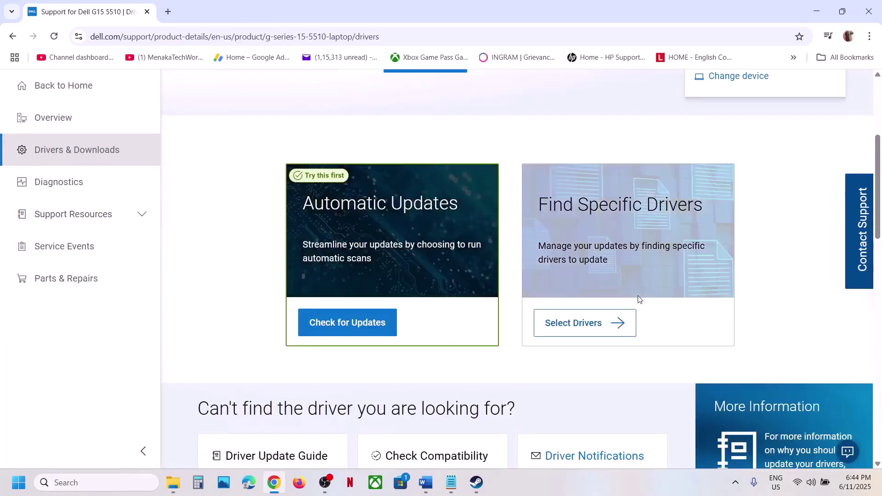
click(586, 350)
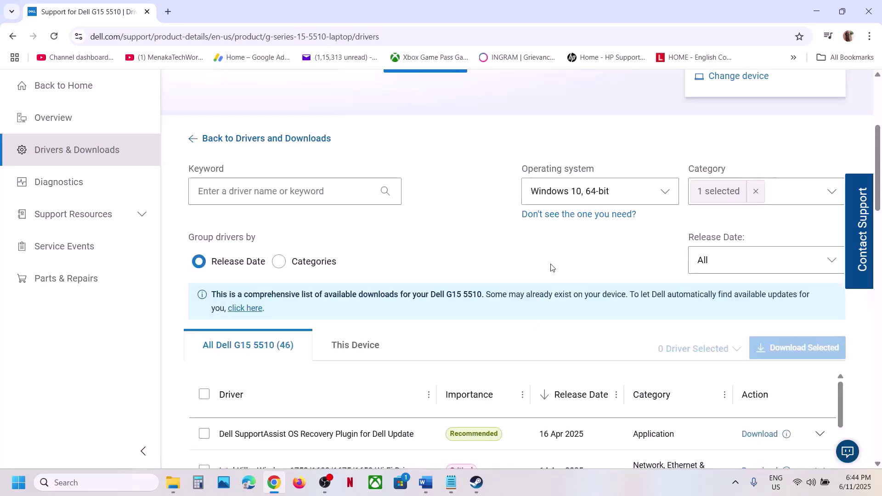
scroll(551, 266, down, 1)
click(573, 145)
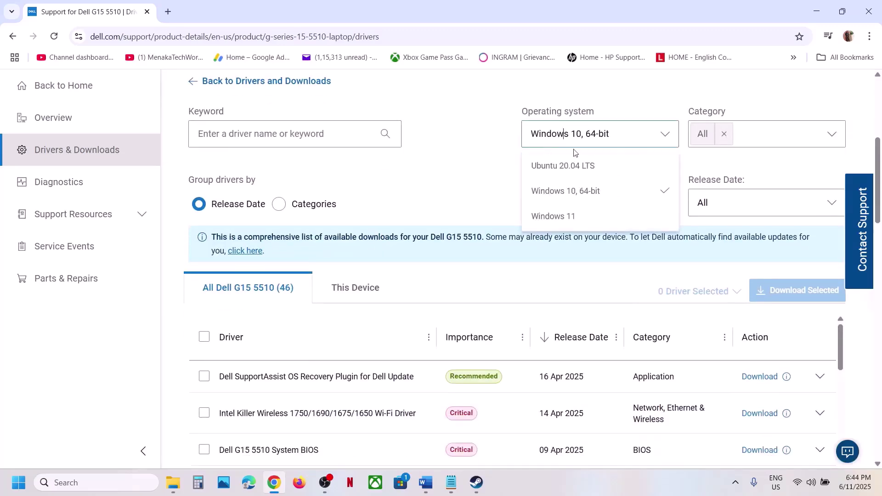
click(569, 213)
- Download the Dell G15 5510 System BIOS and check the laptop's battery charge
scroll(479, 257, down, 4)
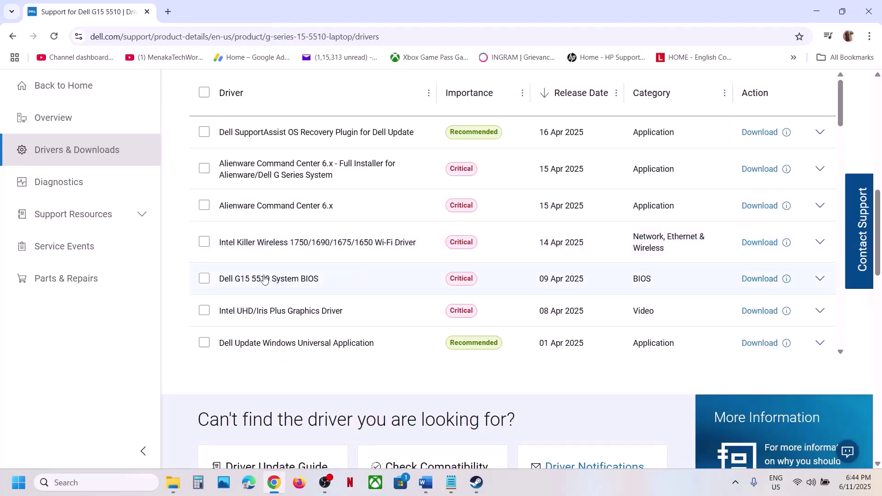
click(773, 281)
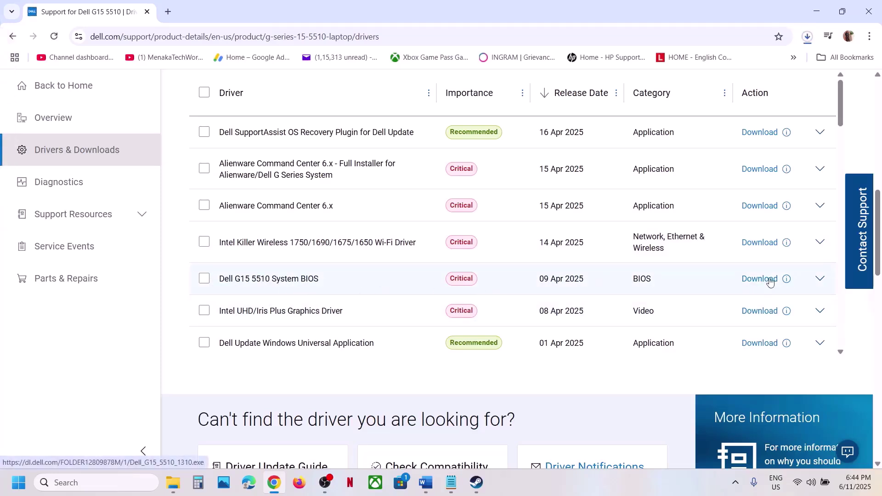
click(825, 492)
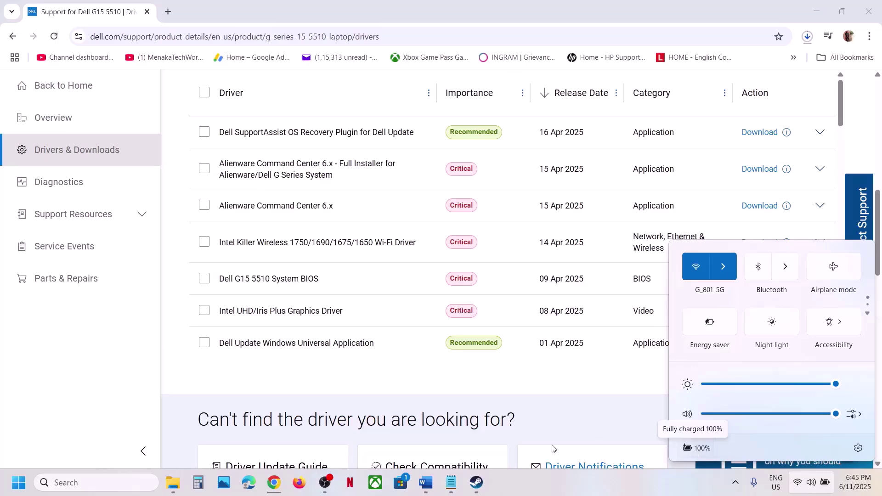
- Return to the Word document and put the AMD support link on its own line under Step 4
click(476, 483)
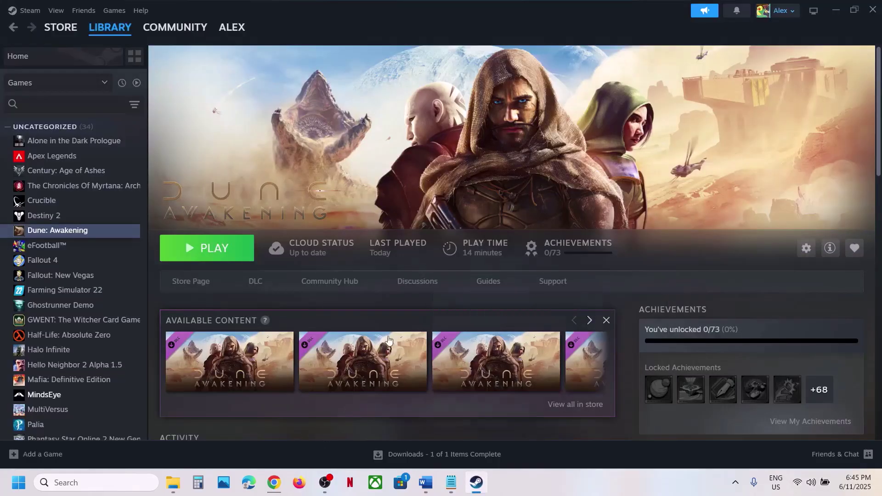
click(425, 482)
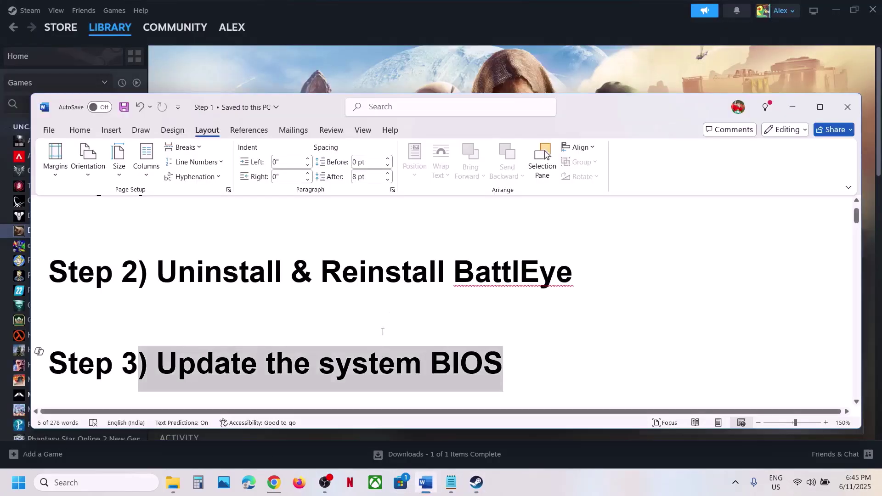
scroll(383, 331, down, 5)
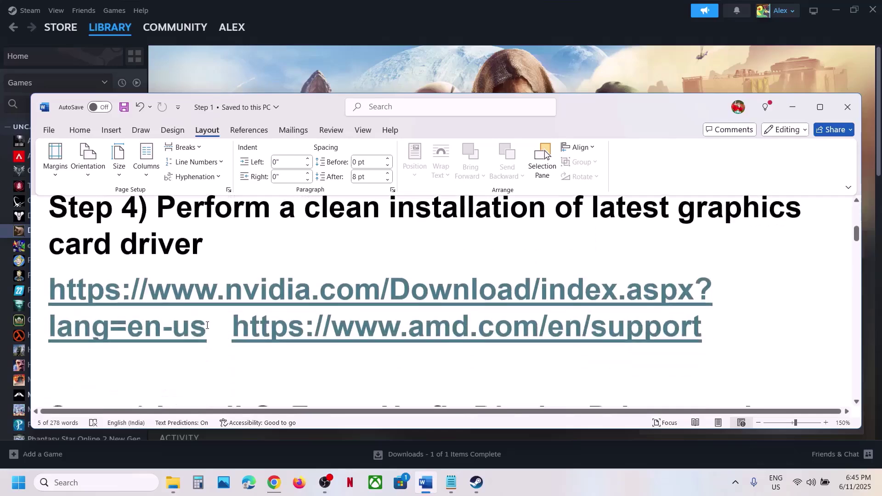
scroll(206, 312, up, 1)
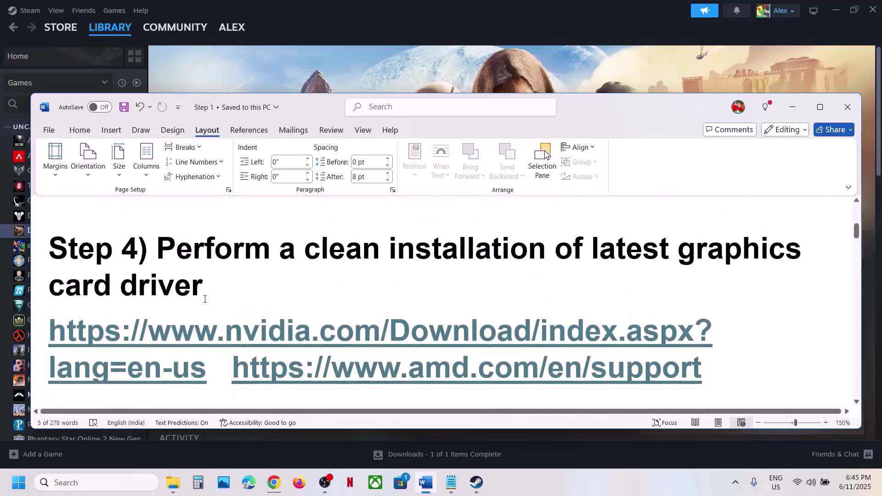
click(229, 368)
key(Return)
- Highlight the NVIDIA driver download link, then the AMD support link, and leave the Word document
triple_click(239, 324)
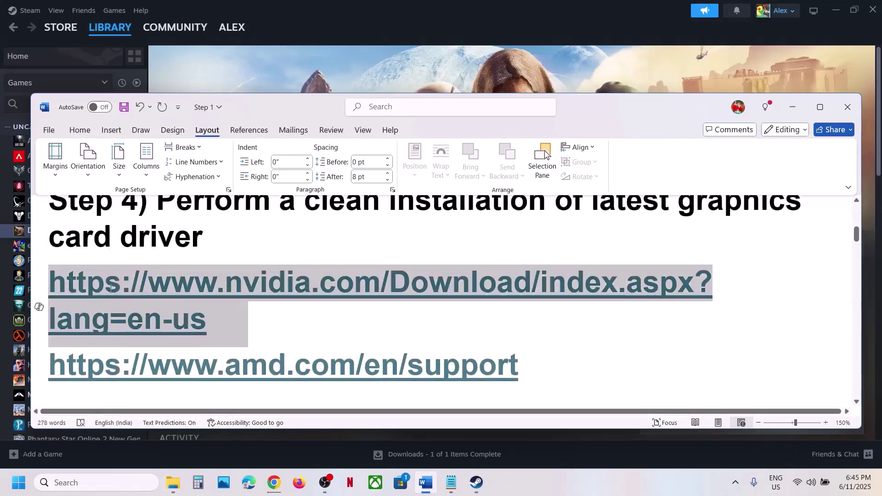
triple_click(528, 376)
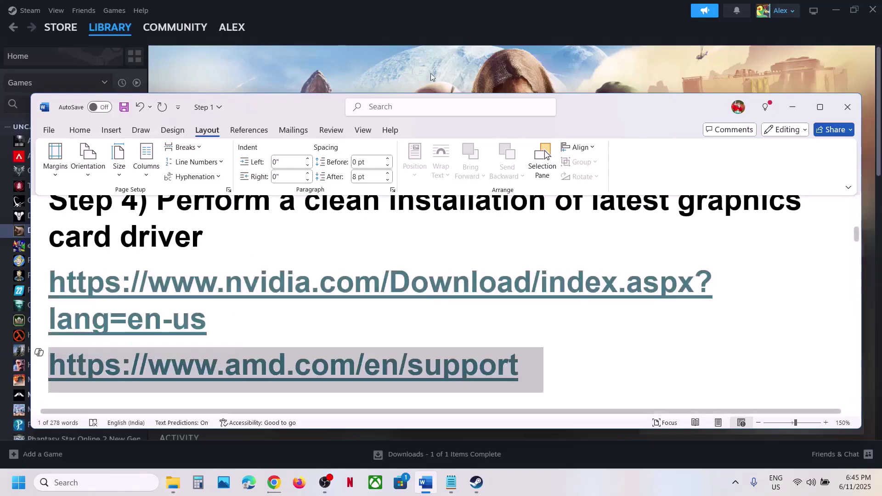
click(442, 51)
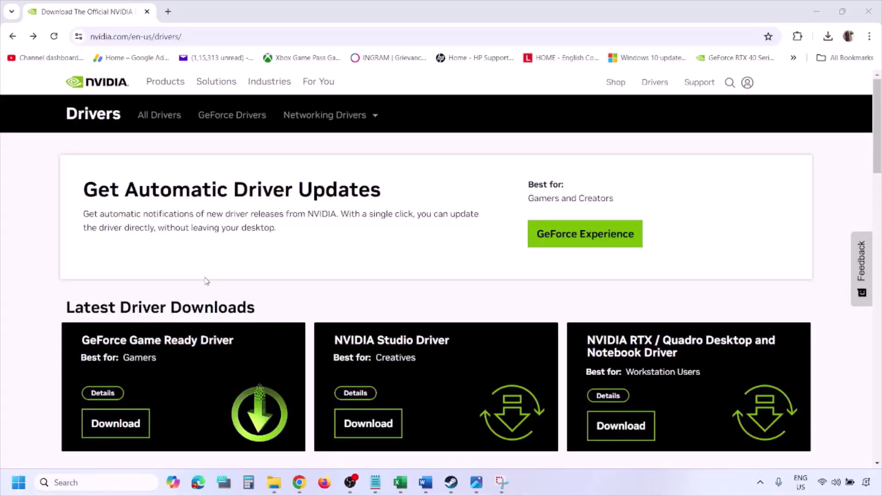
- Search NVIDIA's manual driver finder for the GeForce RTX 3050 Laptop GPU with Windows 11 as the operating system
scroll(206, 281, down, 9)
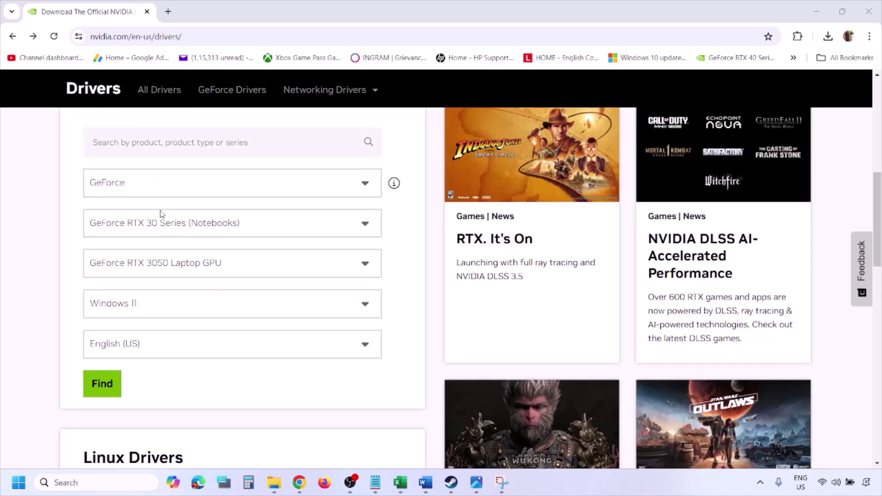
click(146, 307)
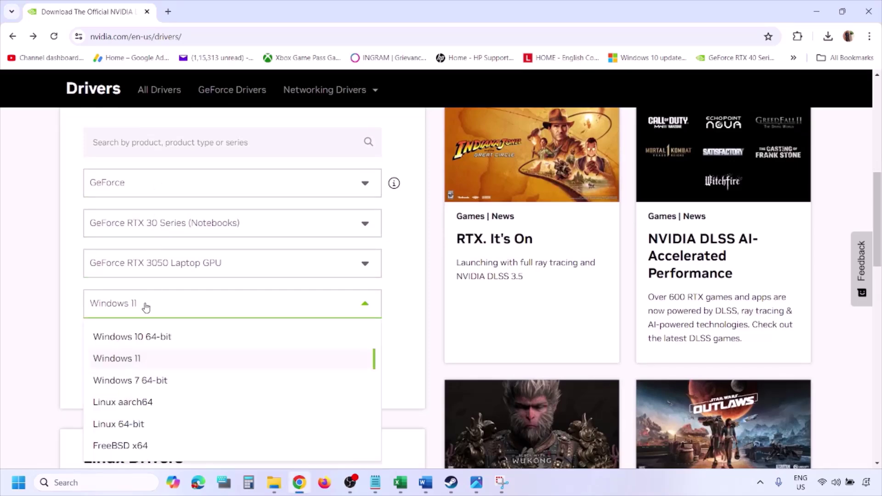
click(129, 360)
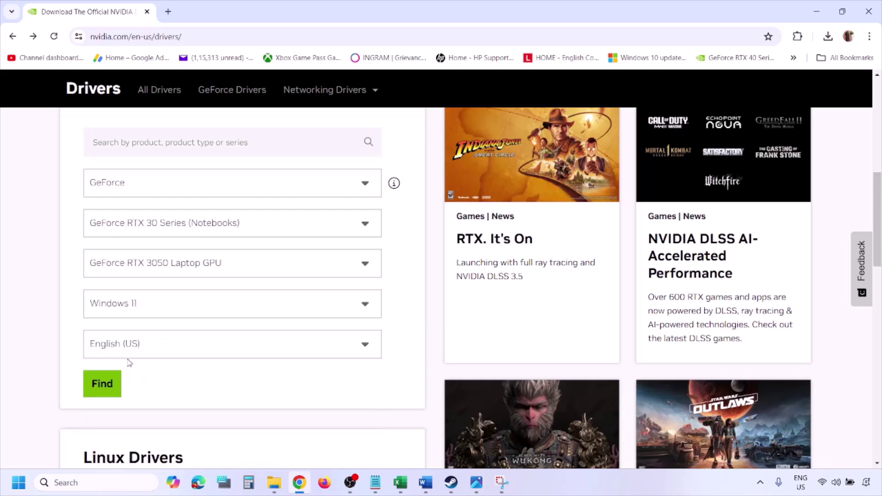
click(100, 384)
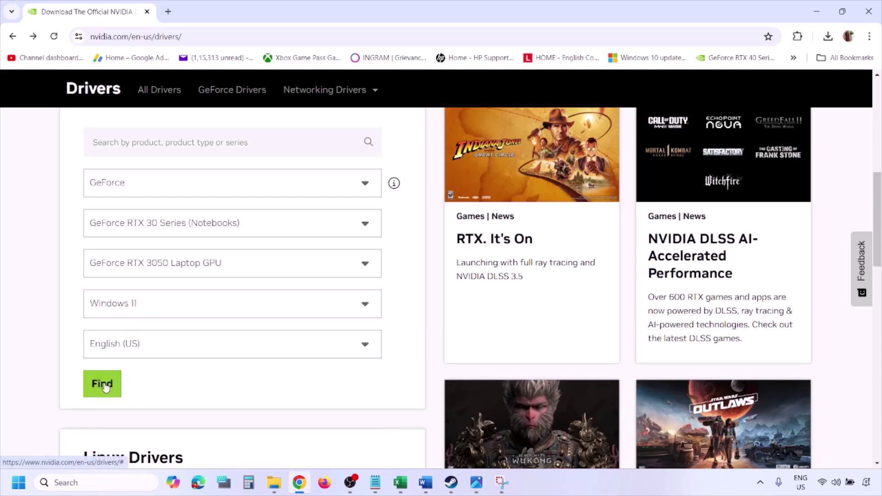
- Switch to Photos and view 1.png through 5.png, covering the Game Ready Driver download and the NVIDIA clean installation options
click(477, 482)
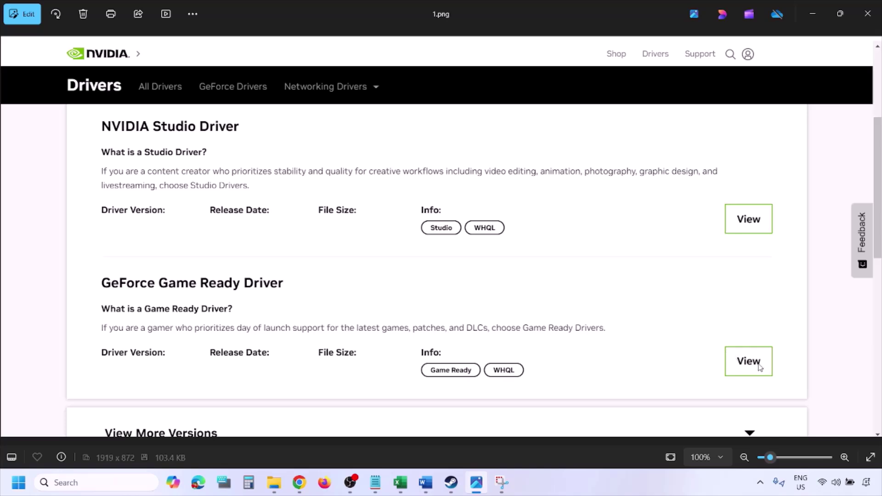
key(Right)
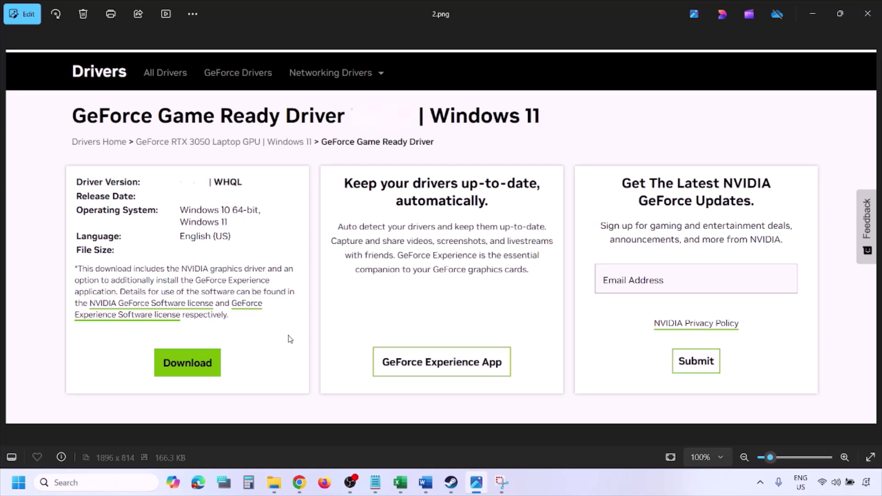
key(Right)
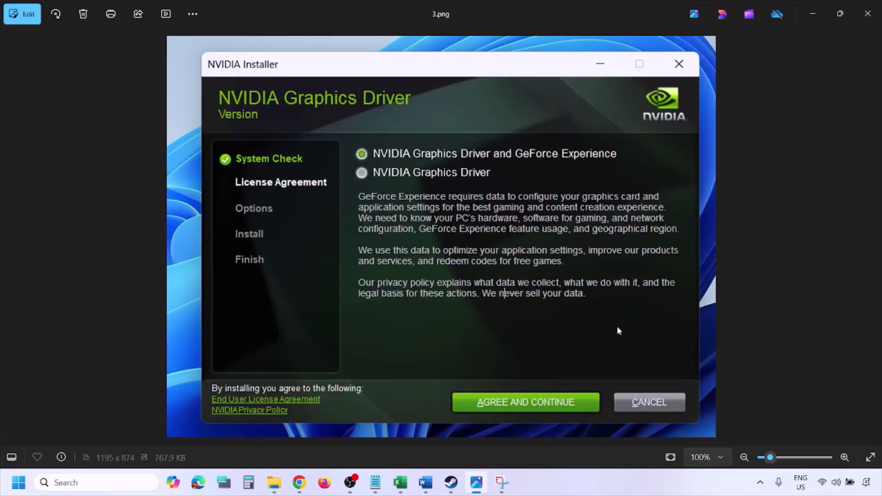
key(Right)
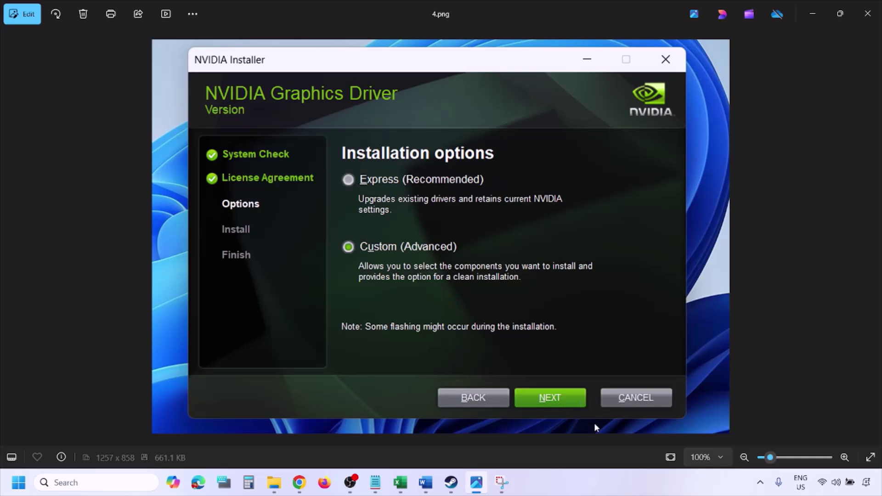
key(Right)
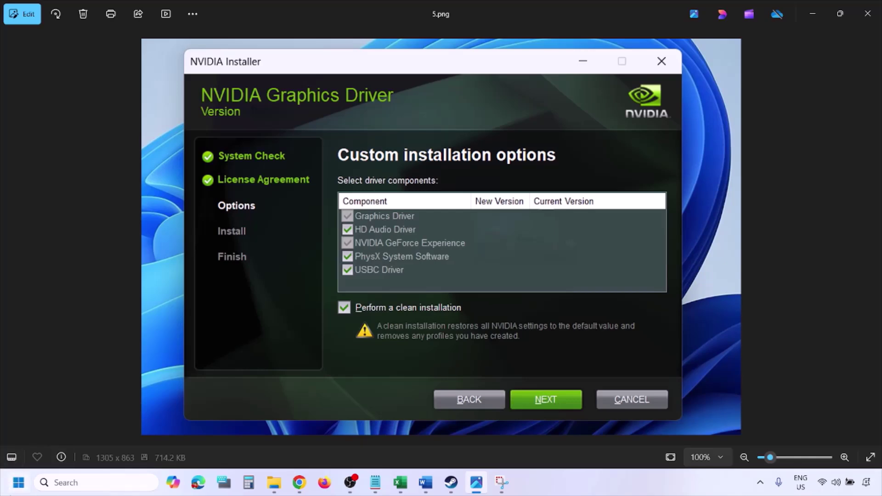
- Restart the computer from the Windows power options
click(19, 483)
click(337, 444)
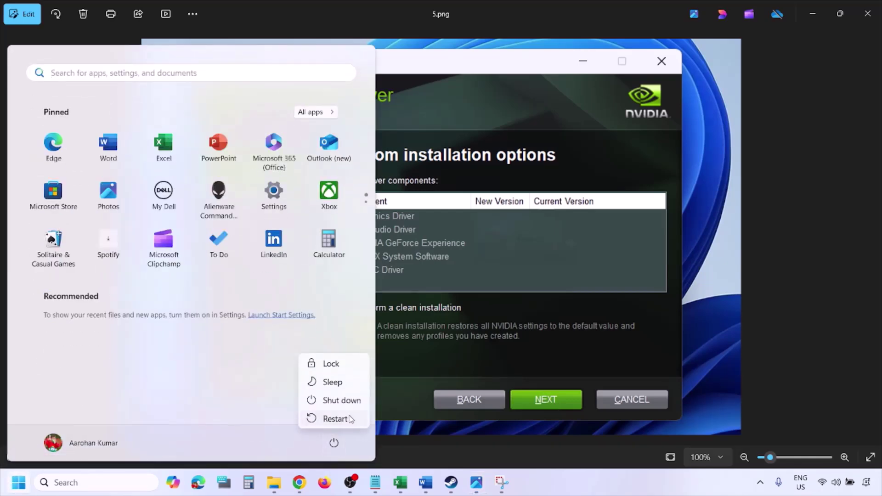
click(352, 419)
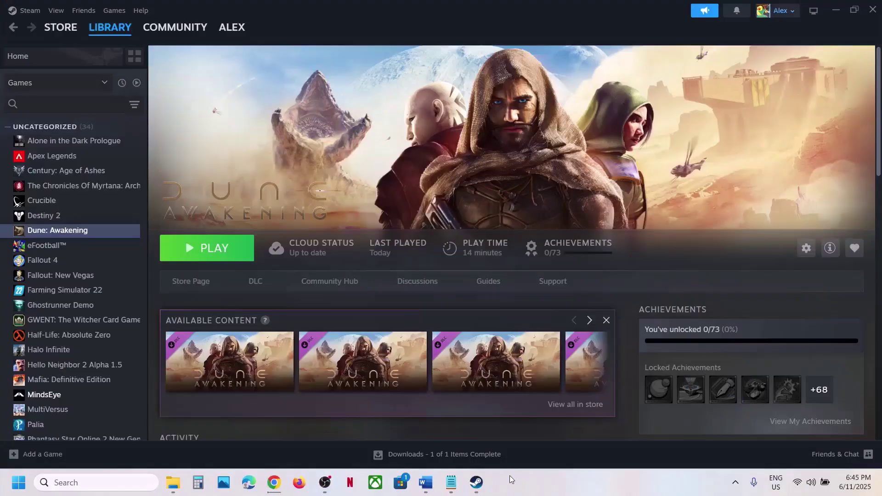
- Switch to the Word document and highlight the AMD support link under Step 4
click(425, 483)
scroll(360, 342, down, 1)
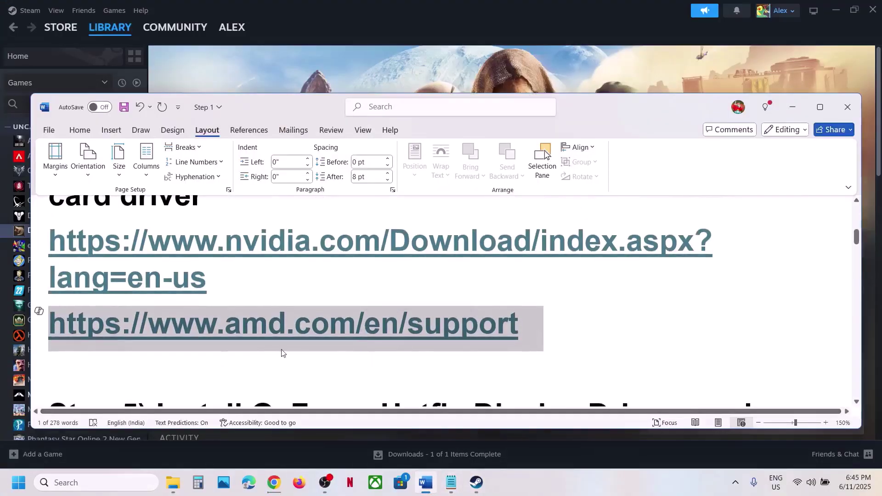
click(525, 325)
triple_click(196, 342)
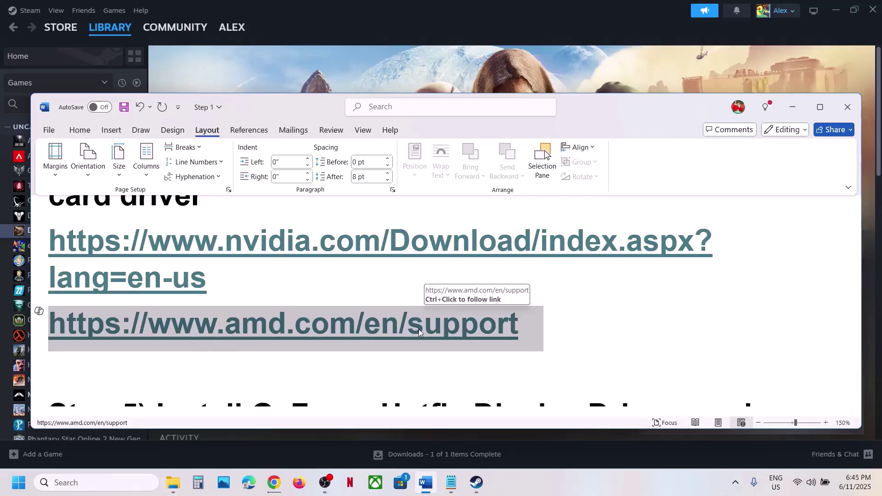
- Select and copy the Step 5 text "Install GeForce Hotfix Display Driver version 576.66"
scroll(419, 327, down, 3)
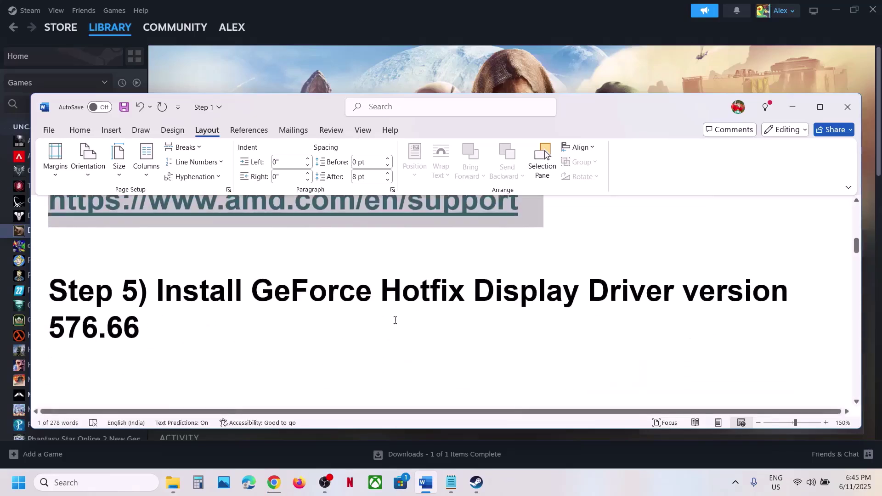
drag(157, 294, 148, 335)
key(ctrl+c)
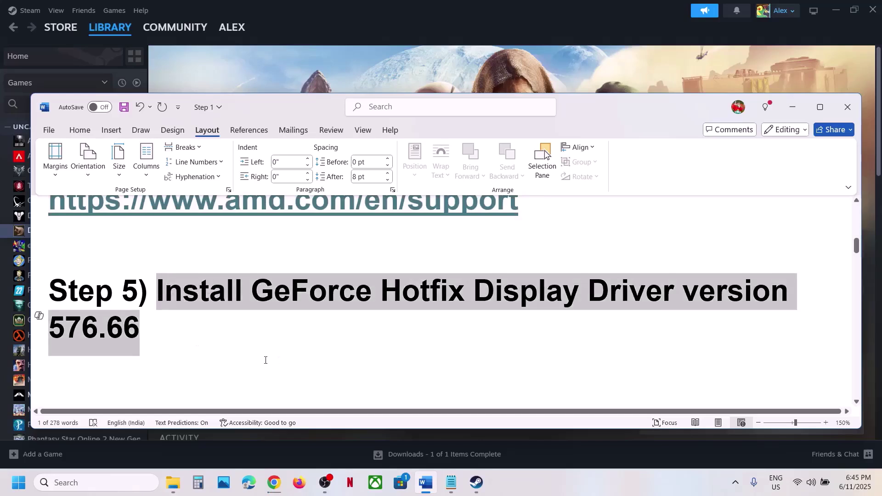
- Switch to Chrome, search Google for the copied text "Install GeForce Hotfix Display Driver version 576.66", and open the NVIDIA support result
right_click(283, 482)
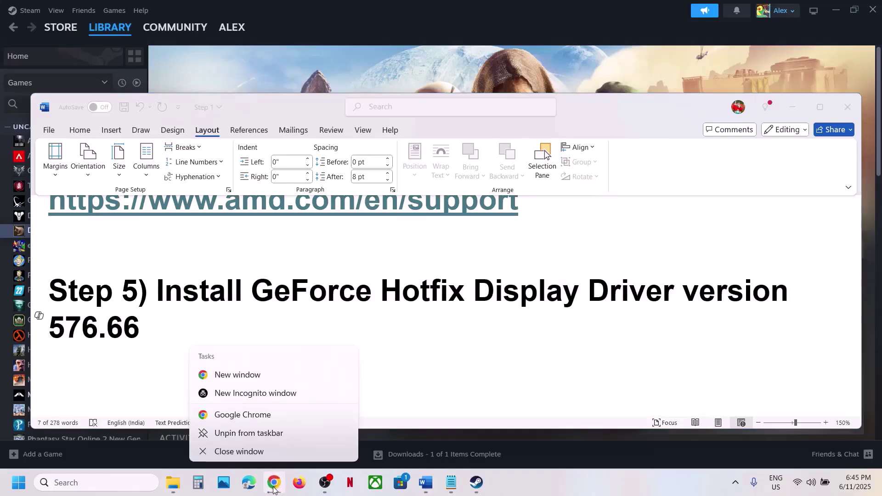
click(275, 482)
click(168, 11)
key(ctrl+v)
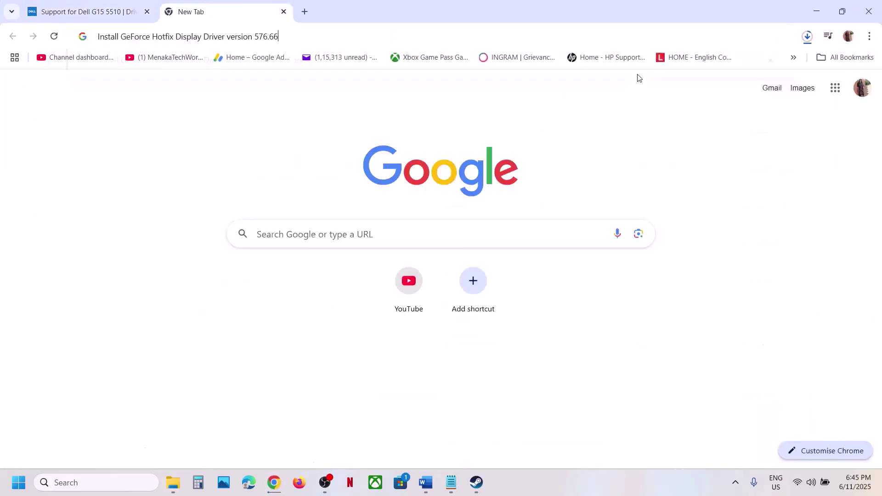
key(Return)
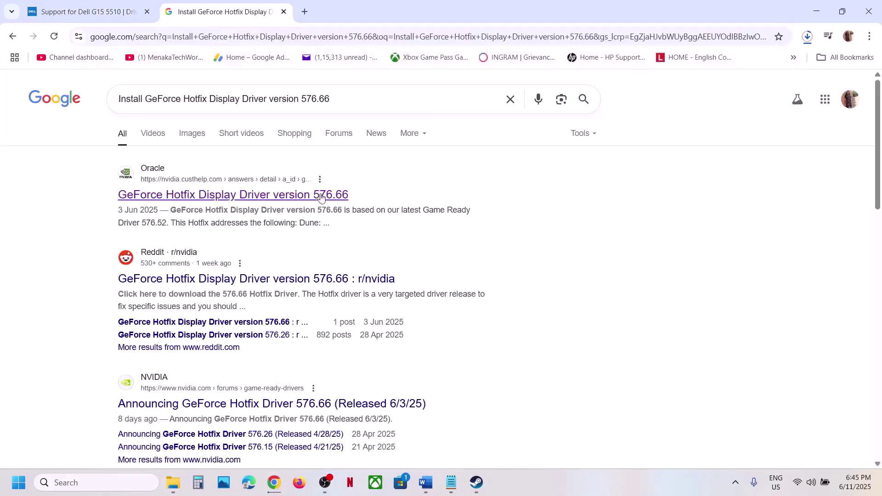
click(214, 195)
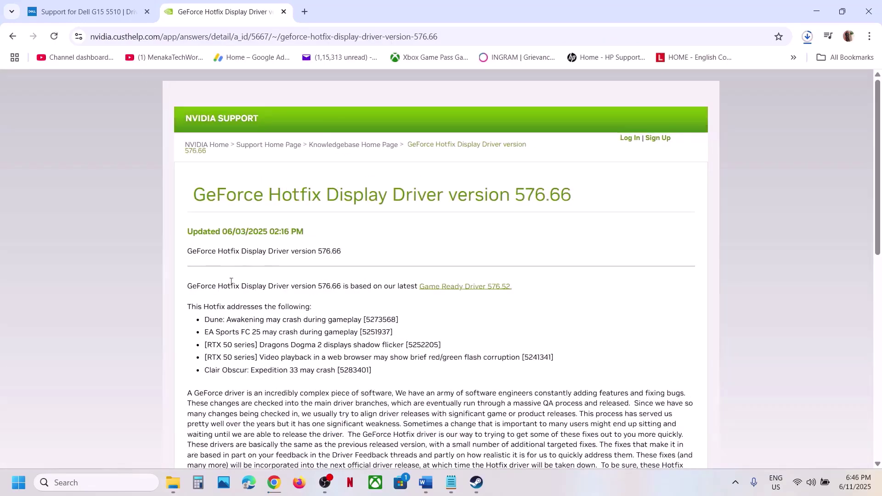
- Highlight the Dune: Awakening crash entry in the hotfix notes and download the GeForce Hotfix display driver 576.66
drag(189, 307, 302, 307)
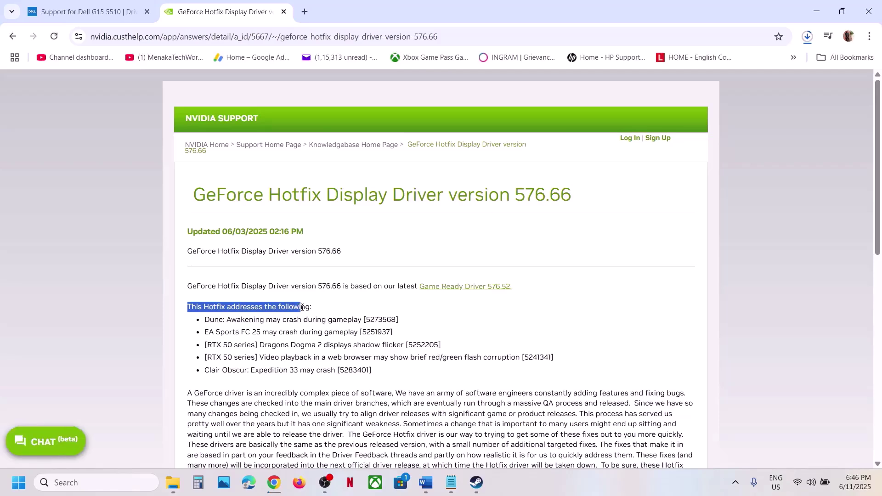
drag(215, 320, 348, 318)
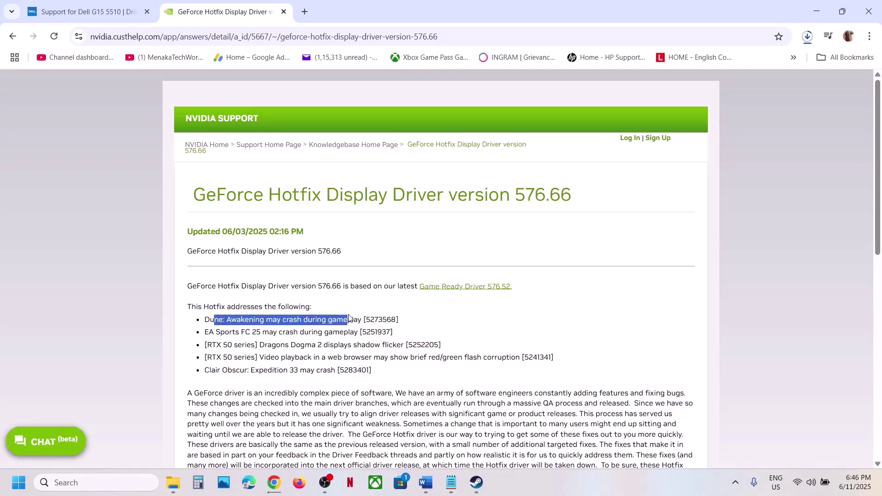
scroll(285, 294, down, 6)
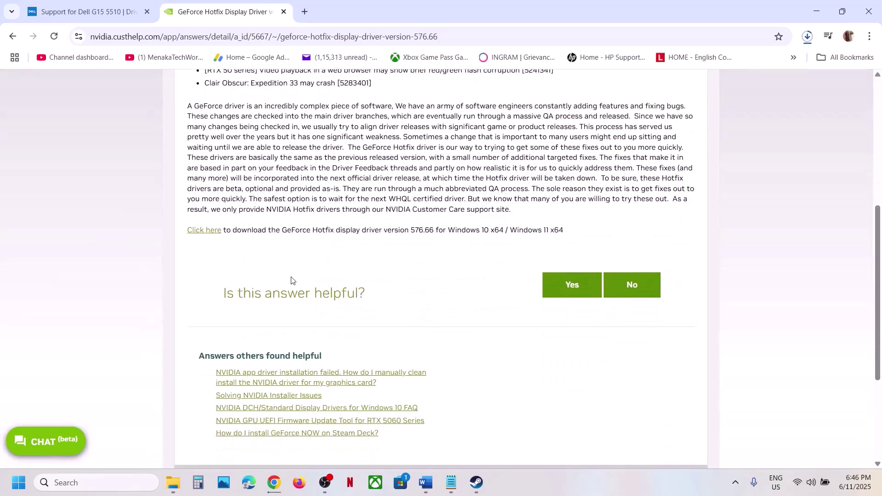
click(206, 236)
click(669, 495)
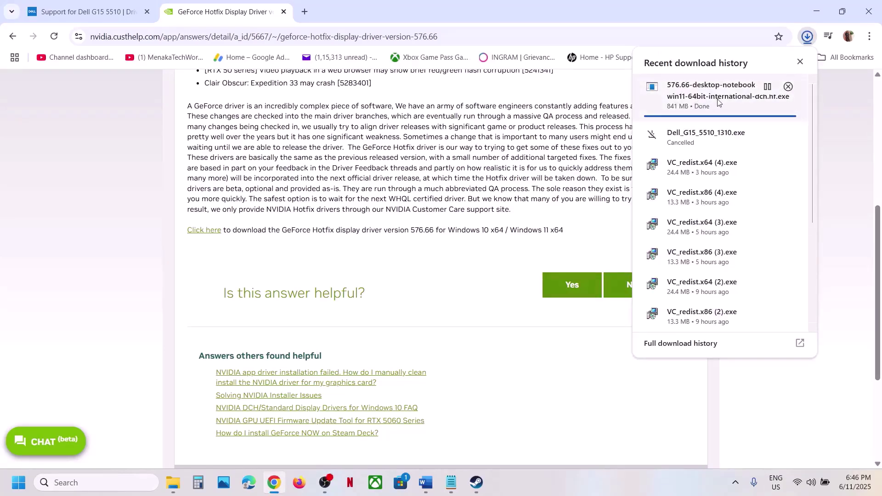
- Launch the downloaded 576.66 driver package and allow it to make changes to the device
click(711, 102)
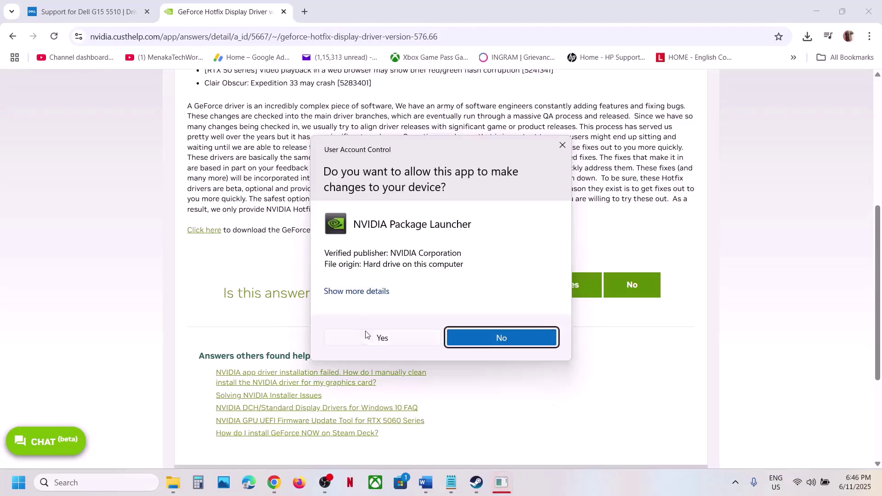
click(379, 335)
key(Return)
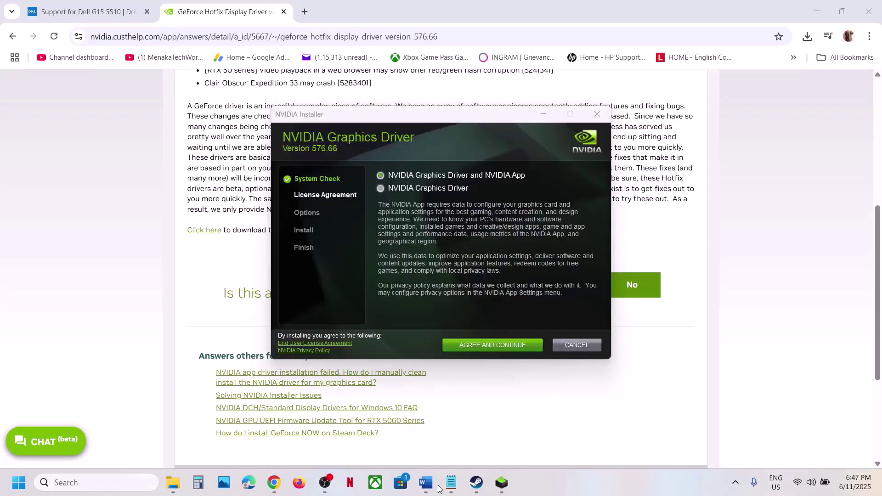
- Accept the NVIDIA license agreement and choose Custom (Advanced) installation with the clean installation option
click(489, 347)
click(386, 245)
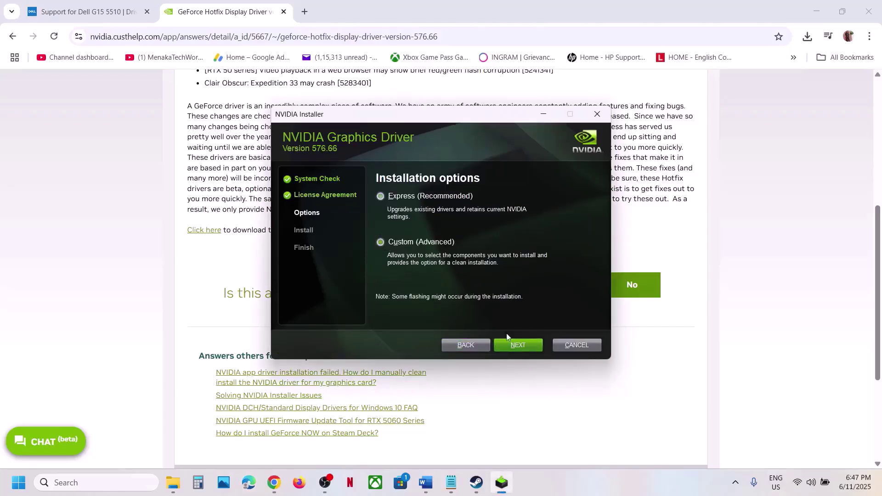
click(518, 350)
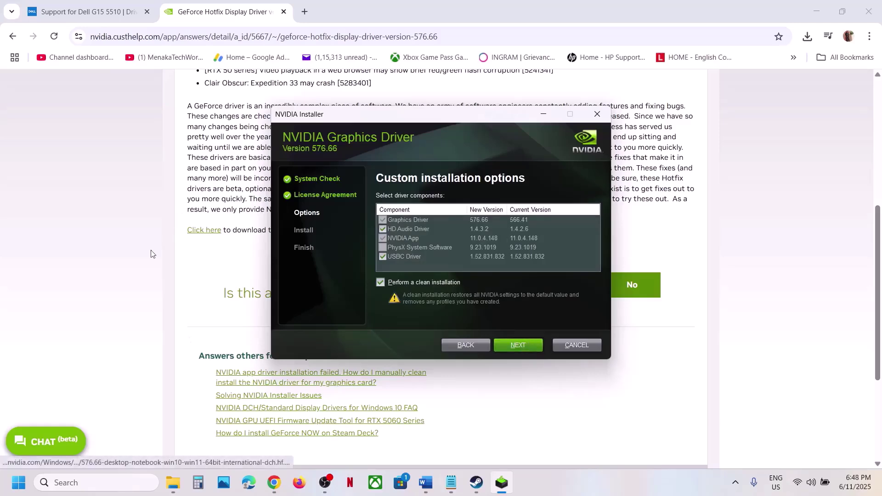
click(180, 313)
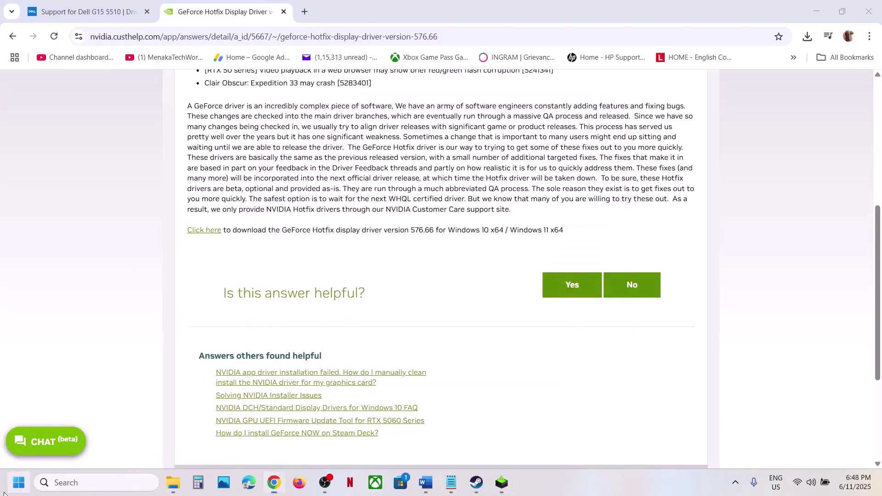
click(18, 482)
click(334, 444)
click(658, 364)
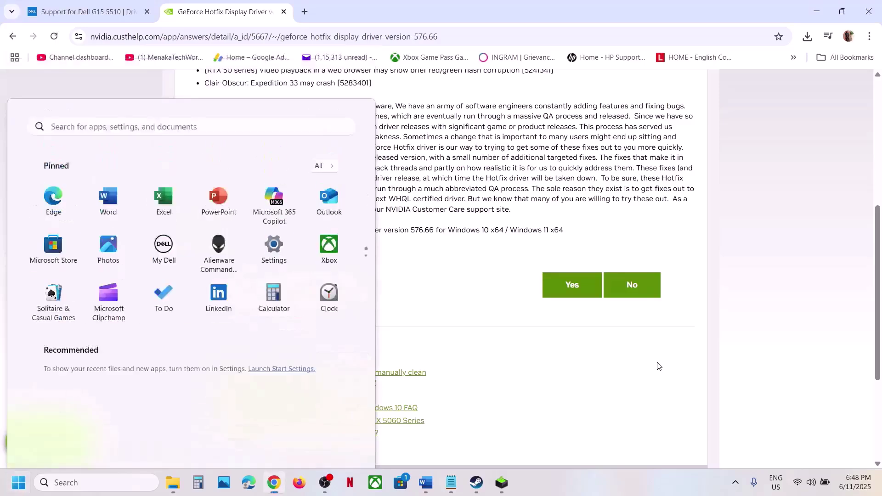
- Switch to the Word document and copy the word "graphics" from the Step 6 heading
click(484, 487)
click(426, 483)
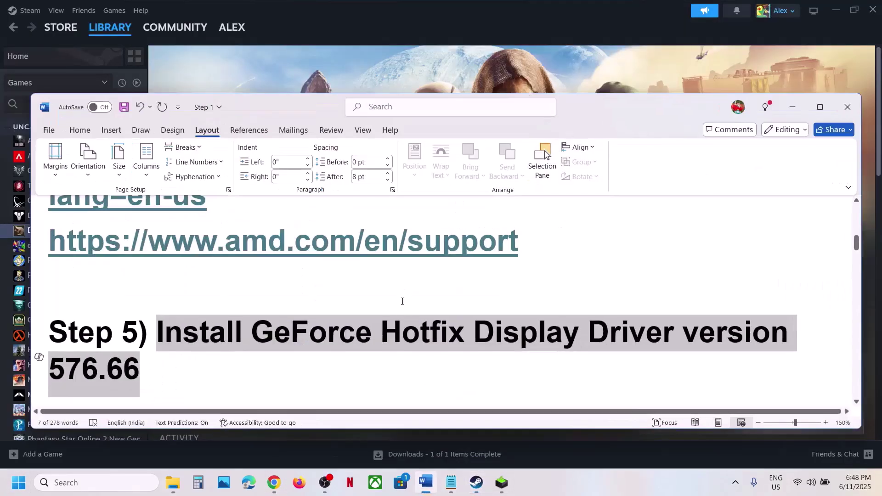
scroll(398, 354, down, 3)
scroll(424, 343, down, 2)
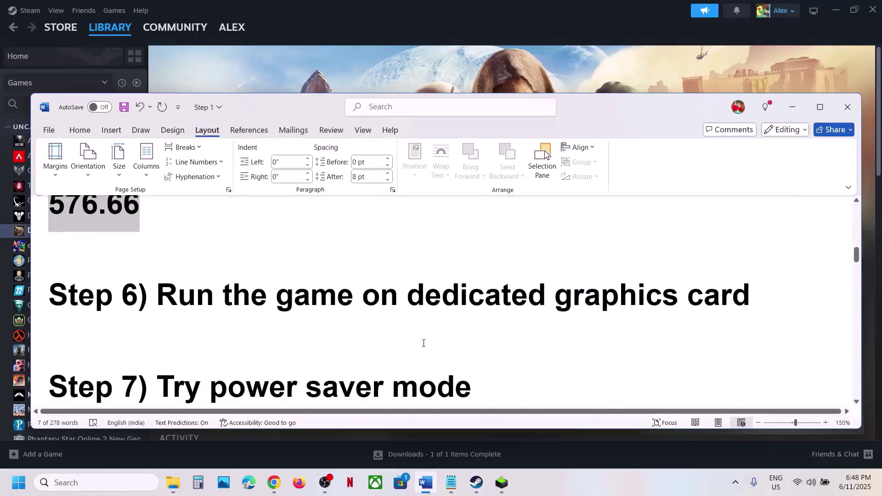
double_click(569, 299)
key(ctrl+c)
- Search Windows for the copied word "graphics" and open the Graphics settings page
click(82, 487)
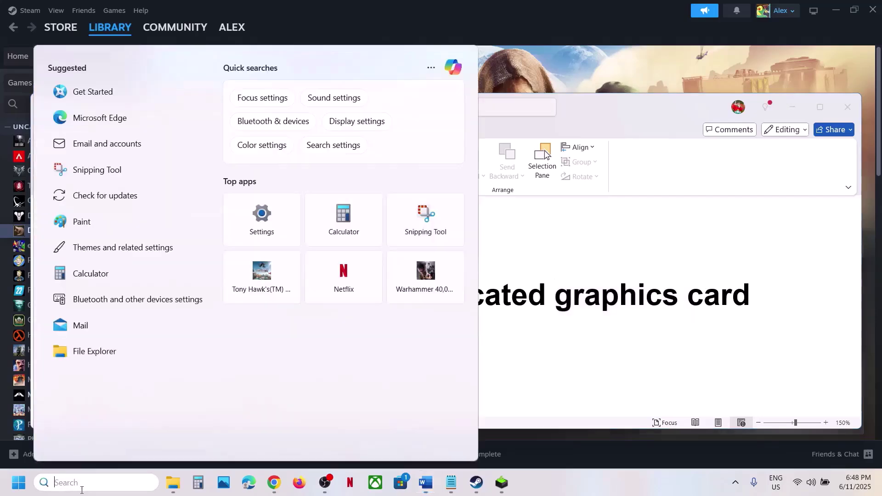
key(ctrl+v)
click(93, 128)
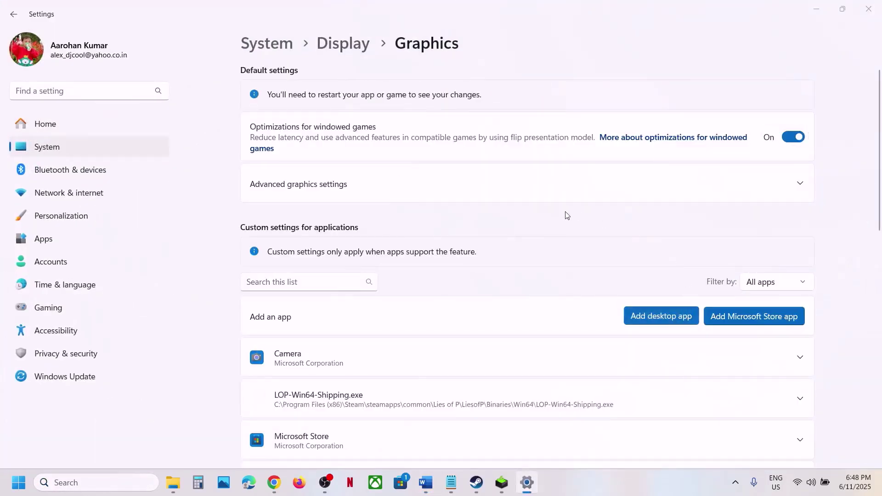
- Add DuneSandbox-Win64-Shipping from DuneAwakening\DuneSandbox\Binaries\Win64 in the Steam common folder as a desktop app
click(284, 33)
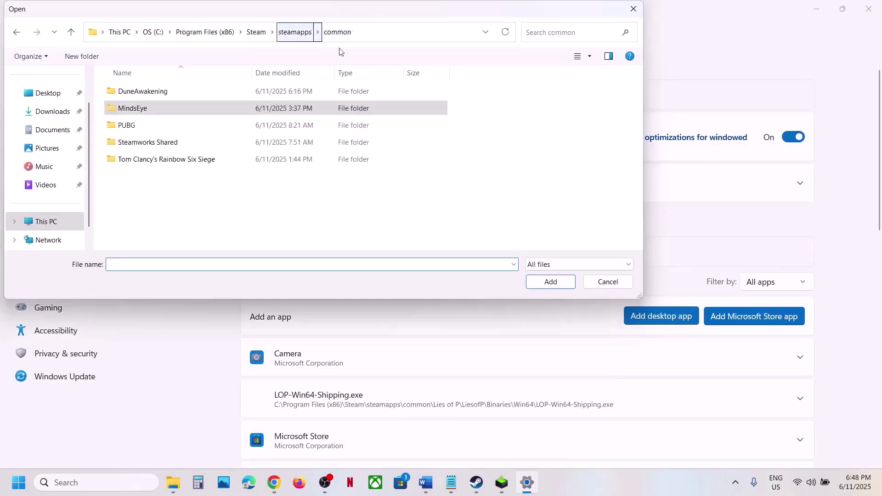
click(147, 95)
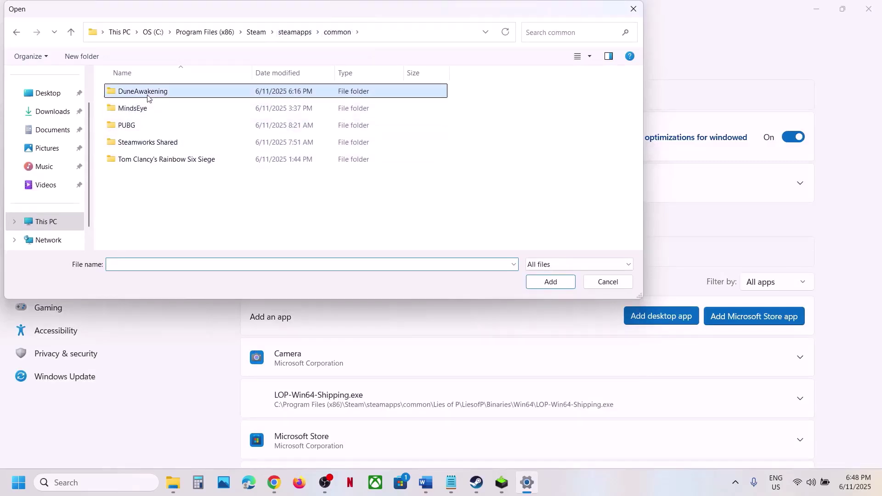
double_click(147, 96)
click(448, 33)
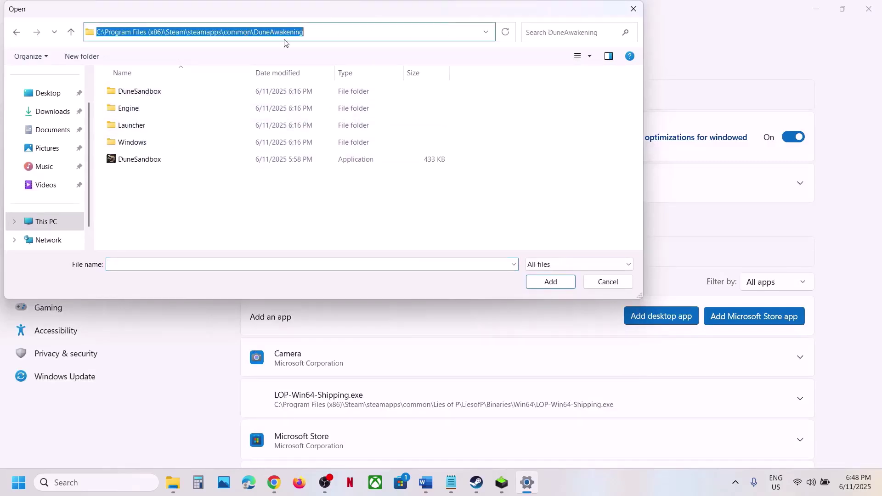
double_click(147, 92)
double_click(154, 96)
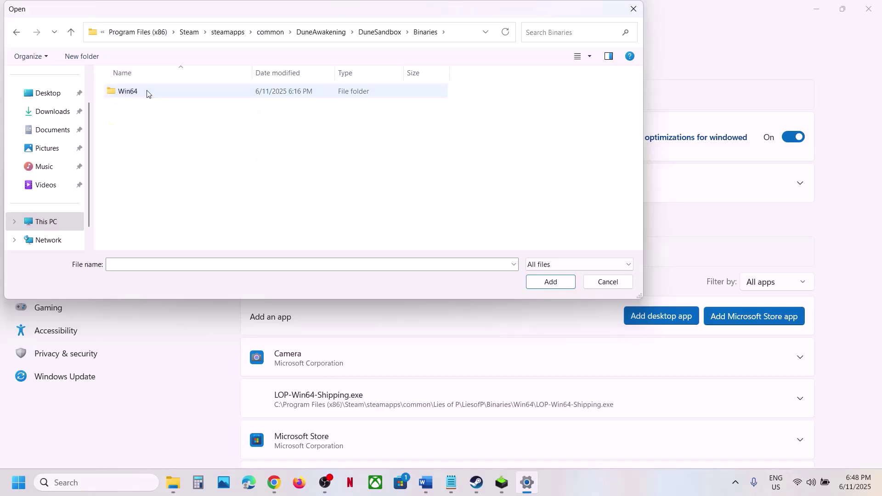
double_click(151, 94)
click(160, 146)
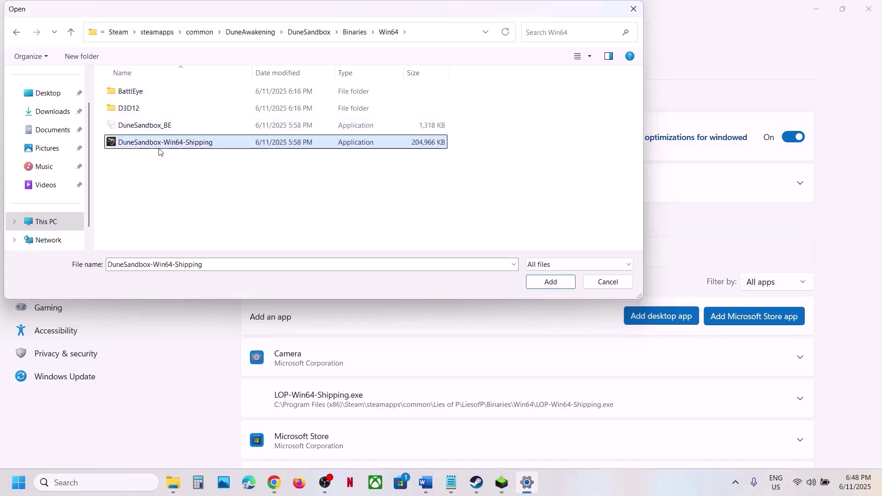
click(568, 284)
- Set the GPU preference for Dune: Awakening to High Performance (NVIDIA GeForce RTX 3050 Laptop GPU)
scroll(446, 288, down, 3)
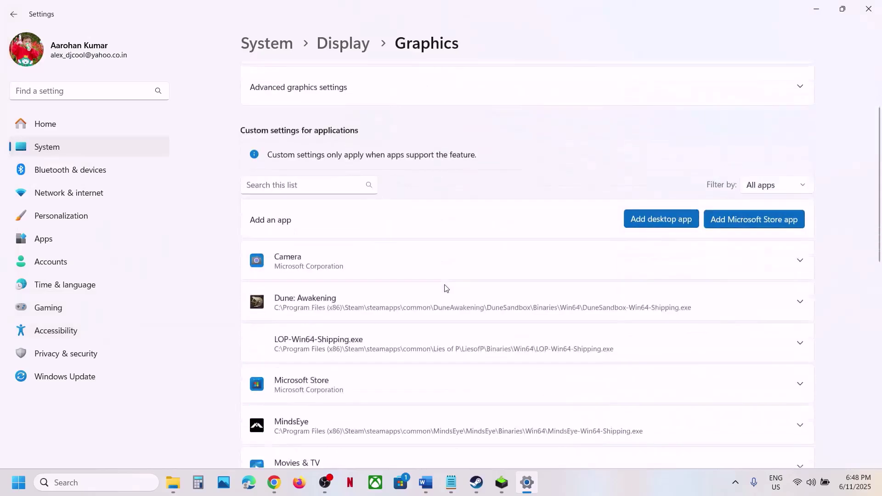
click(412, 278)
scroll(661, 325, down, 3)
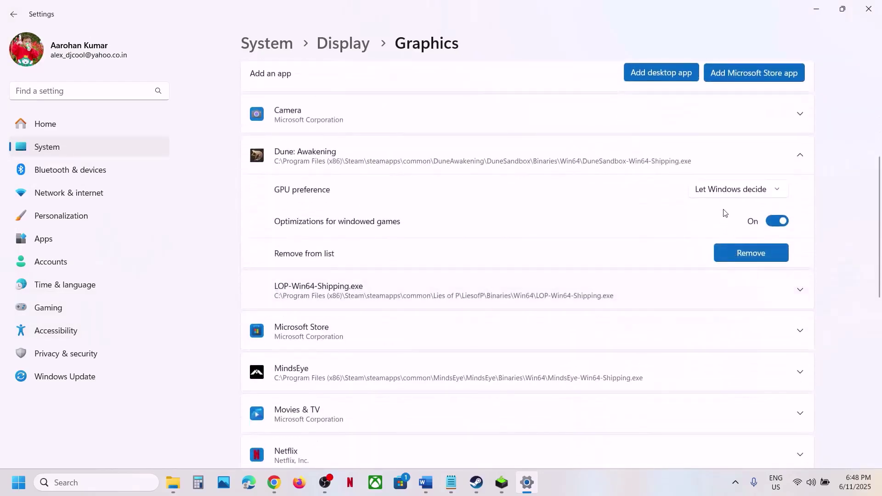
click(726, 196)
click(701, 232)
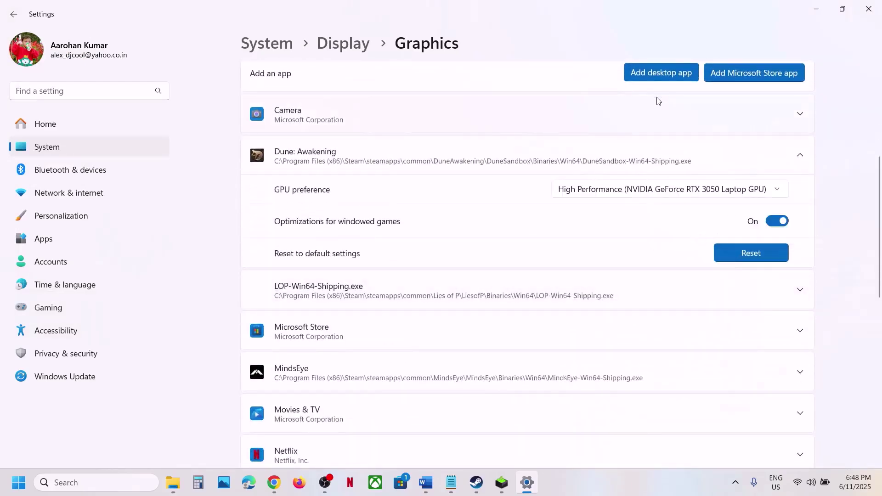
- Add the DuneSandbox application from the main DuneAwakening folder as another desktop app
click(662, 75)
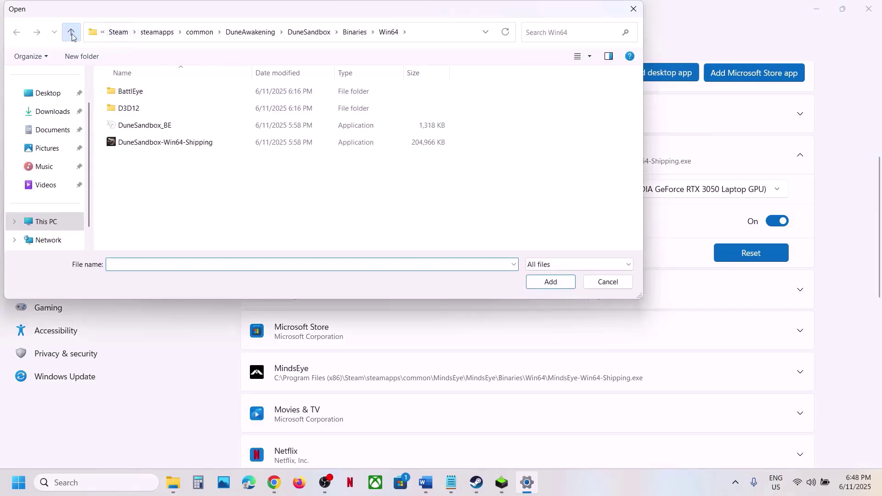
click(71, 33)
click(72, 34)
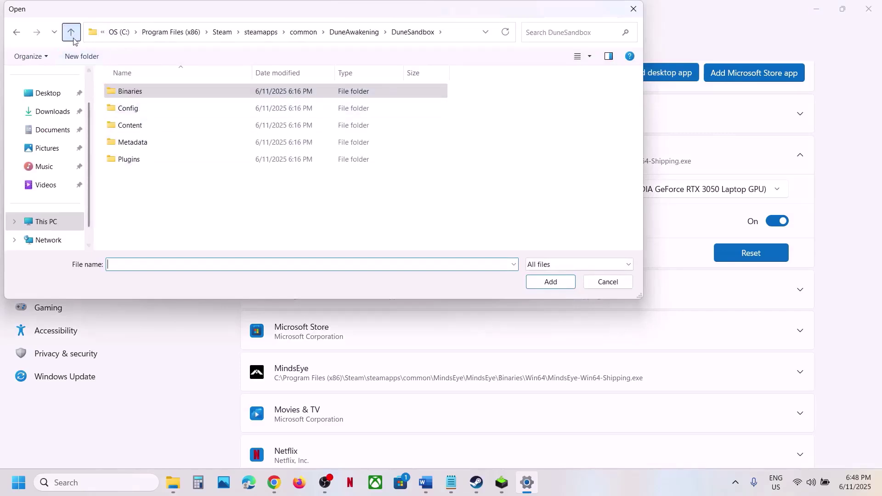
click(71, 32)
click(137, 162)
click(566, 285)
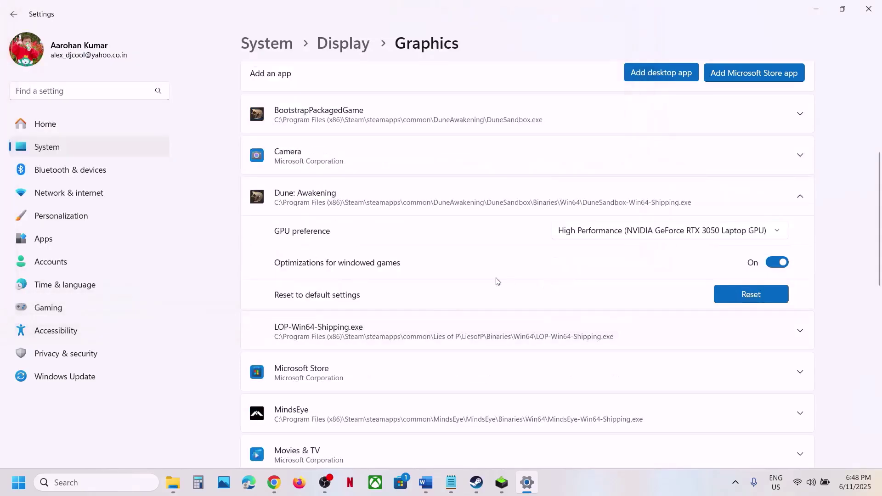
- Set the GPU preference for BootstrapPackagedGame to High Performance (NVIDIA GeForce RTX 3050 Laptop GPU)
scroll(434, 262, down, 3)
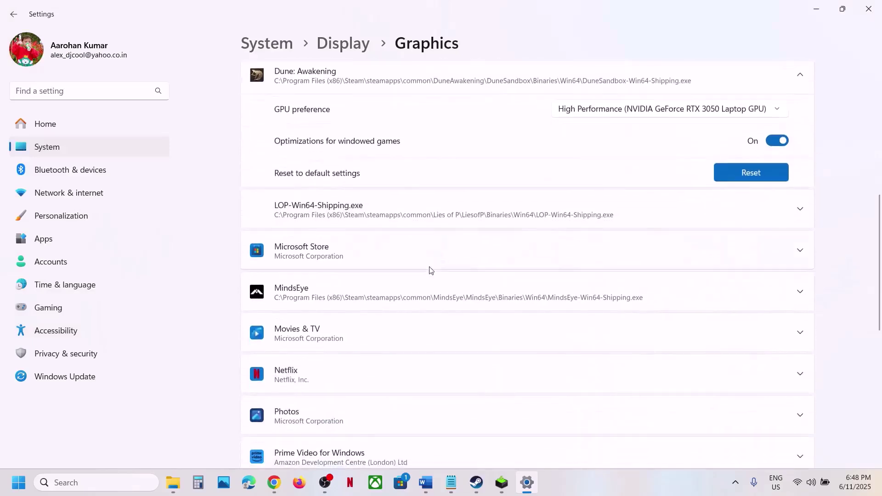
scroll(416, 299, up, 4)
click(374, 192)
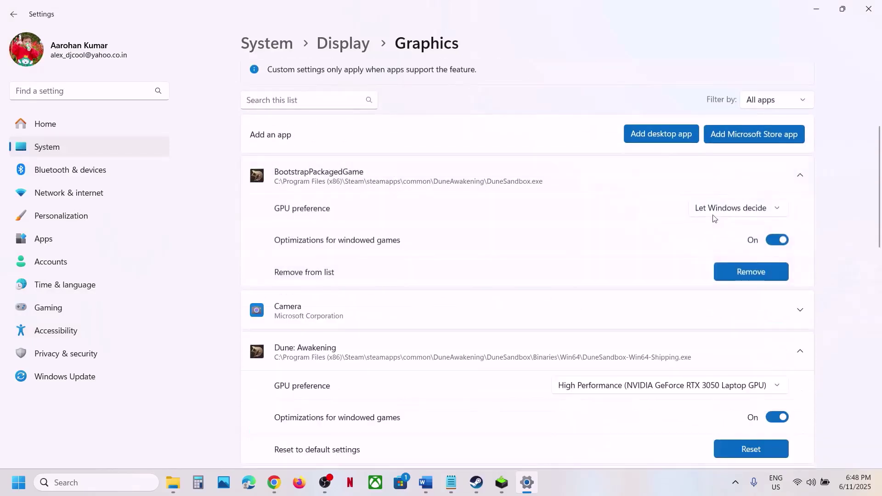
click(738, 210)
click(709, 254)
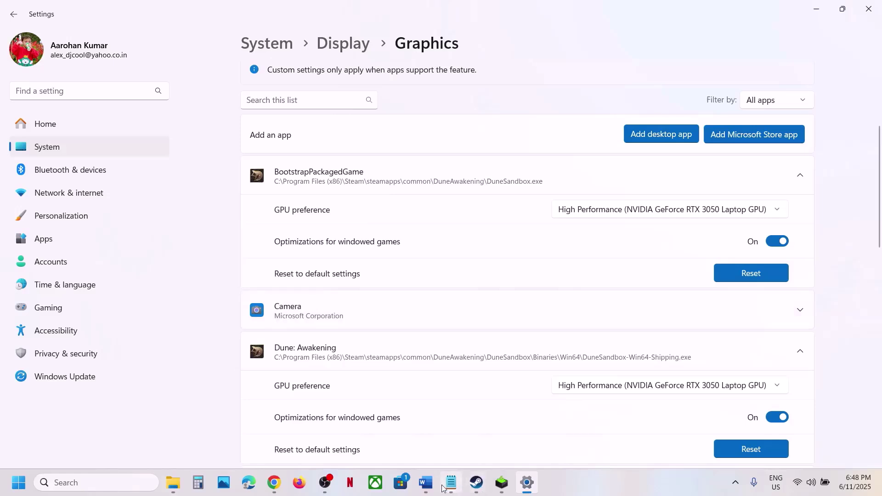
- Switch back to the Word document and highlight "power saver mode" in the Step 7 heading
click(426, 483)
scroll(347, 288, up, 1)
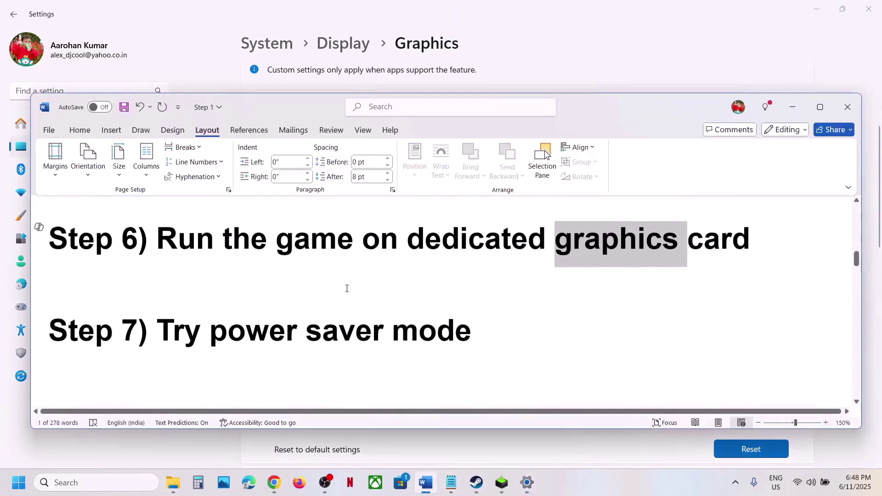
drag(210, 347, 662, 349)
- Open Power Options under Hardware and Sound in Control Panel, and view the Power Saver.jpg example of the power plan list
click(120, 482)
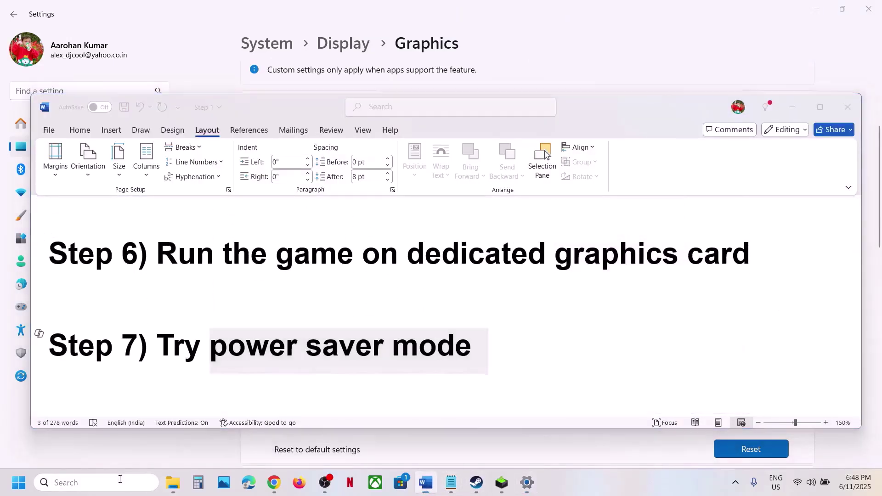
text(control)
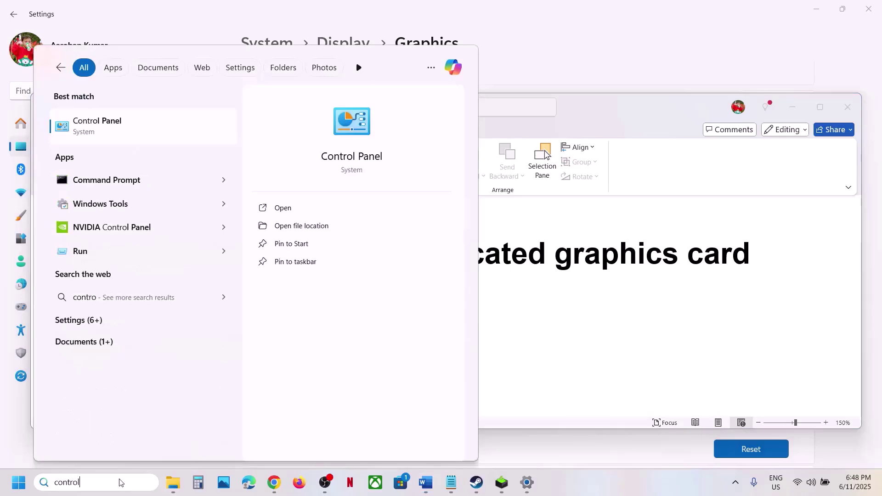
click(104, 134)
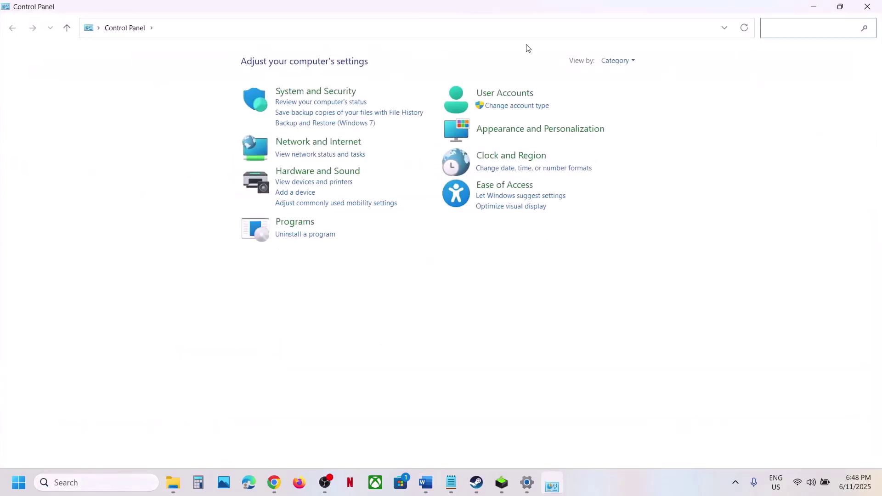
click(323, 173)
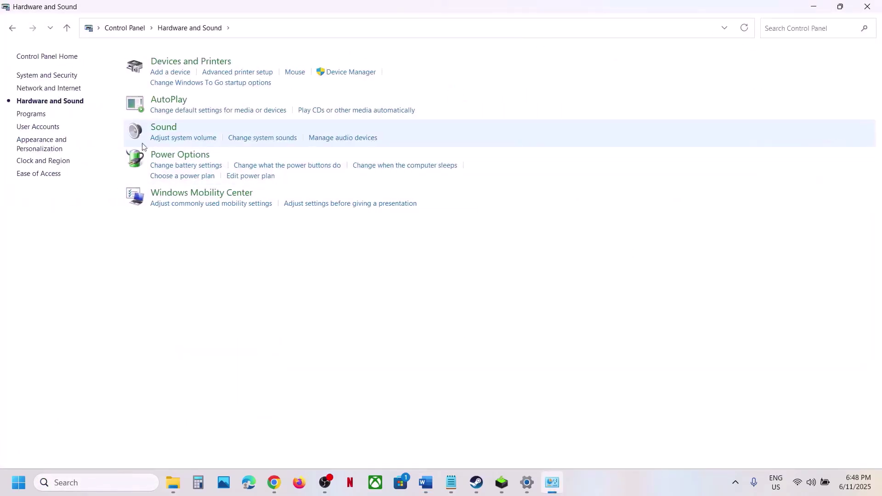
click(207, 154)
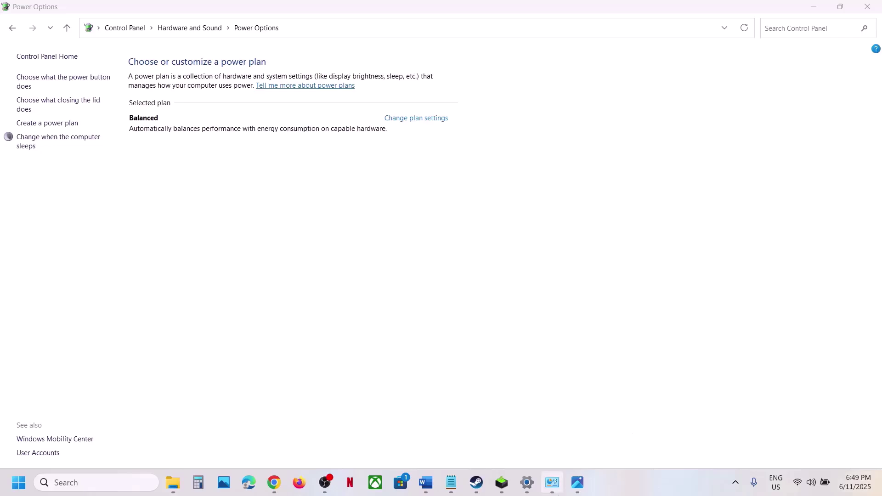
click(580, 493)
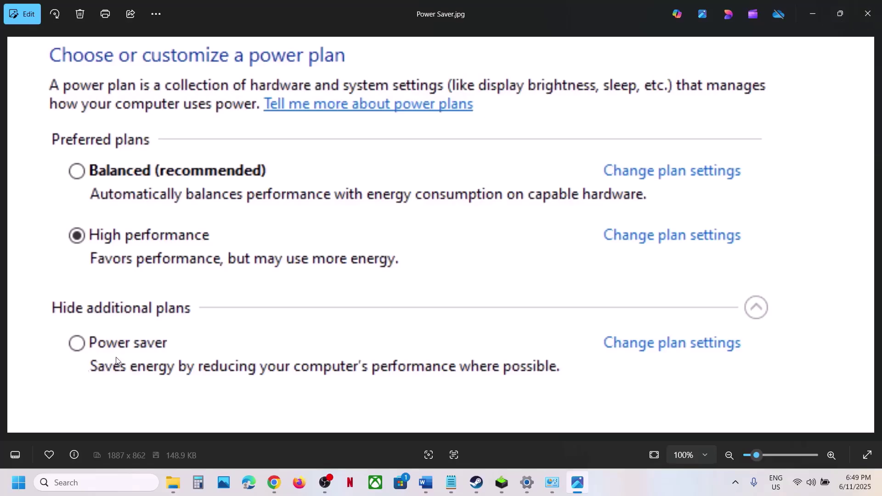
click(817, 17)
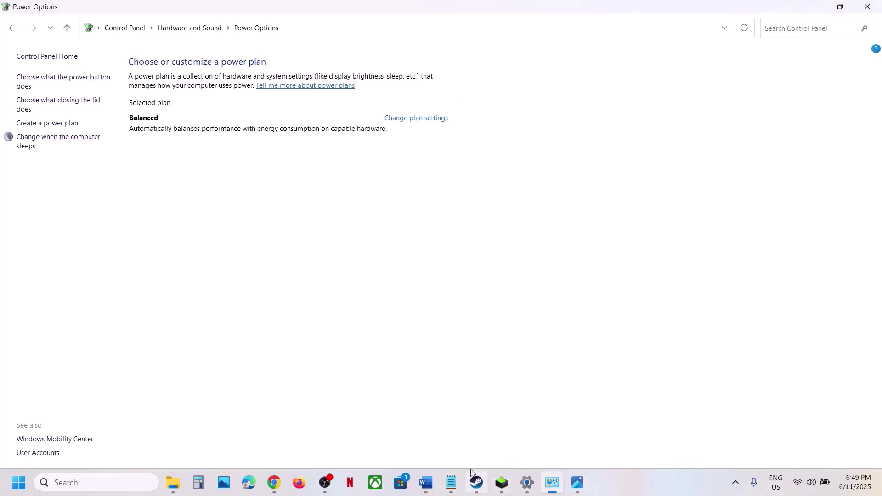
- Switch to the Word document and copy "Intel Extreme Tuning Utility" from the Step 8 heading
click(426, 483)
scroll(168, 329, down, 3)
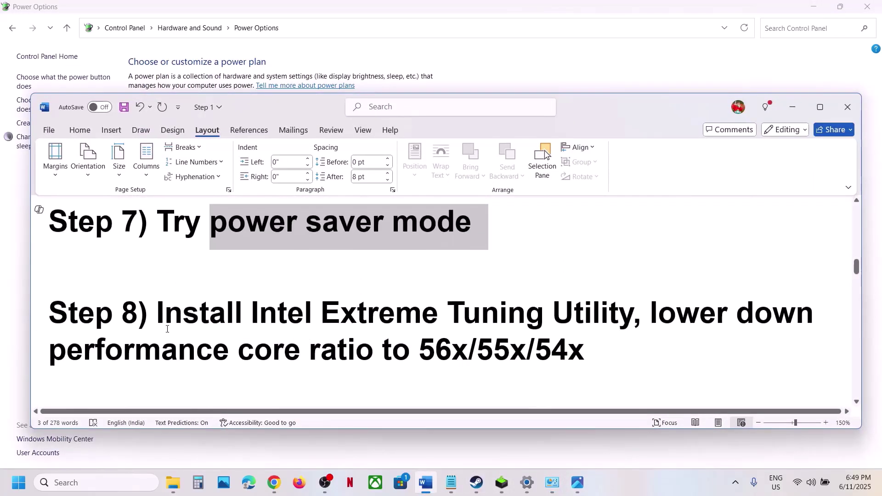
drag(255, 308, 593, 320)
key(ctrl+c)
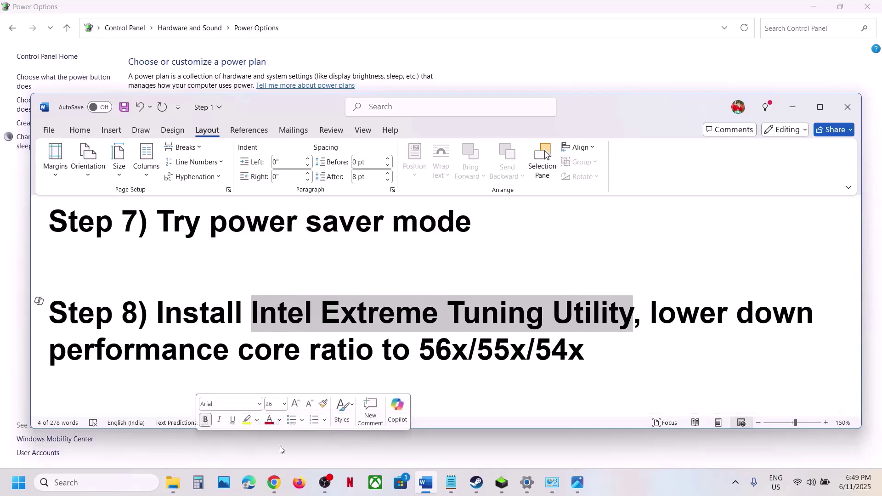
- In Chrome, search Google for the copied "Intel Extreme Tuning Utility" text and open Intel's XTU download page at the available downloads
click(274, 482)
click(307, 12)
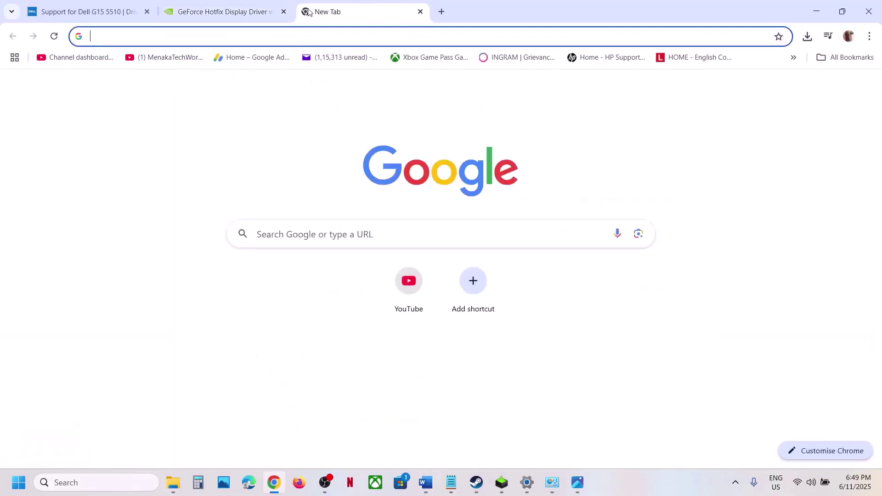
key(ctrl+v)
key(Return)
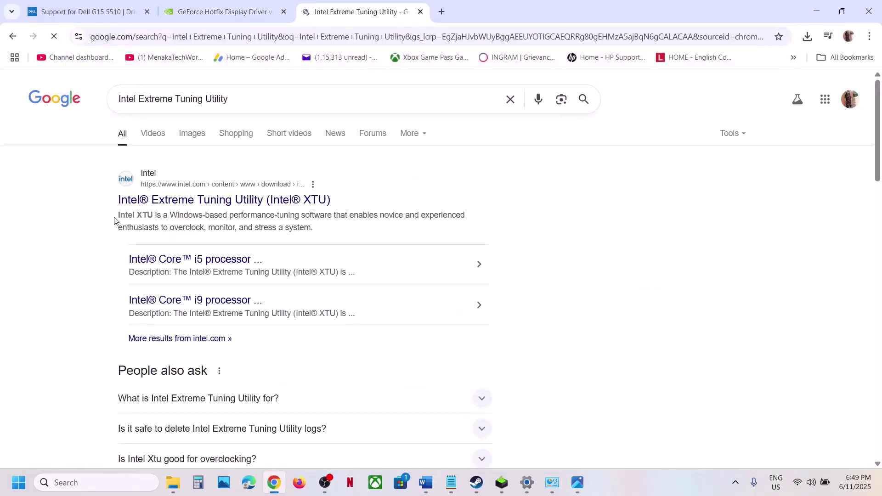
click(135, 201)
scroll(290, 386, down, 2)
scroll(291, 386, down, 1)
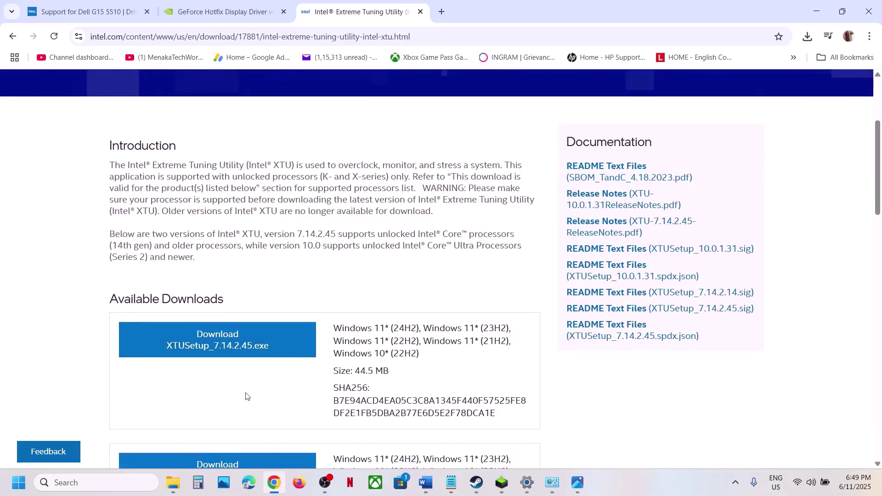
- Search Windows for "Intel Extreme Tuning Utility" and close the search
click(123, 477)
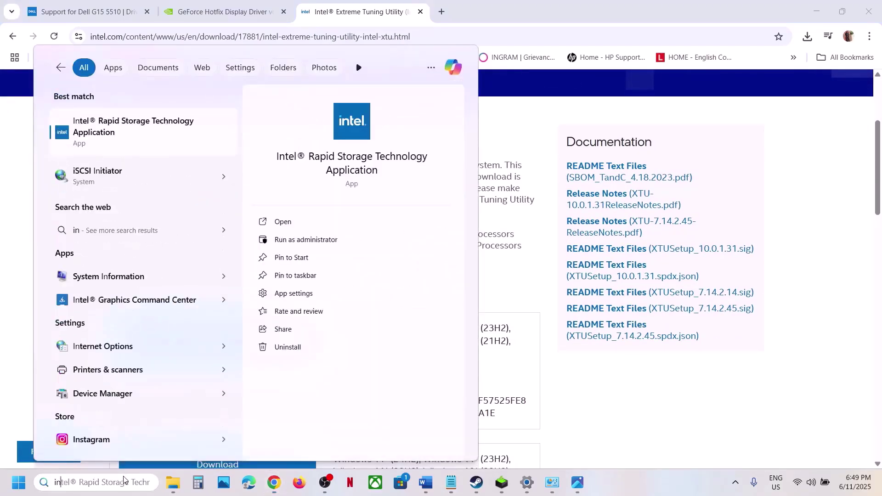
key(ctrl+v)
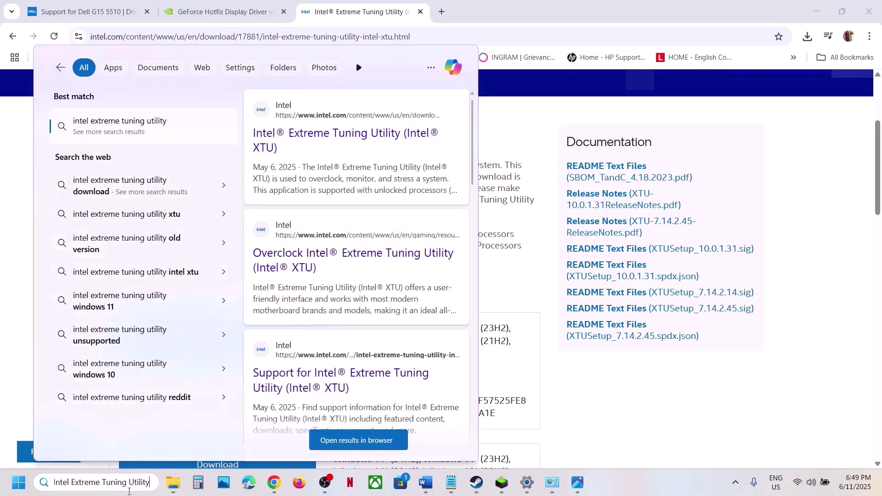
click(19, 354)
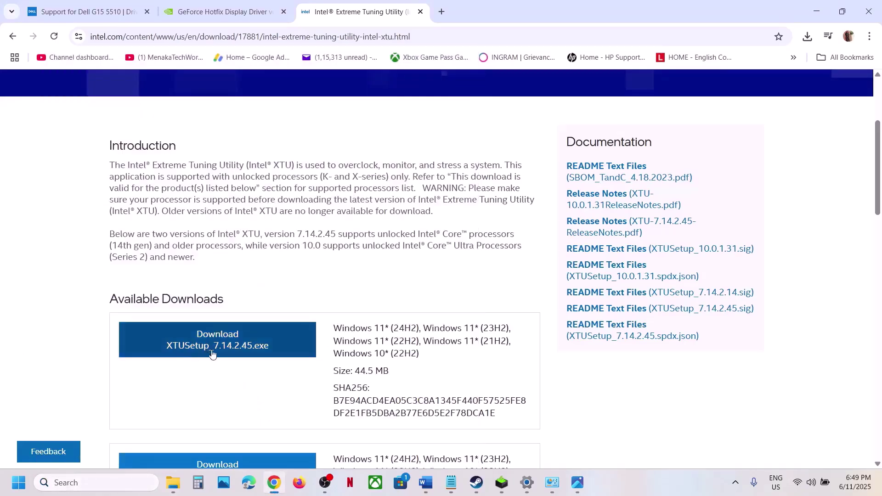
- Switch to Photos and examine the Performance Core Ratio setting in the Intel Extreme Tuning Utility screenshot
click(578, 483)
key(Right)
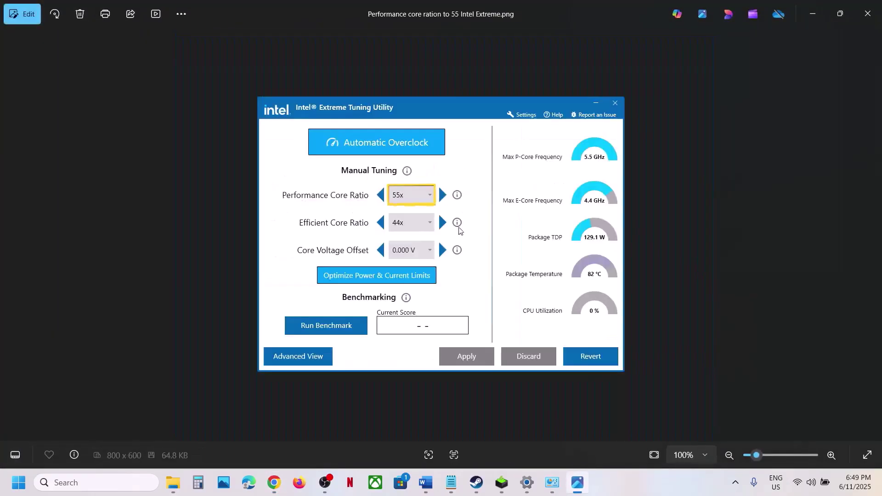
scroll(443, 251, up, 6)
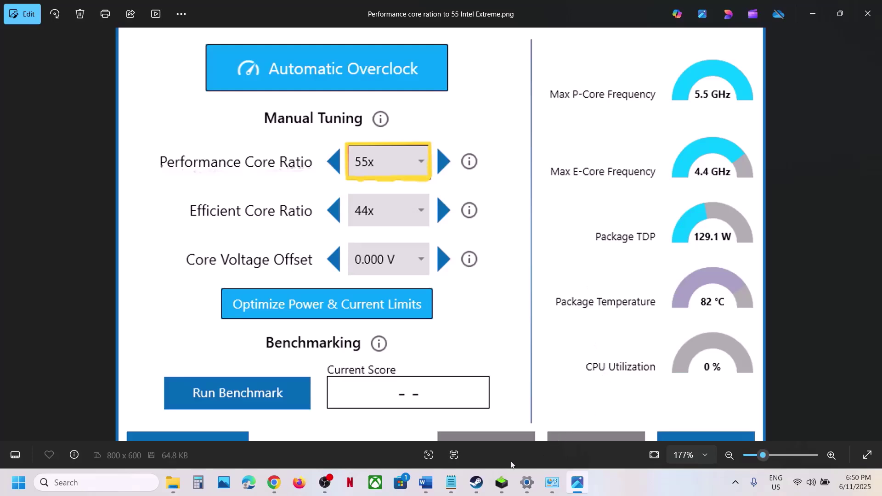
- Switch back to the Word document and highlight the Step 9 text "Run the game as an administrator, try compatibility mode"
click(426, 482)
scroll(448, 321, down, 1)
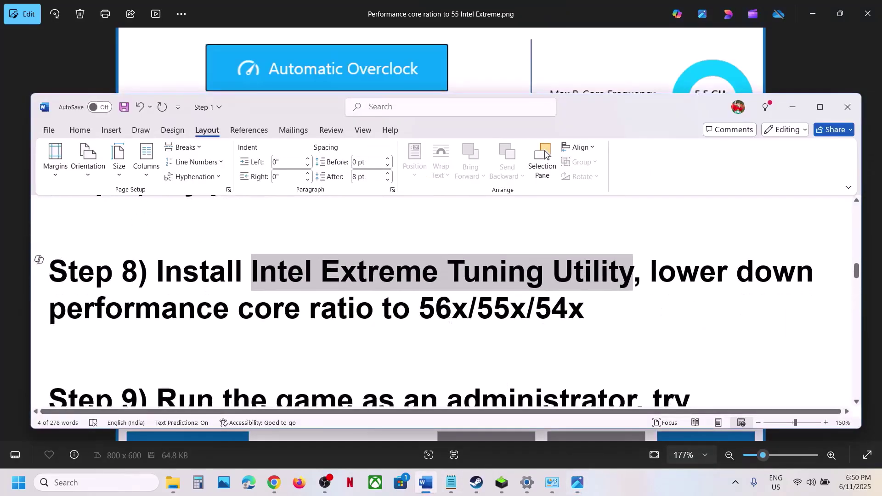
scroll(450, 321, down, 3)
drag(206, 327, 373, 341)
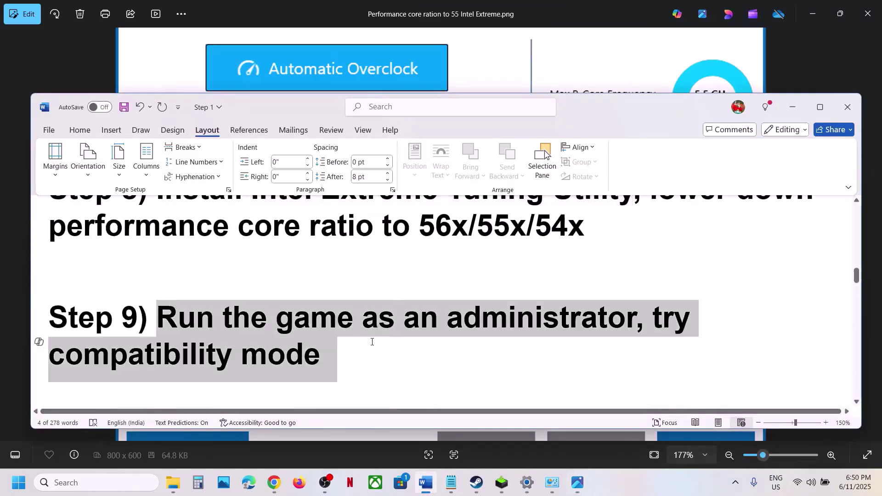
- From Steam, browse Dune: Awakening's local files to DuneSandbox\Binaries\Win64 and select the DuneSandbox-Win64-Shipping application
click(477, 483)
right_click(44, 235)
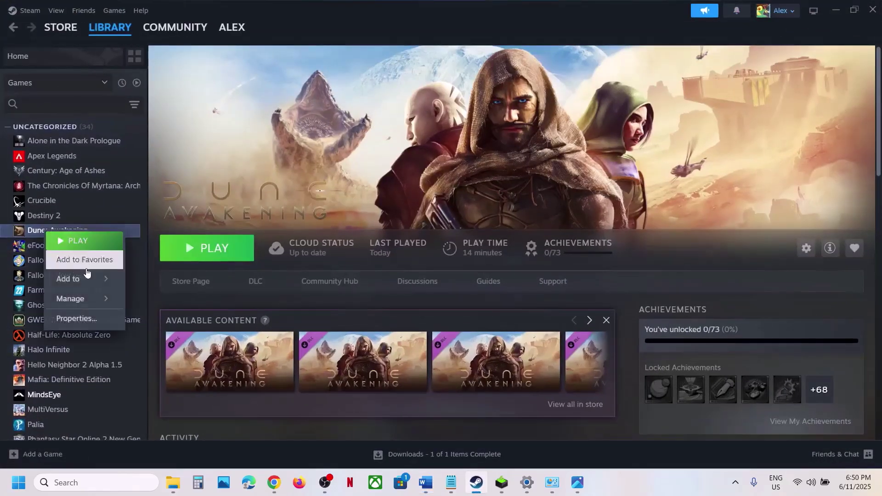
mouse_move(80, 301)
click(173, 317)
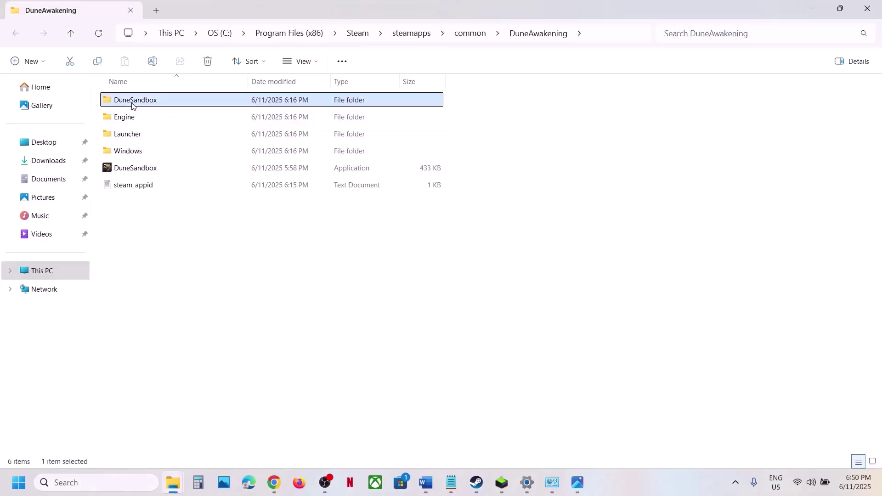
double_click(131, 101)
double_click(133, 100)
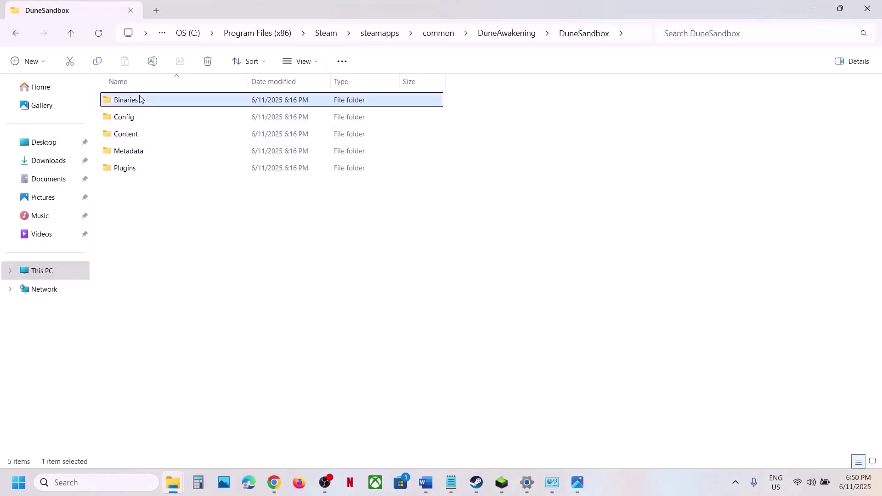
double_click(136, 101)
click(179, 322)
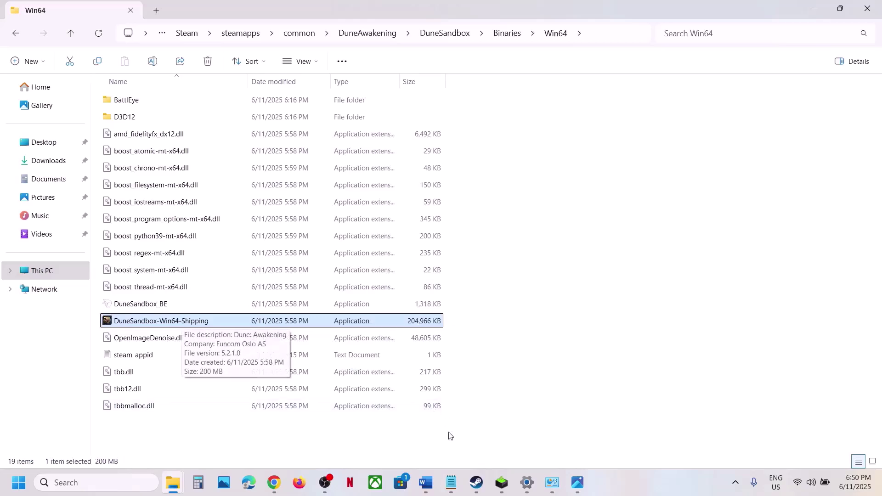
click(481, 484)
click(482, 484)
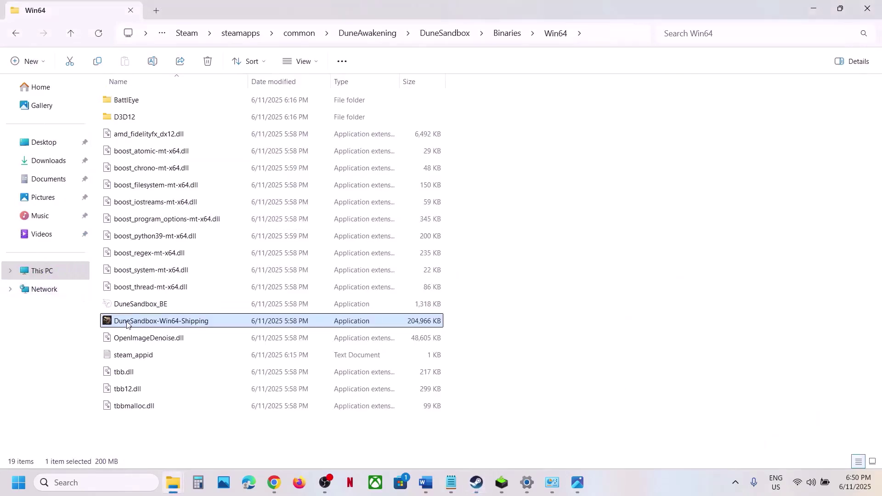
- Set DuneSandbox-Win64-Shipping to run as an administrator in its compatibility properties and save the change
mouse_move(147, 328)
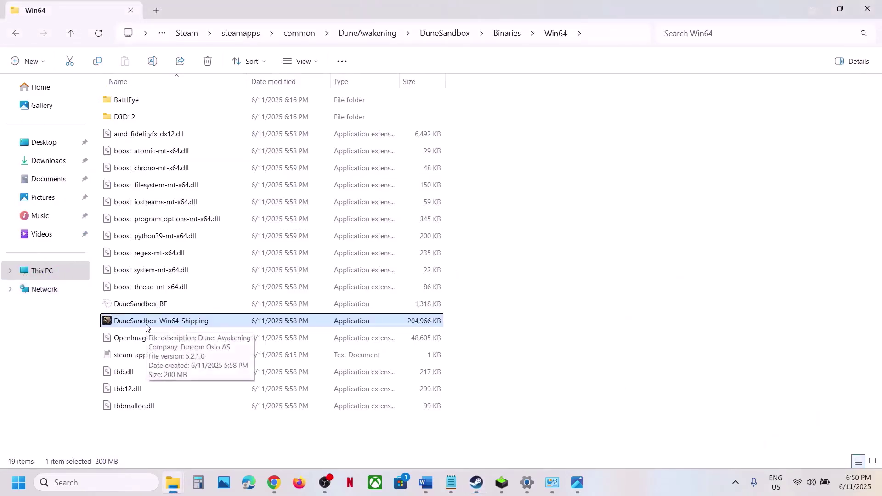
right_click(147, 324)
click(204, 270)
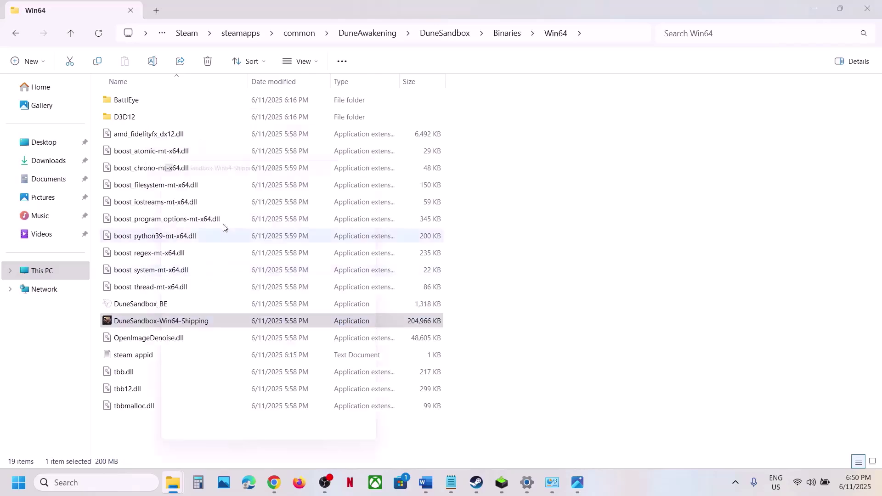
click(232, 183)
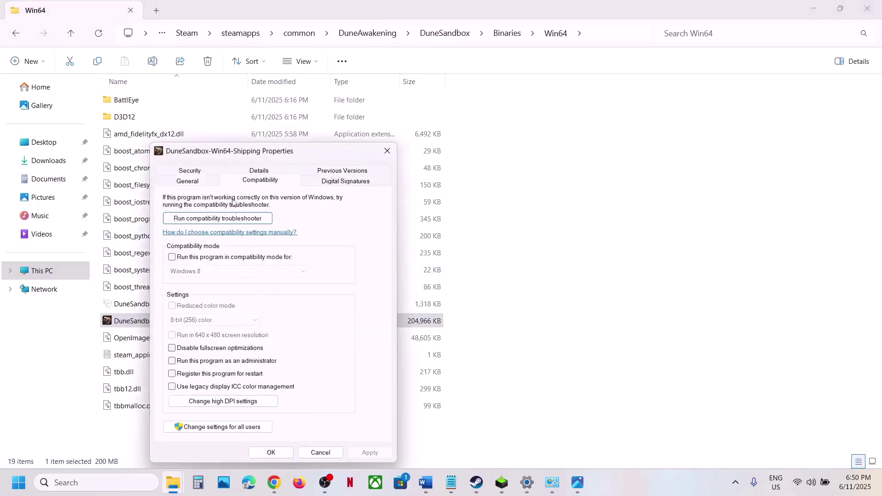
click(173, 362)
click(354, 451)
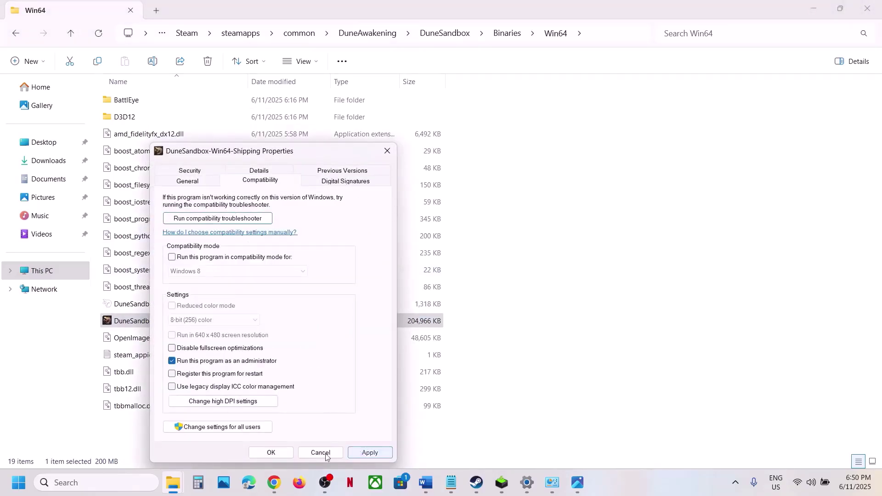
click(259, 454)
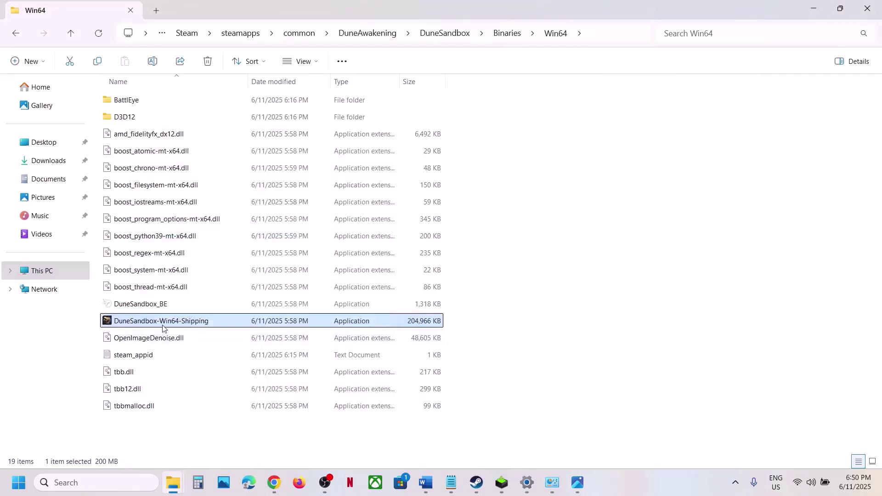
- Set DuneSandbox-Win64-Shipping to run in compatibility mode for Windows 7 with fullscreen optimizations disabled, and save the changes
right_click(162, 327)
click(215, 267)
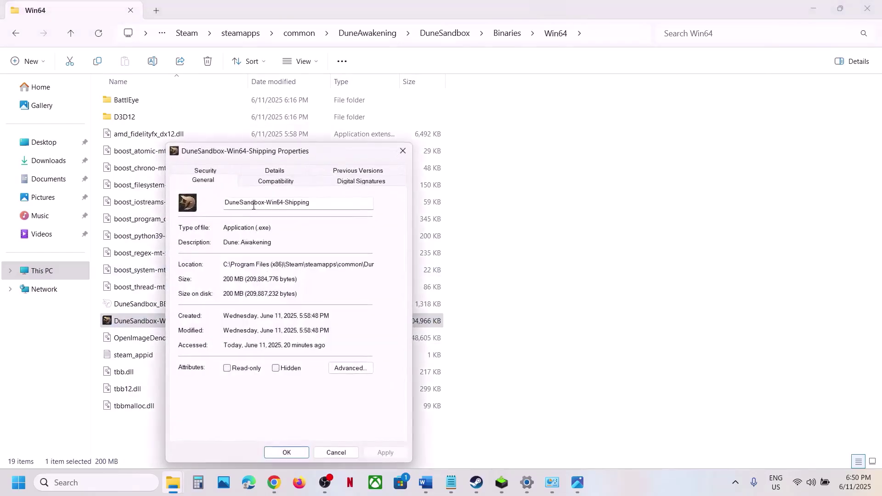
click(259, 184)
click(191, 258)
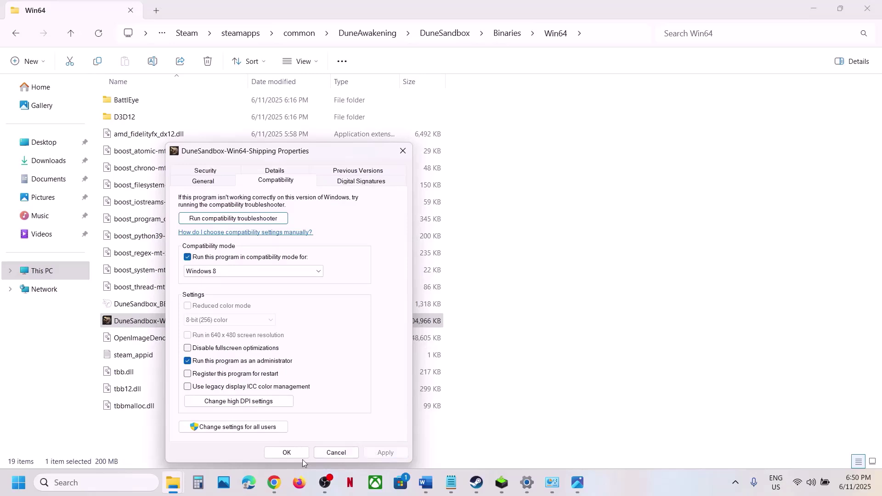
click(223, 272)
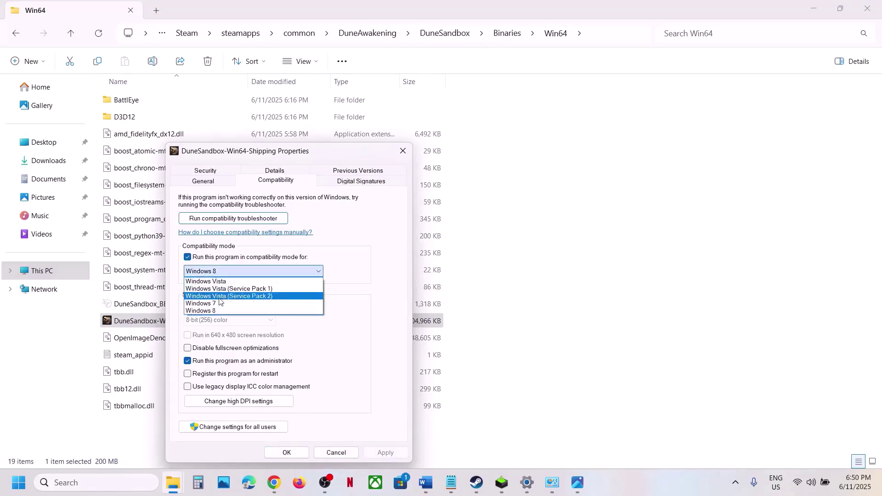
click(217, 304)
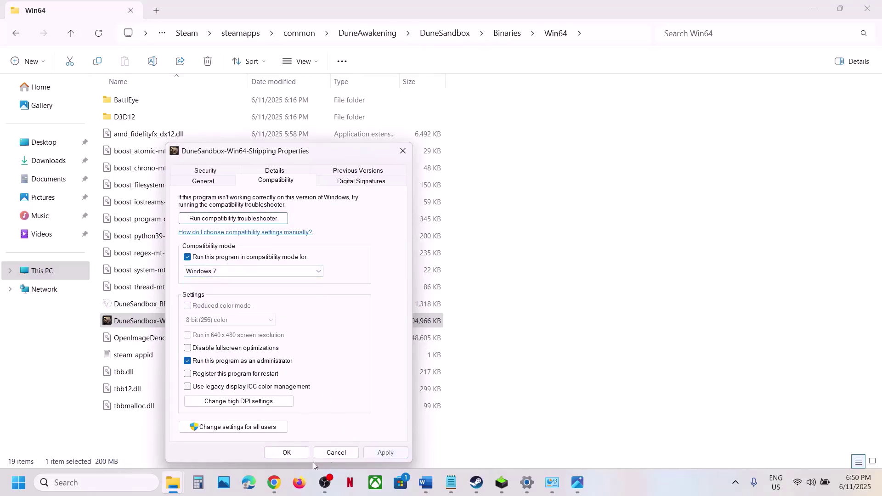
click(189, 349)
click(389, 455)
click(289, 455)
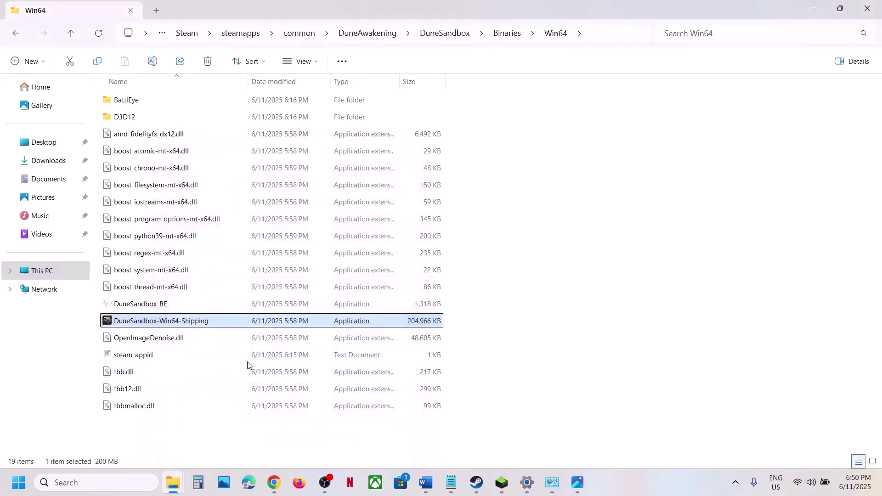
- Turn off compatibility mode, disabled fullscreen optimizations and run as administrator for DuneSandbox-Win64-Shipping, and save the changes
right_click(221, 314)
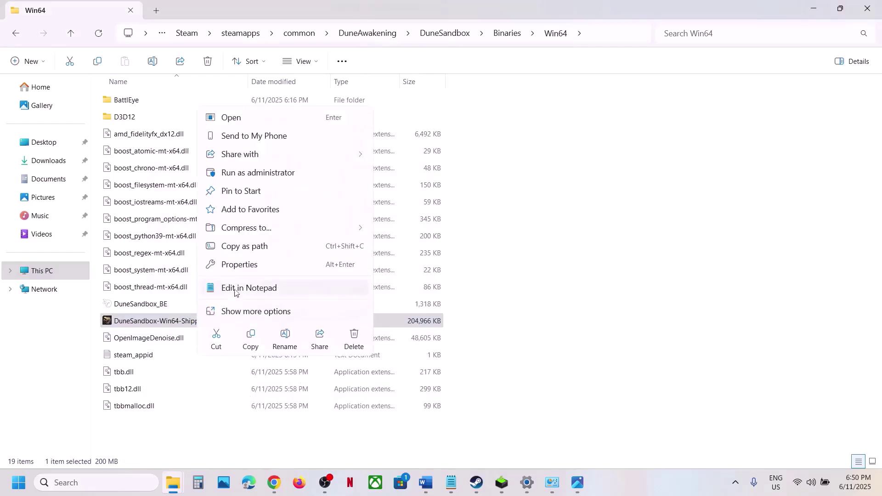
click(234, 263)
click(292, 182)
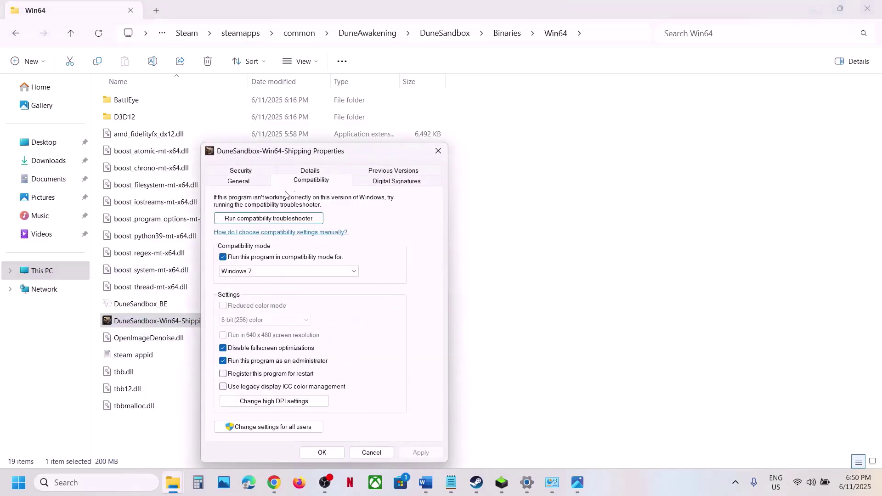
click(222, 258)
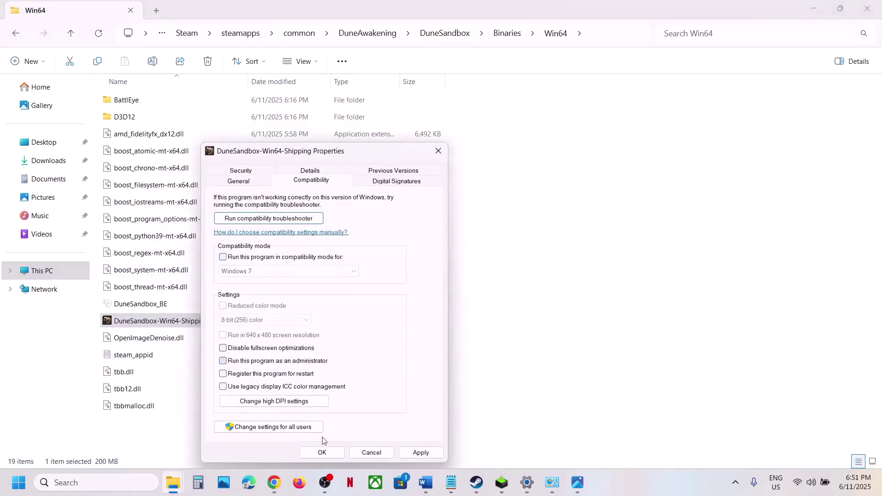
click(404, 454)
click(334, 453)
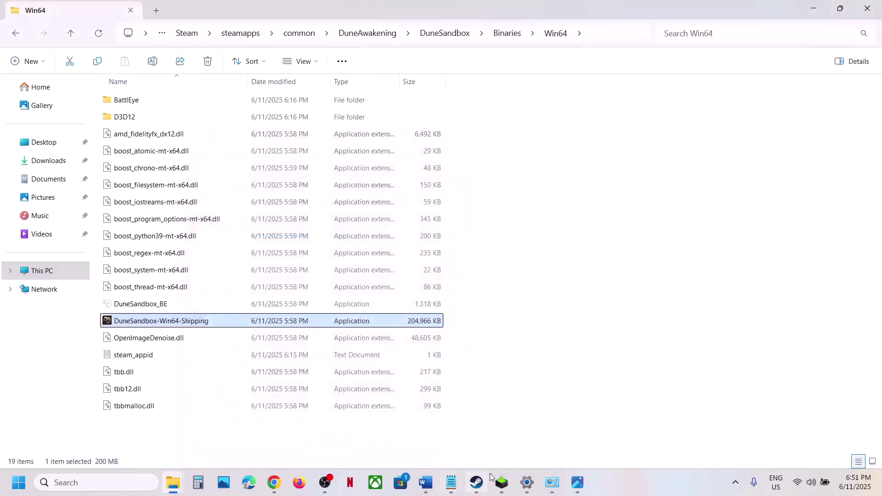
- Switch to the Word document, read Step 10 on the -dx11/-dx12 launch options, and return to Steam
click(476, 483)
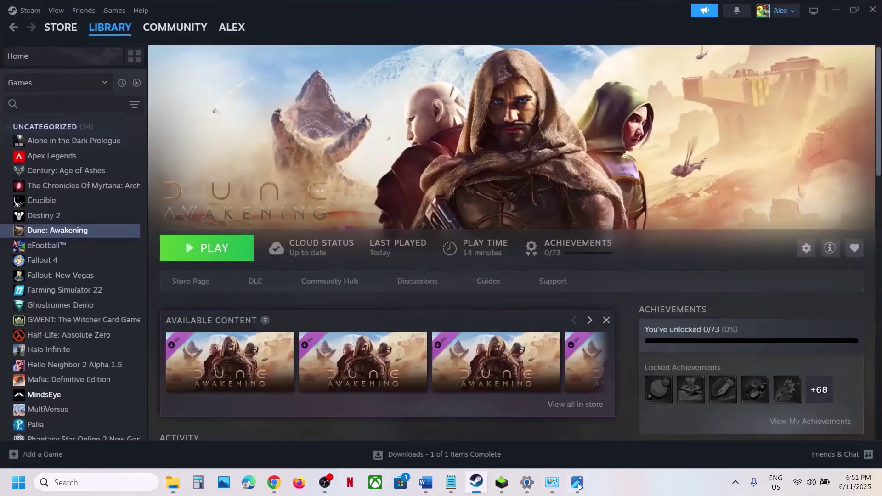
click(420, 491)
scroll(327, 325, down, 3)
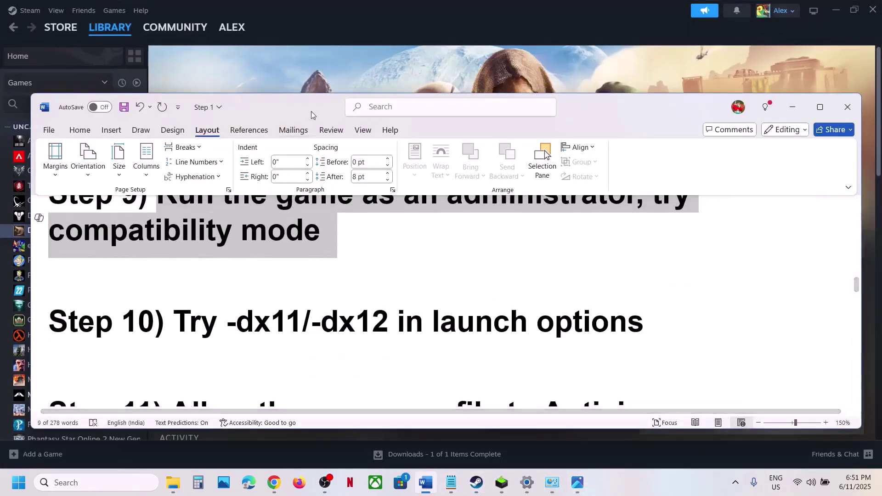
click(302, 72)
- Open Dune: Awakening's properties in Steam and set the launch options to -dx11
right_click(71, 235)
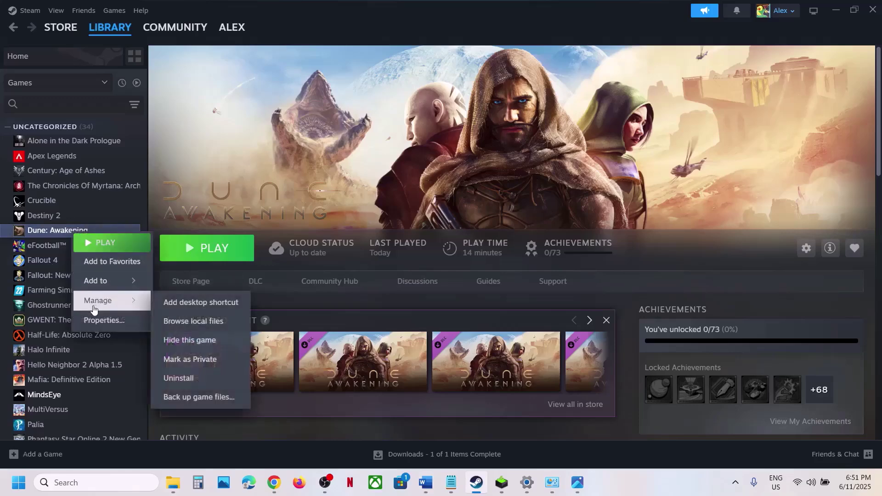
click(99, 321)
click(419, 296)
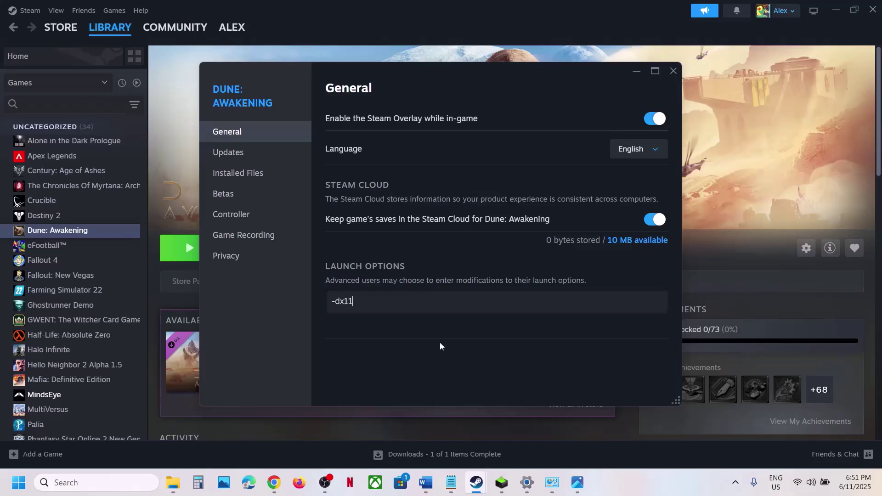
- Try another launch option in place of -dx11, clear the launch options, and close the game's properties
triple_click(412, 300)
text(-)
drag(386, 300, 316, 298)
key(BackSpace)
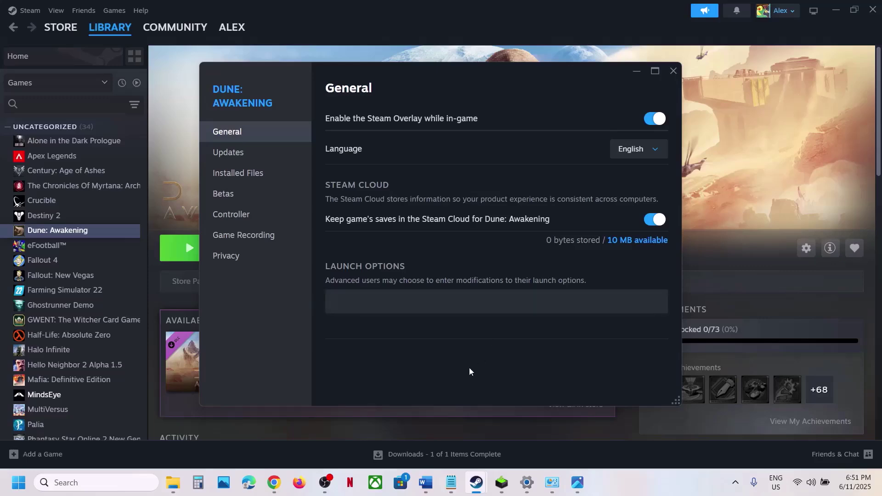
click(674, 70)
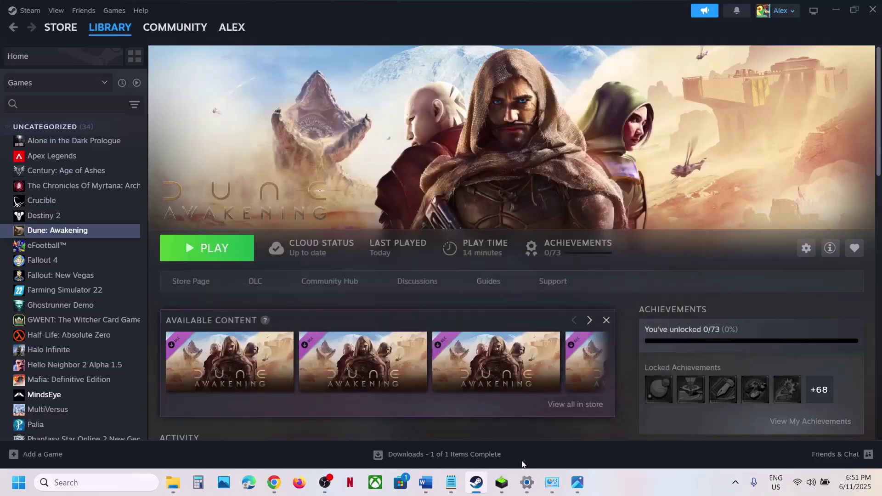
- Switch to the Word document and highlight the Step 11 text on allowing the game exe through antivirus, Windows Security and firewall
click(426, 483)
scroll(342, 347, down, 1)
scroll(342, 347, down, 2)
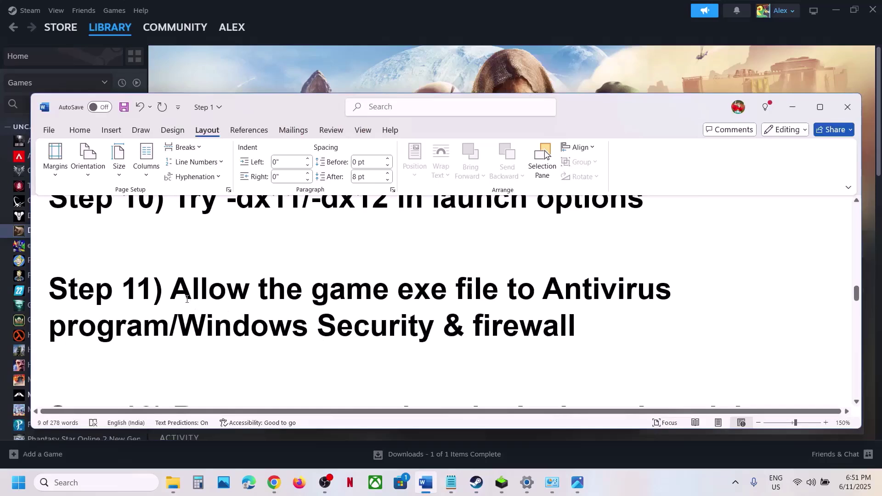
drag(190, 293, 163, 323)
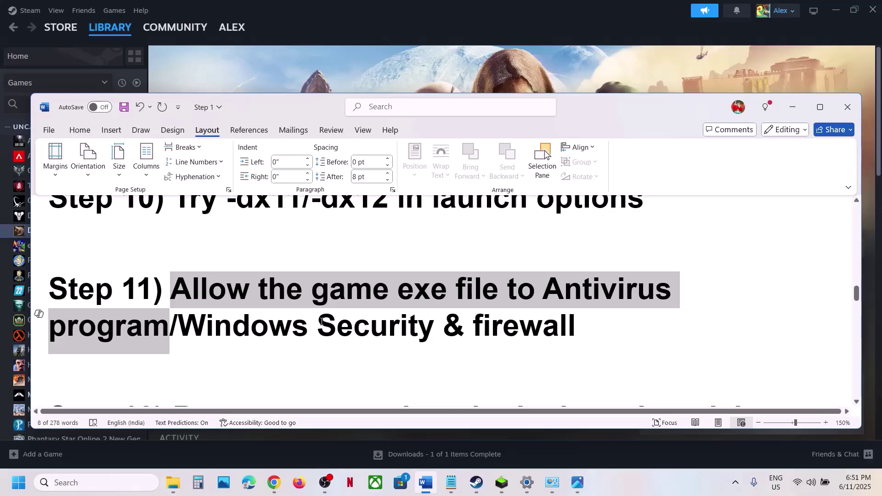
drag(185, 329, 589, 363)
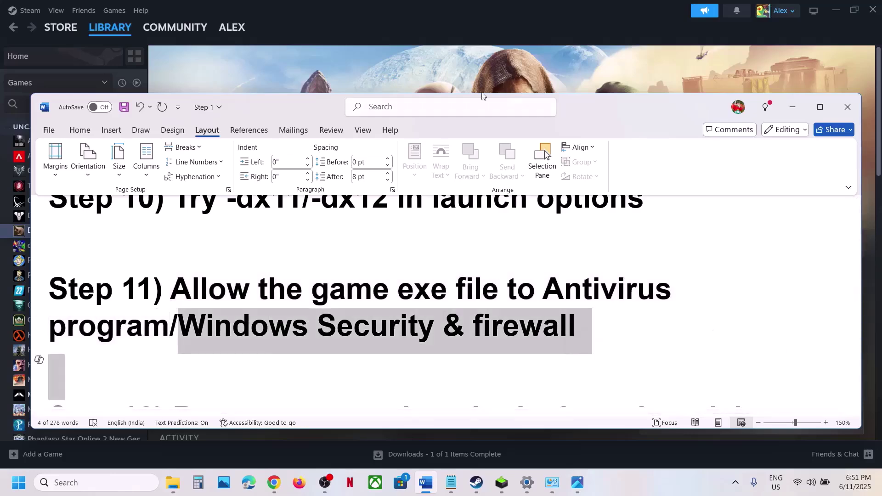
- Switch to Windows Settings and open Virus & threat protection from the Windows Security page under Privacy & security
click(464, 79)
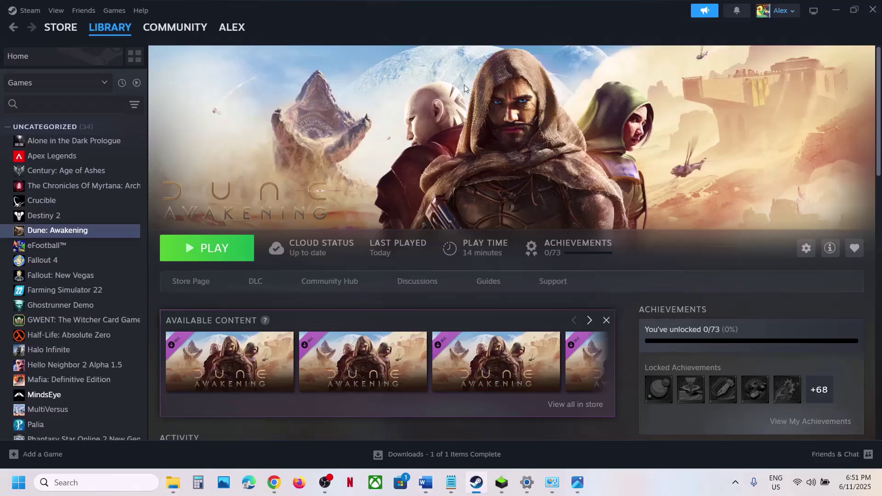
key(alt+Tab)
click(87, 356)
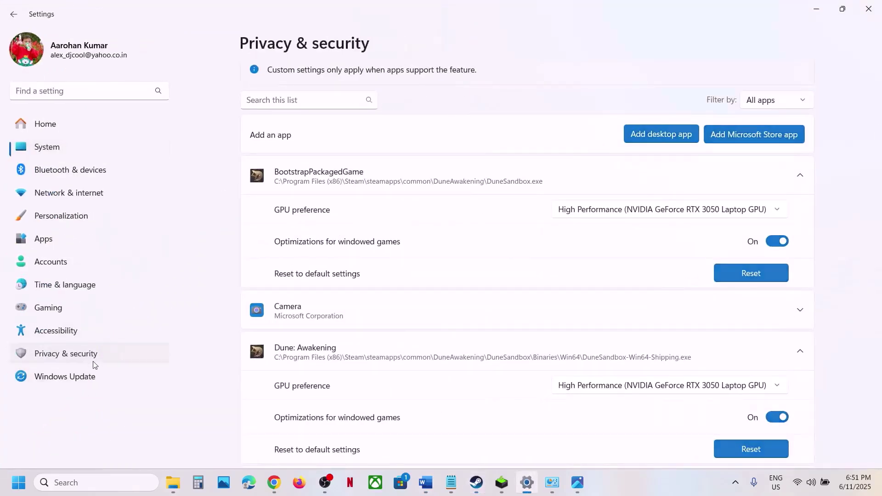
click(774, 116)
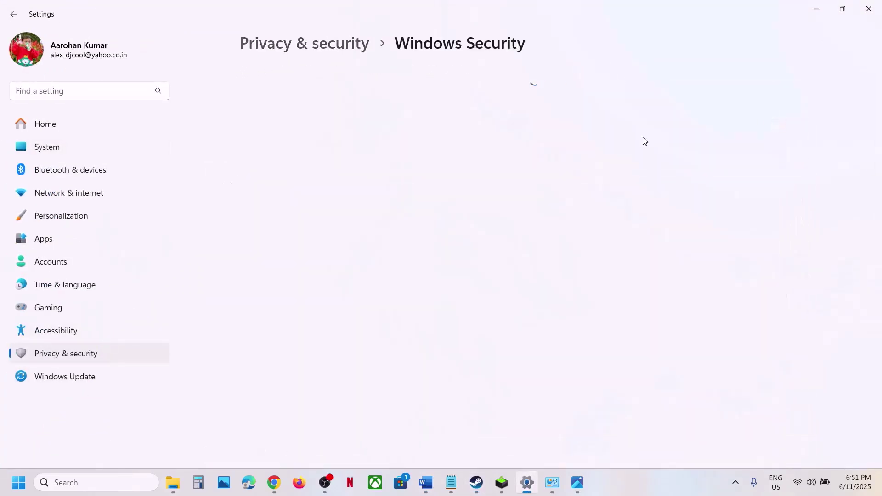
click(296, 168)
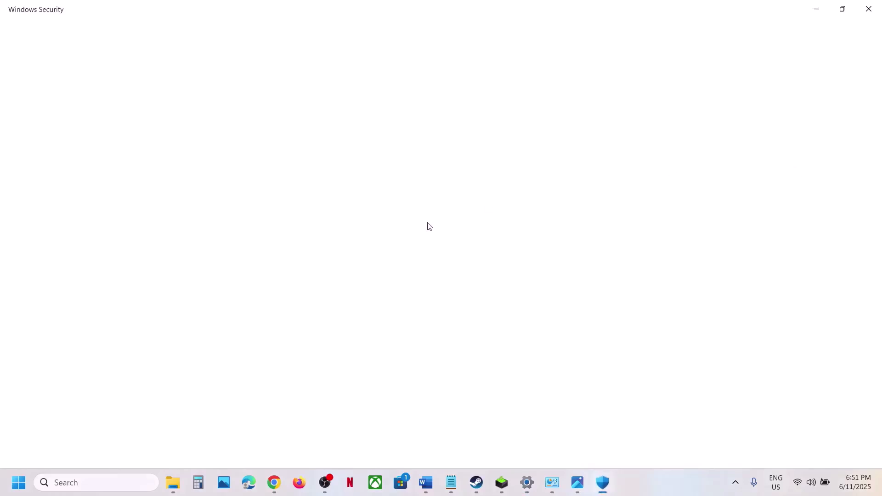
- Open the ransomware protection settings and the list of apps allowed through Controlled folder access, approving the elevation request
scroll(349, 167, down, 3)
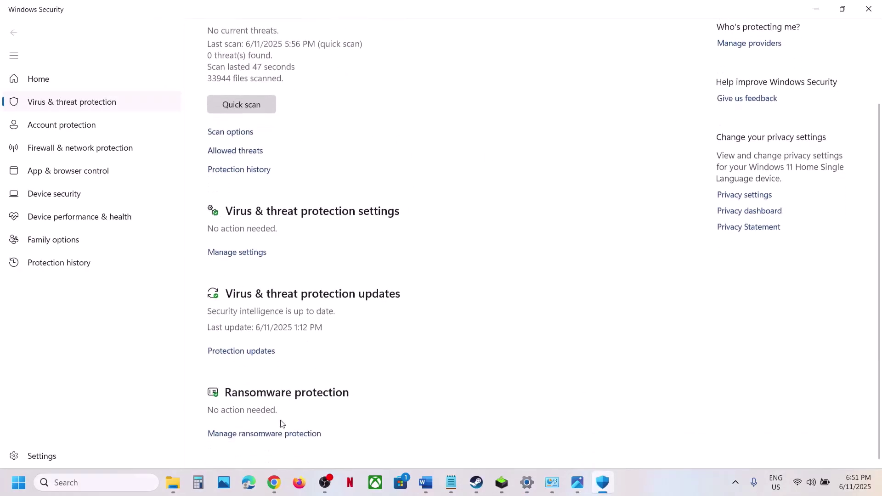
click(256, 434)
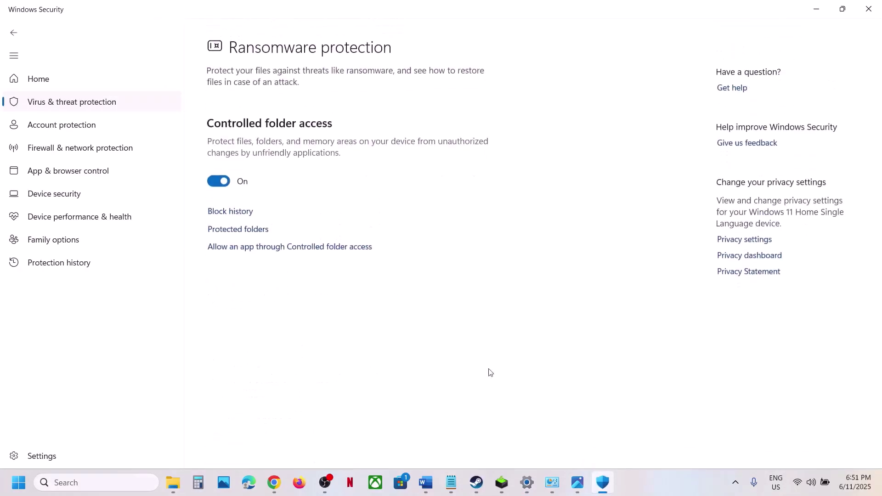
click(327, 242)
click(370, 333)
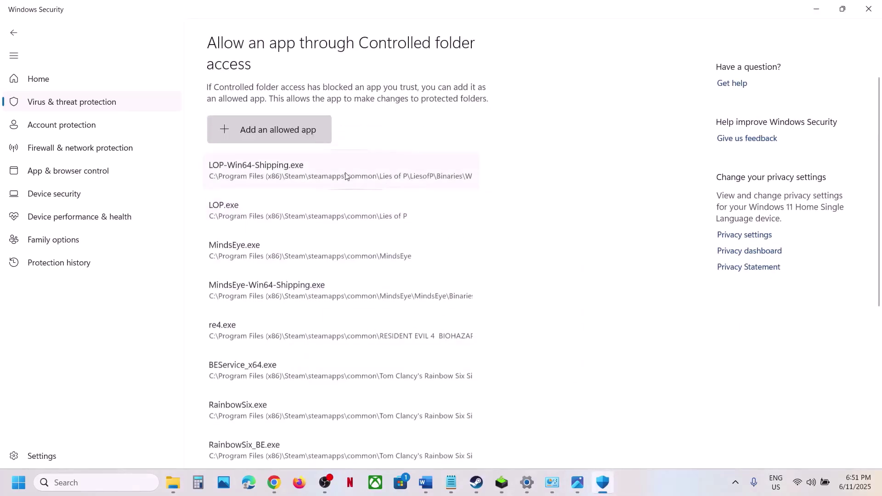
- Add the DuneSandbox application from the steamapps\common\DuneAwakening folder to the allowed apps
click(274, 135)
click(281, 176)
click(269, 36)
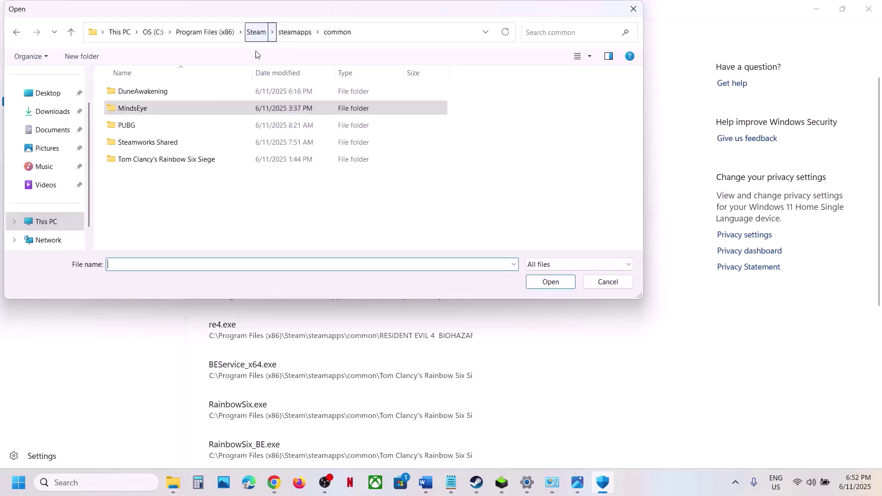
click(133, 94)
double_click(133, 94)
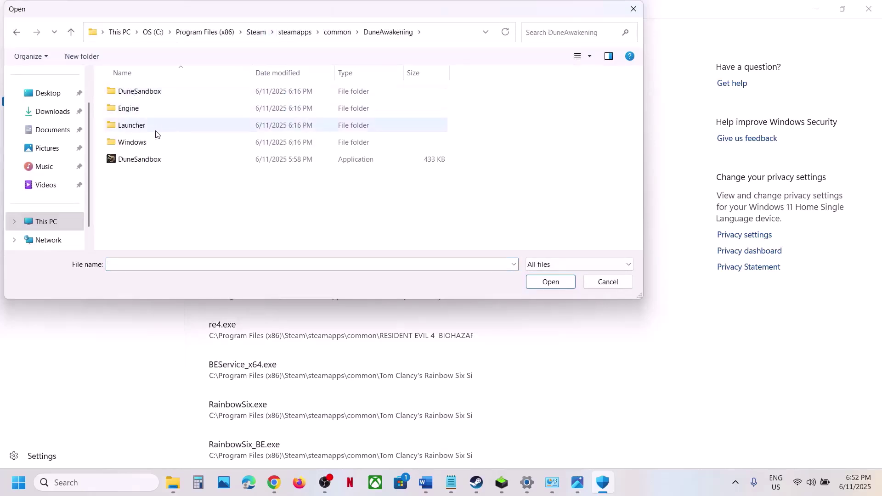
click(140, 160)
click(561, 287)
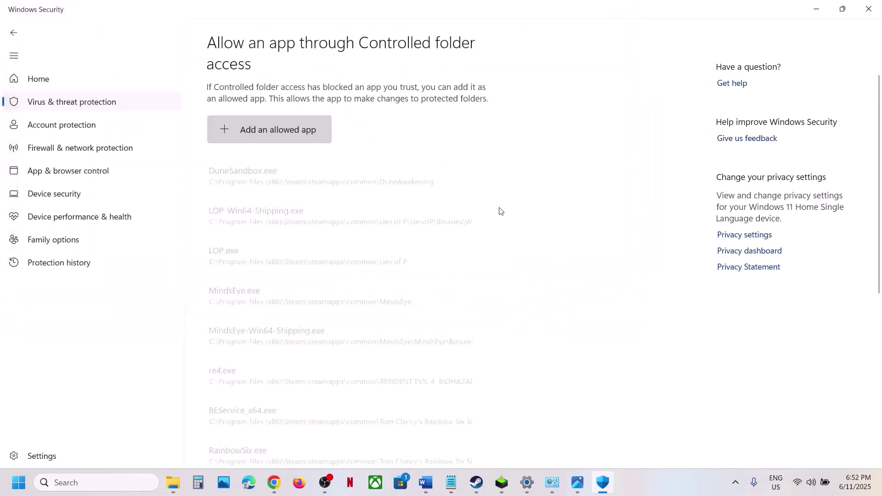
- Add DuneSandbox-Win64-Shipping from DuneSandbox\Binaries\Win64 to the apps allowed through Controlled folder access
click(277, 129)
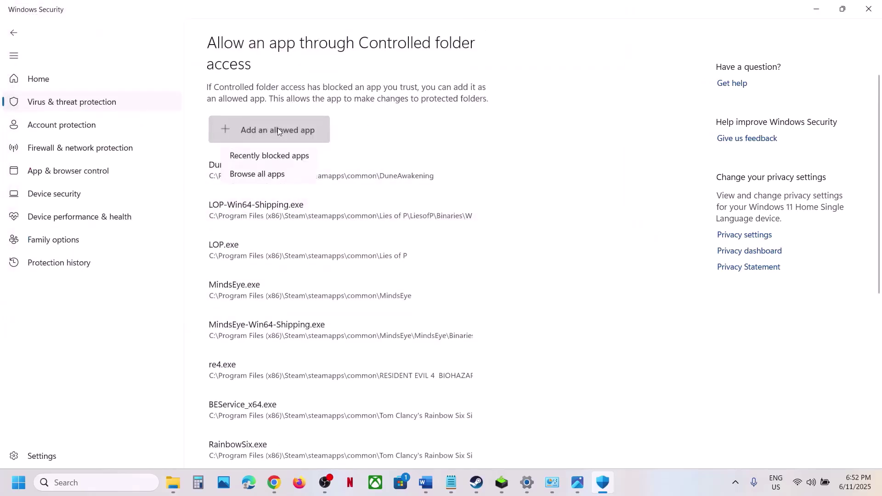
click(271, 176)
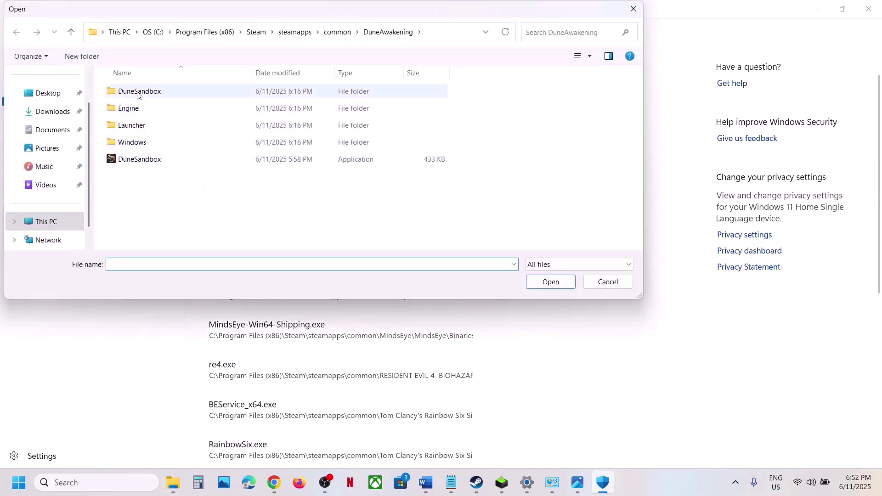
double_click(138, 92)
double_click(140, 92)
double_click(144, 95)
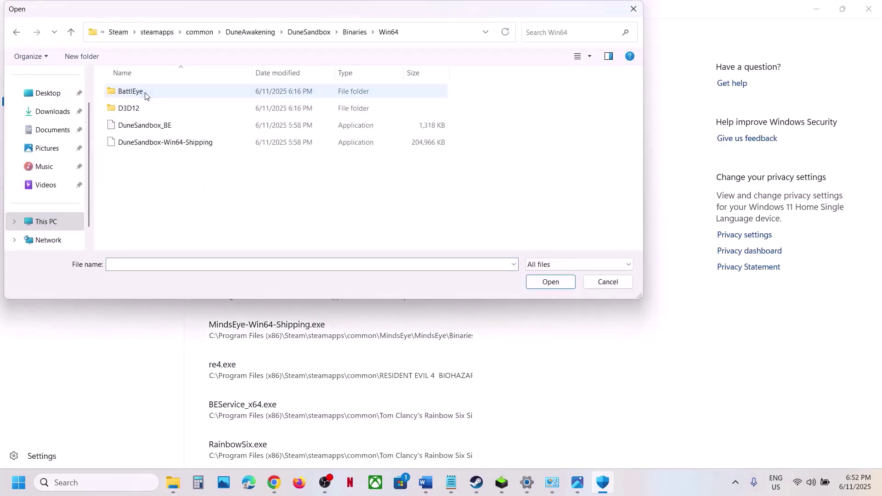
click(145, 143)
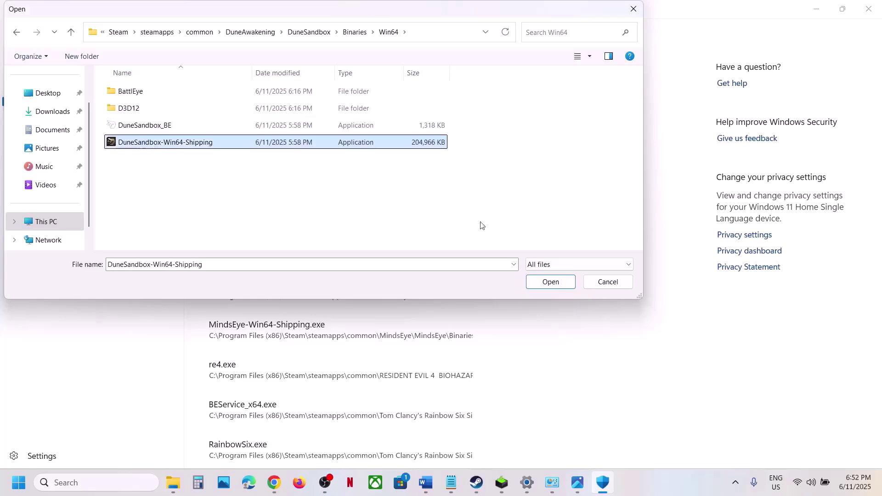
click(572, 289)
- Add DuneSandbox_BE from the Win64 folder to the apps allowed through Controlled folder access
click(292, 138)
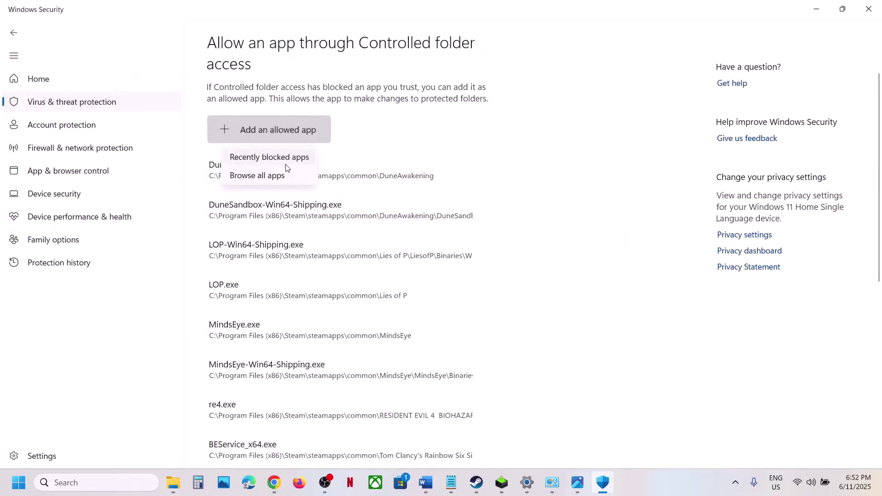
click(279, 176)
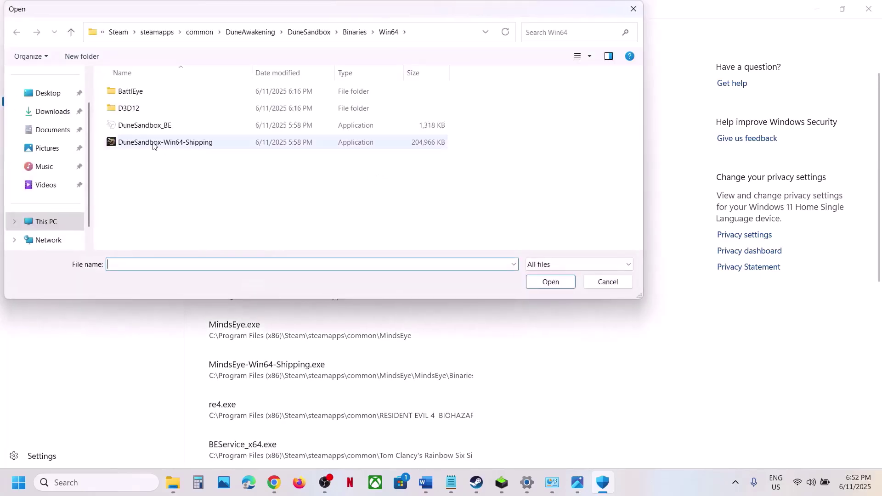
click(142, 129)
click(555, 283)
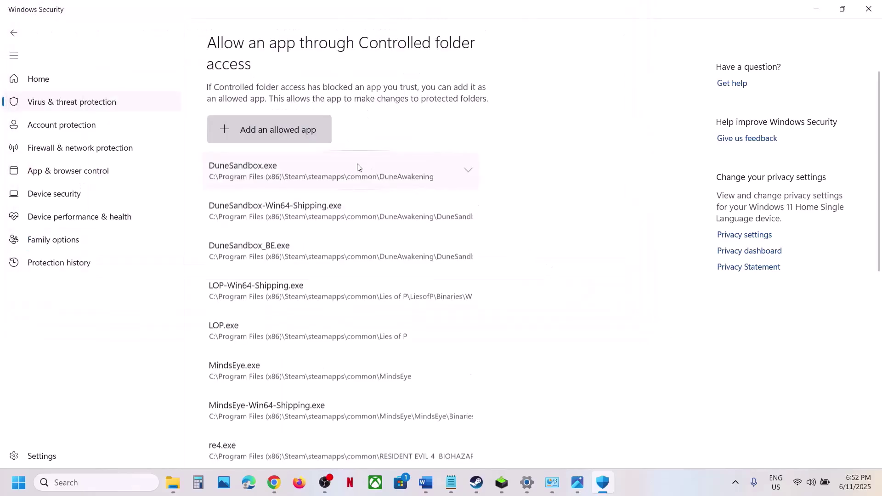
- Add BEService_x64 from the Win64\BattlEye folder to the apps allowed through Controlled folder access
click(294, 131)
click(271, 177)
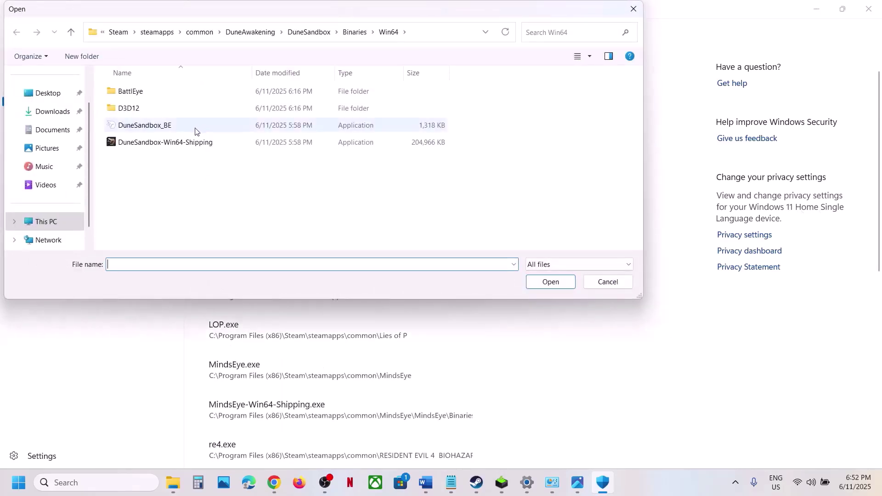
double_click(131, 91)
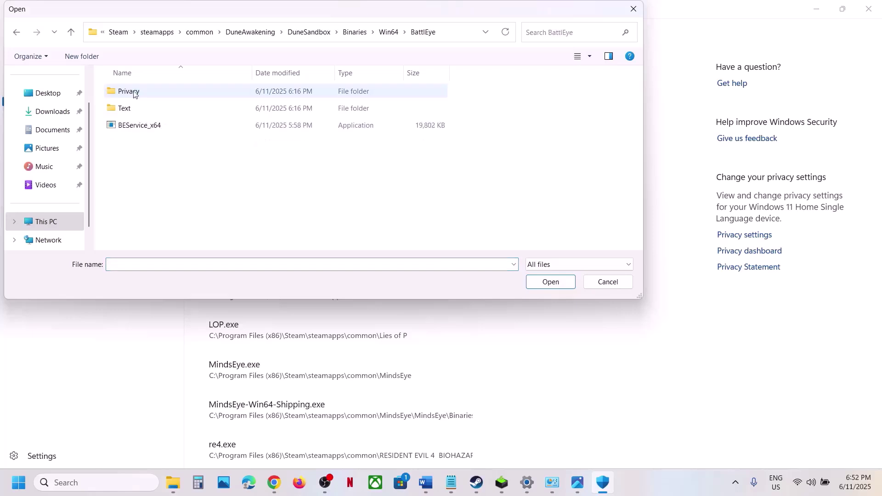
click(143, 125)
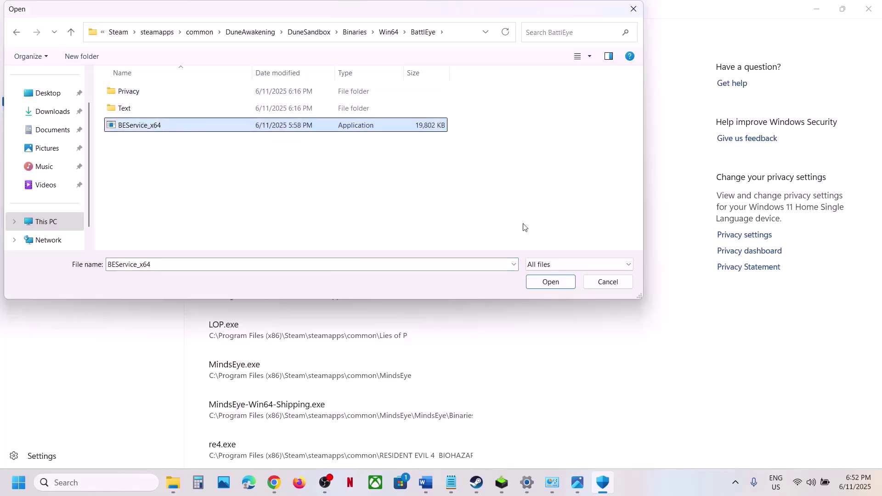
click(546, 285)
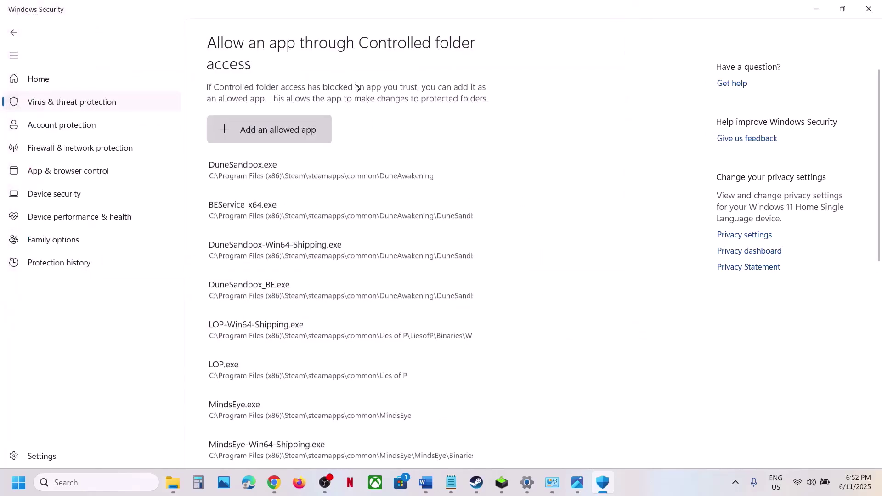
- Add the DuneSandbox application from the DuneAwakening folder to the Controlled folder access allowed apps once more
click(280, 130)
click(266, 171)
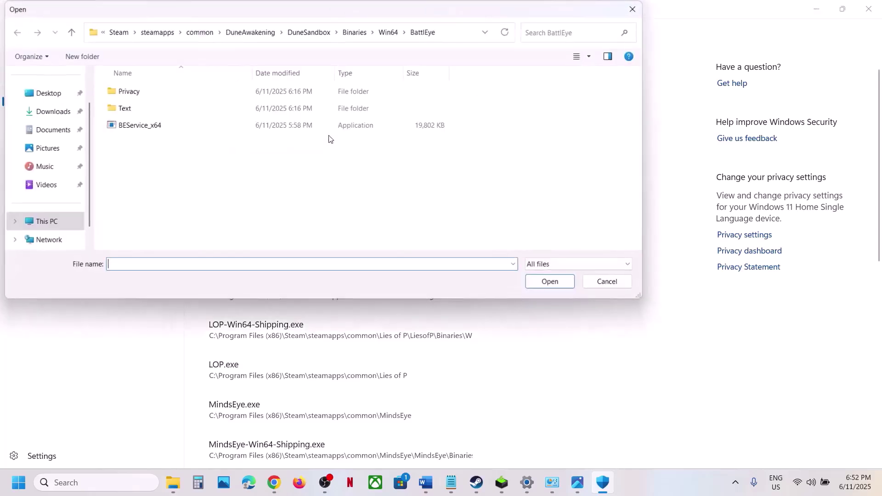
click(71, 32)
click(71, 32)
click(125, 92)
double_click(124, 92)
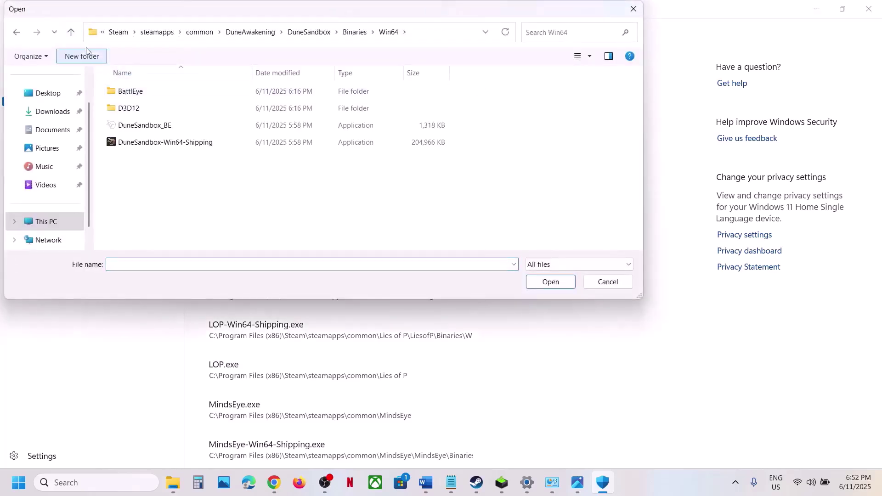
click(72, 32)
click(72, 32)
click(71, 32)
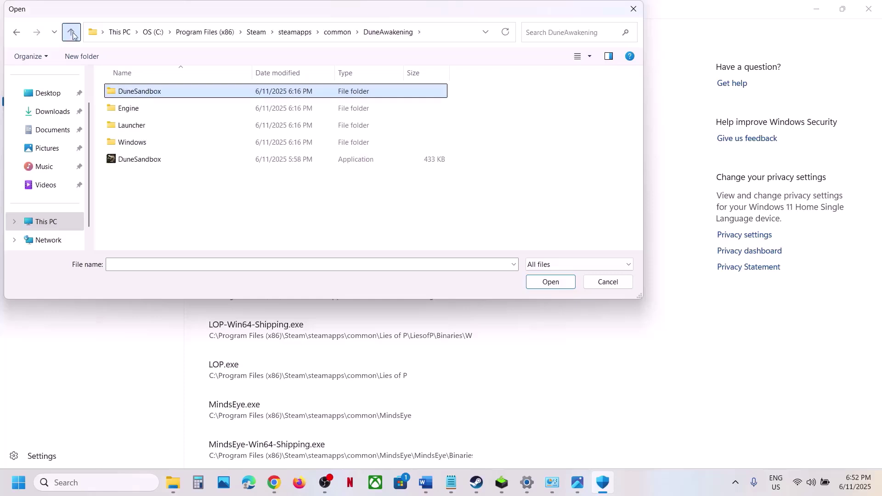
click(129, 164)
click(551, 282)
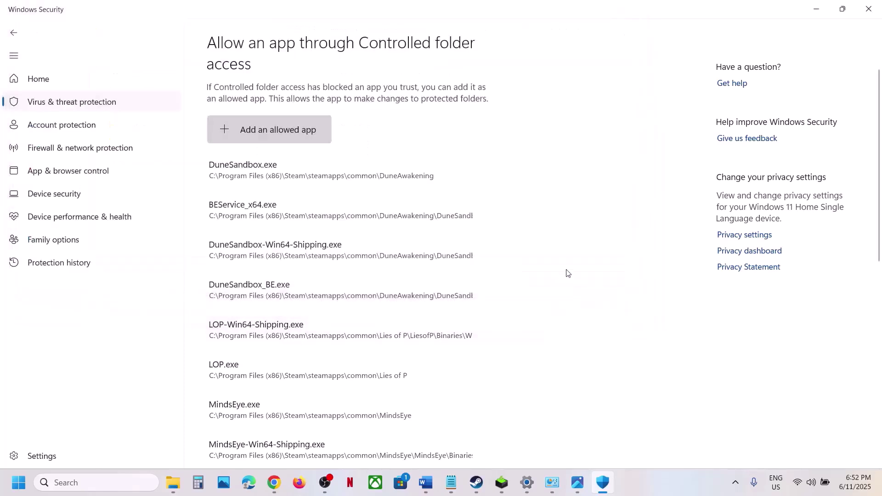
- Open the Windows Defender Firewall allowed apps list through Control Panel and enable changes to its settings
click(98, 484)
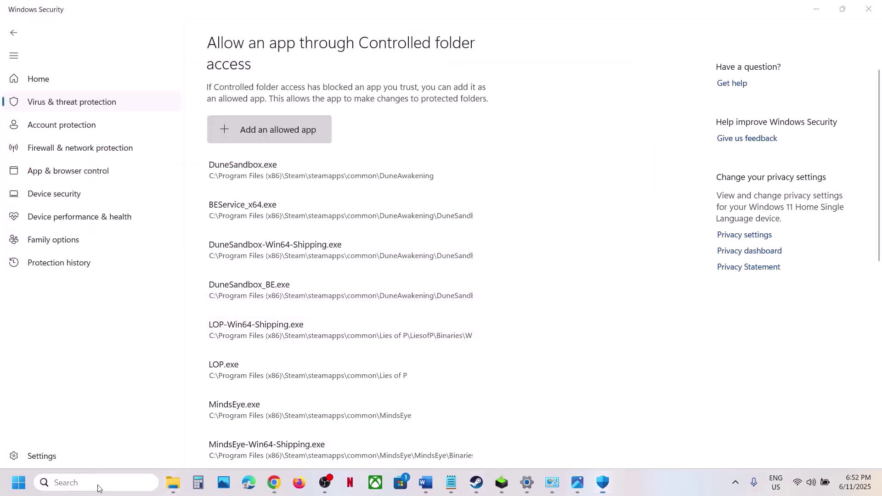
text(control)
key(Return)
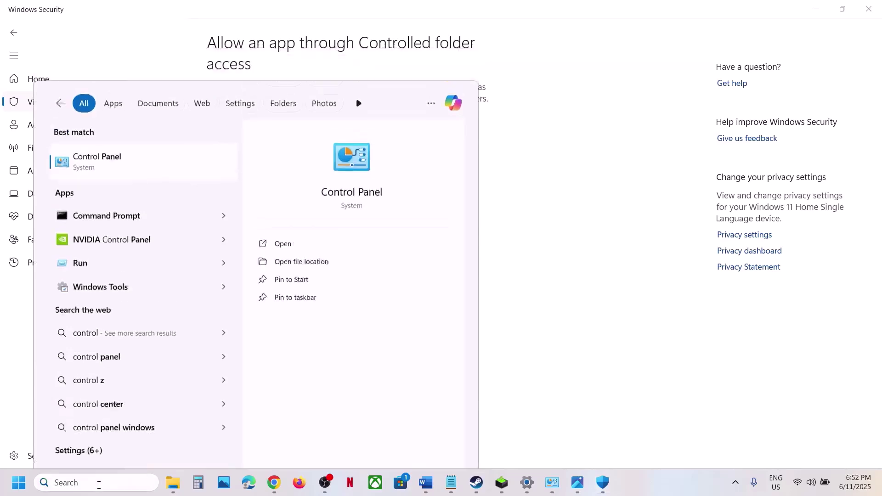
click(338, 93)
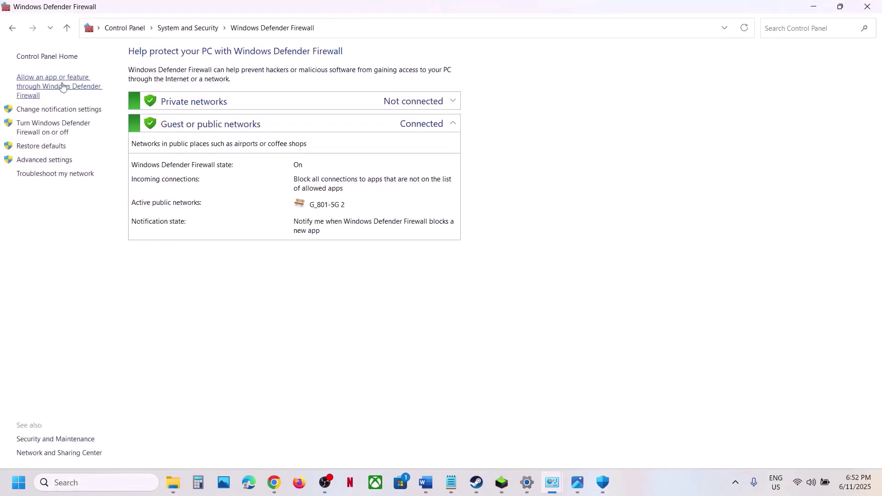
click(43, 87)
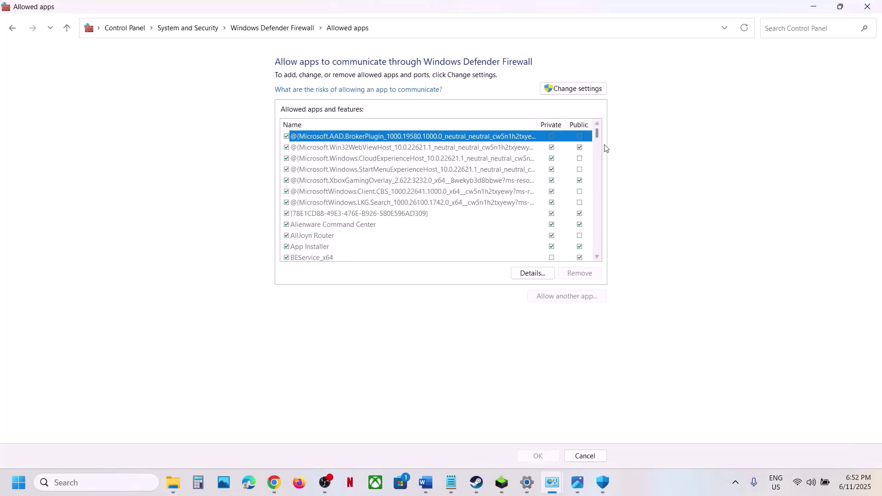
click(577, 90)
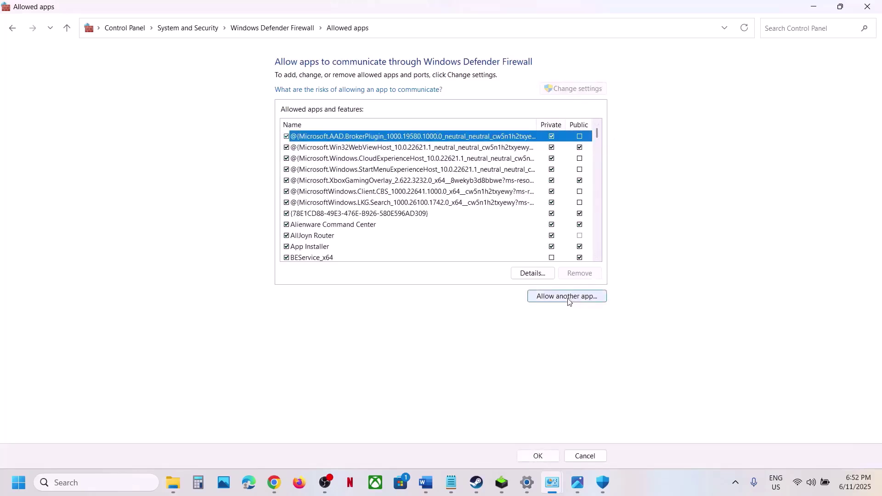
- Add the DuneSandbox application from the steamapps\common\DuneAwakening folder to the firewall's allowed apps
click(568, 298)
click(519, 296)
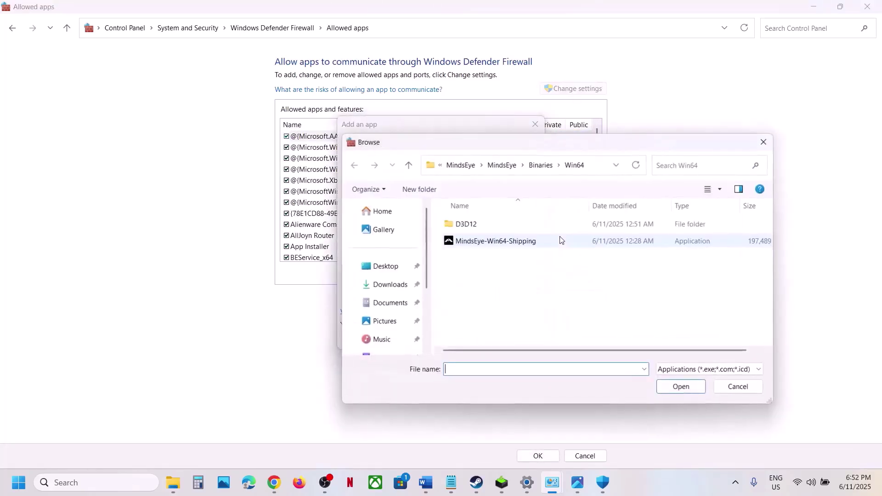
click(463, 165)
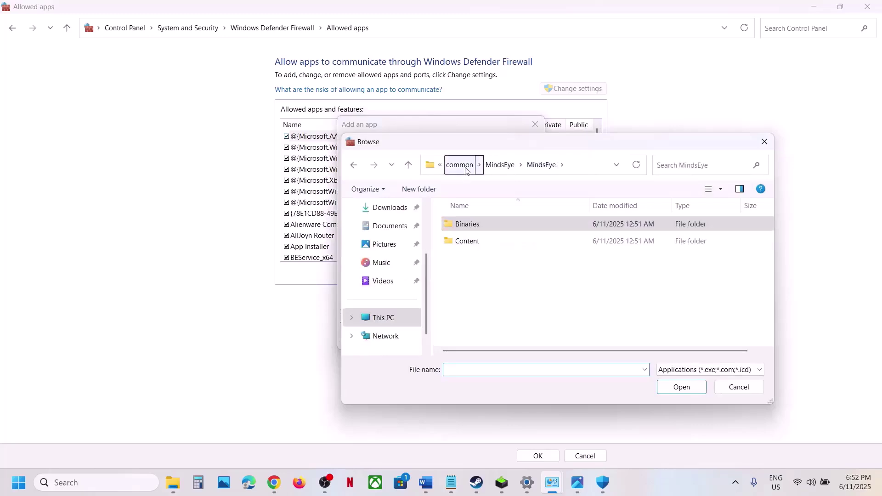
click(459, 165)
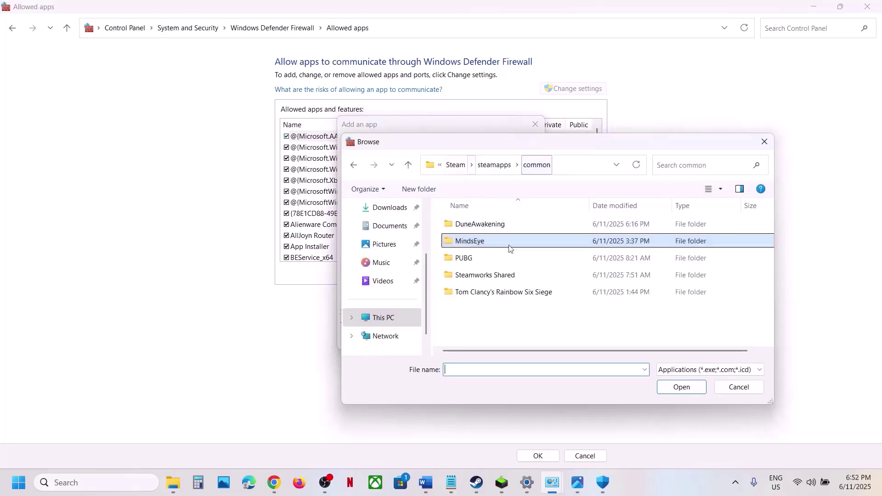
double_click(478, 225)
click(510, 290)
click(685, 387)
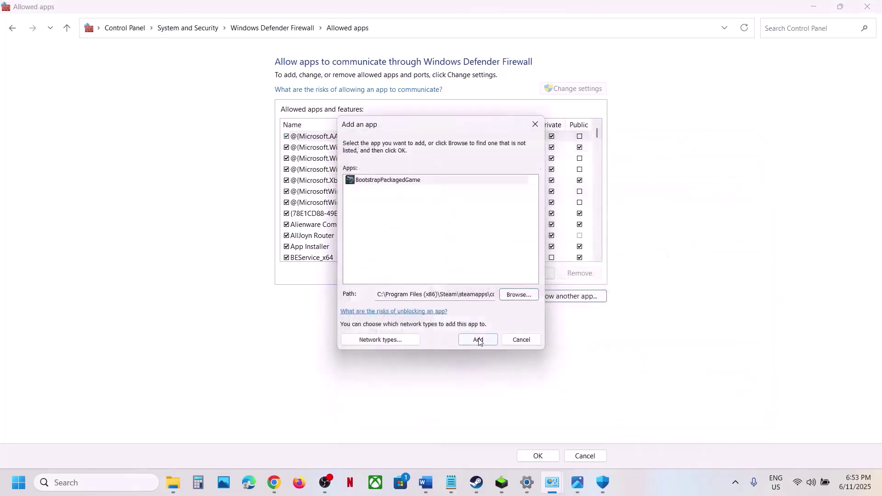
click(464, 340)
- Add DuneSandbox-Win64-Shipping from DuneSandbox\Binaries\Win64 to the firewall's allowed apps
click(546, 299)
click(519, 295)
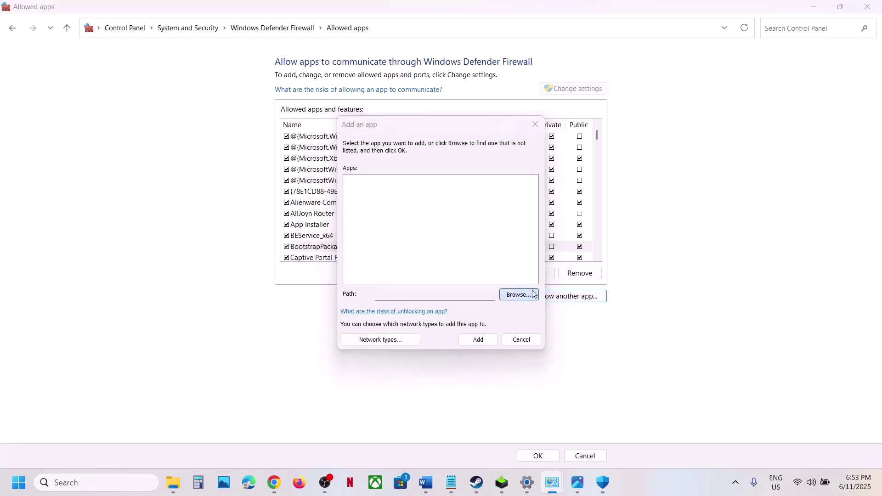
double_click(481, 227)
double_click(489, 229)
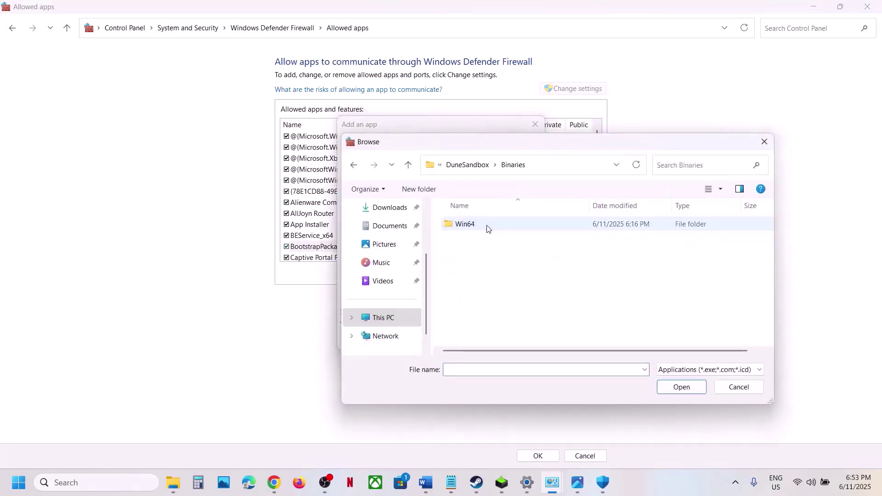
double_click(487, 225)
click(489, 275)
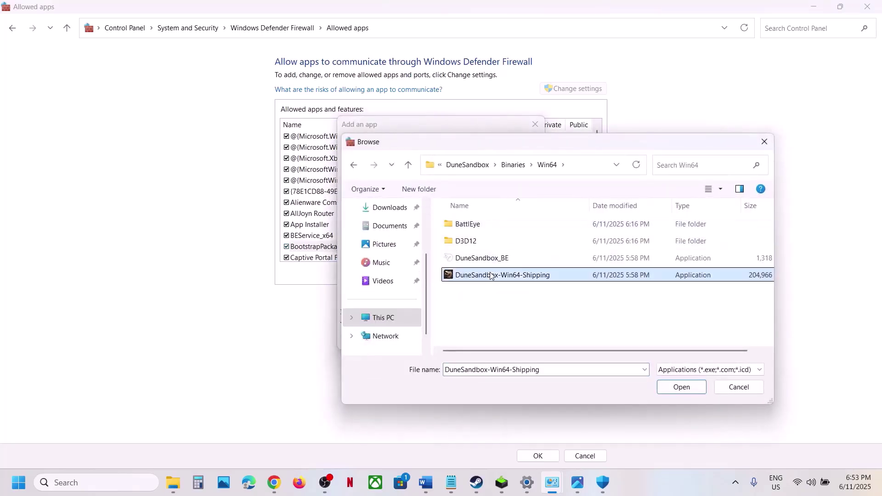
click(680, 388)
click(478, 340)
- Add DuneSandbox_BE from the Win64 folder to the firewall's allowed apps
click(526, 282)
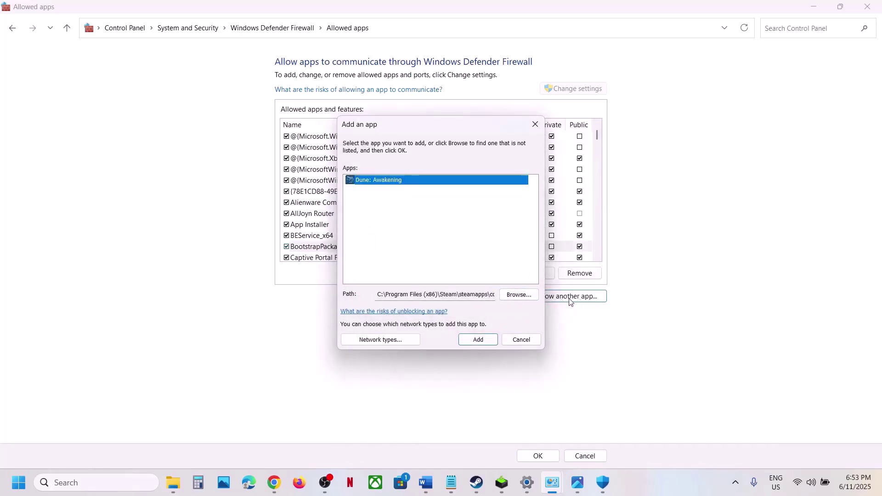
click(529, 297)
click(479, 255)
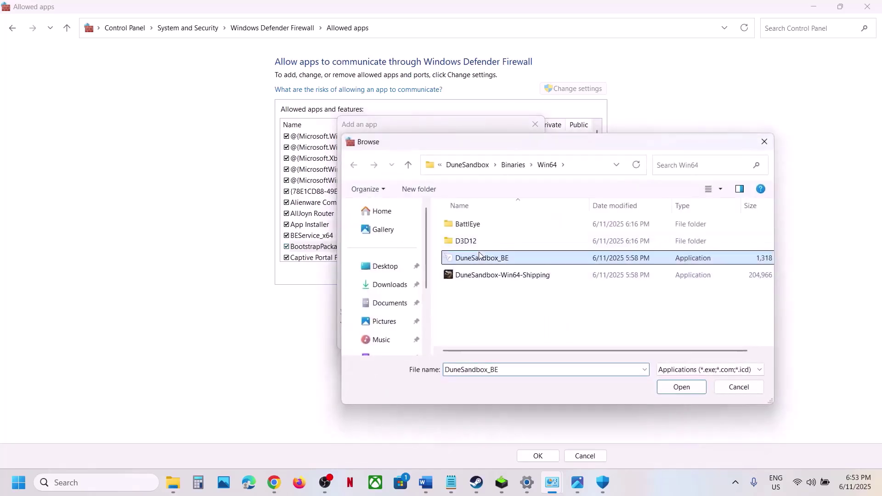
click(687, 388)
click(478, 340)
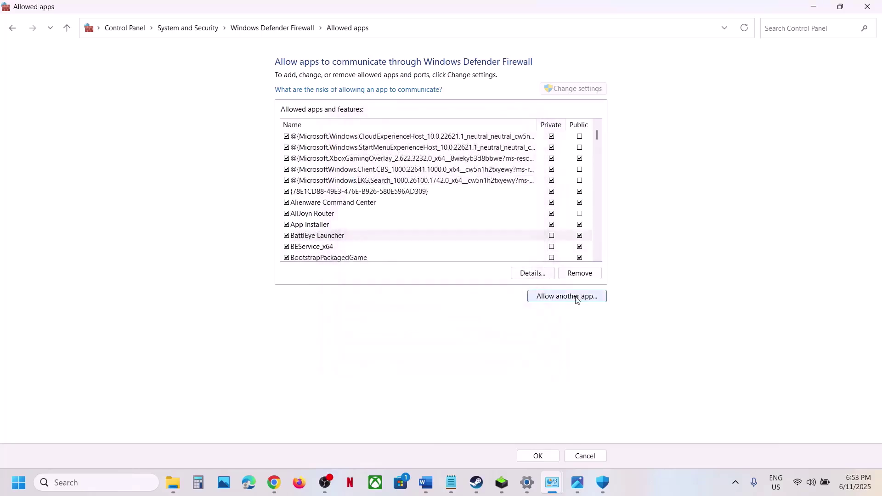
- Add BEService_x64 from the Win64\BattlEye folder to the firewall's allowed apps
click(577, 298)
click(520, 296)
click(504, 260)
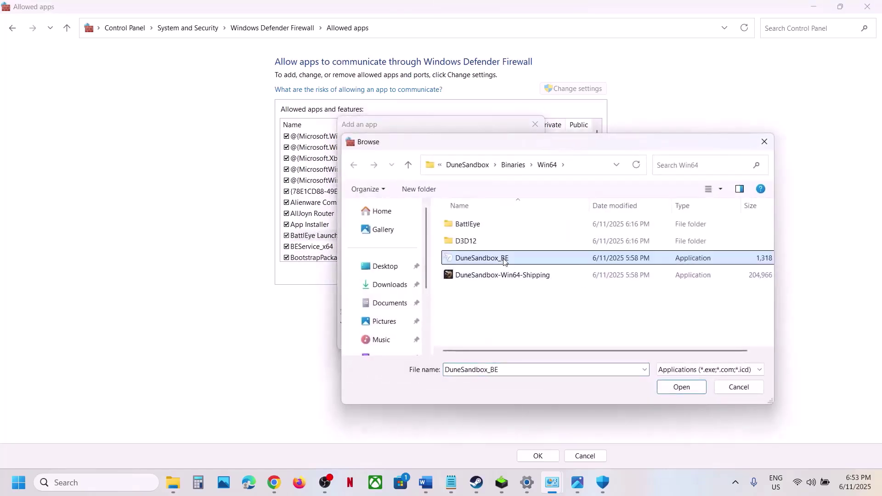
double_click(473, 224)
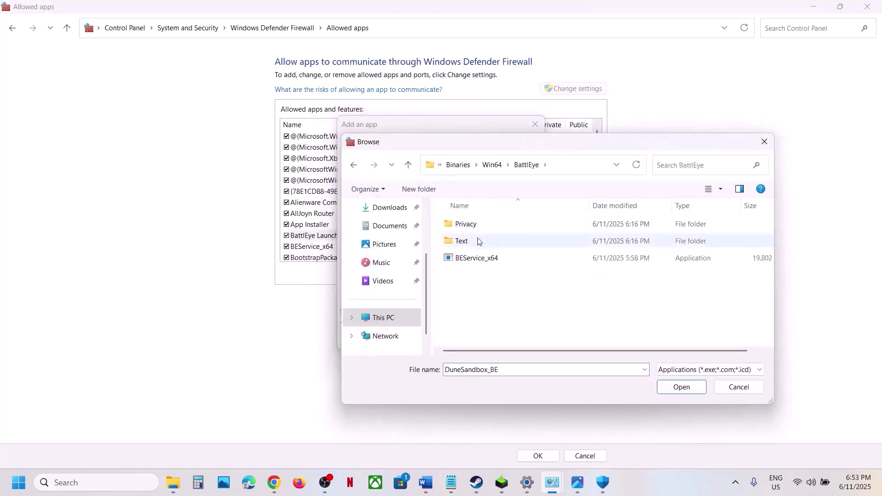
click(473, 260)
click(699, 388)
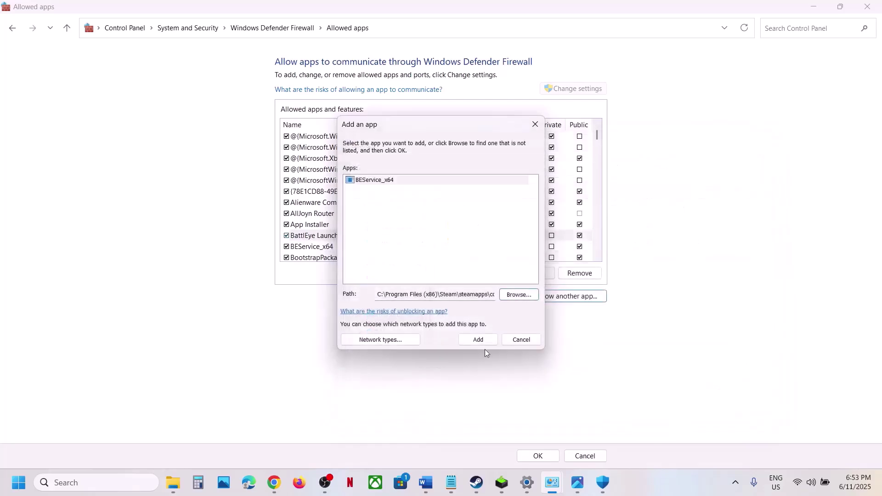
click(480, 340)
- Close the firewall's allowed apps, Windows Security and Settings windows
click(868, 10)
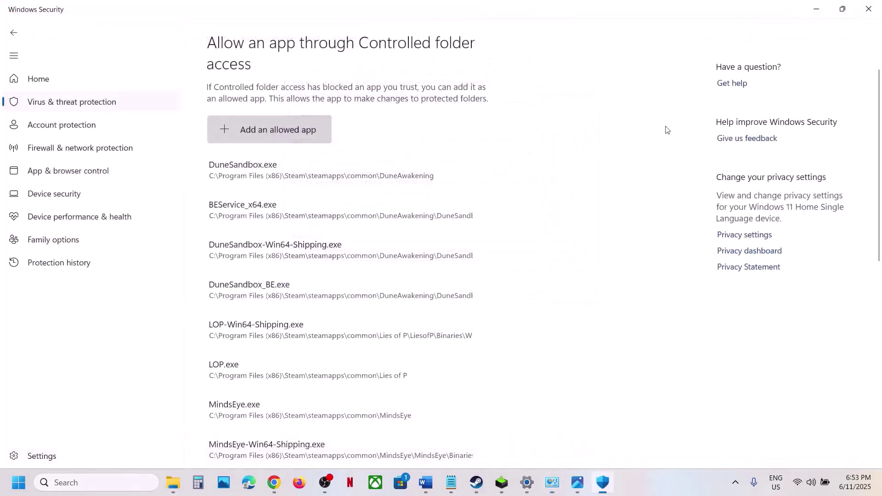
click(868, 8)
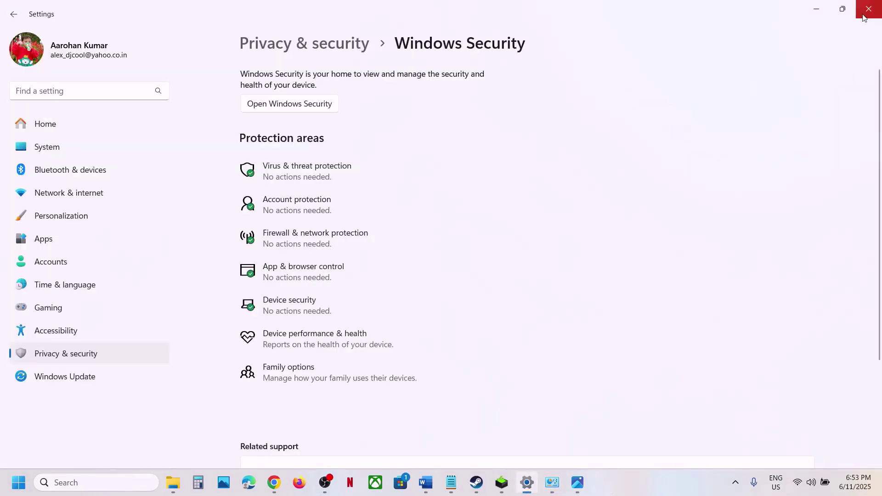
click(869, 10)
- Switch to the Word troubleshooting notes and highlight "Reset game settings" in Step 12
click(426, 482)
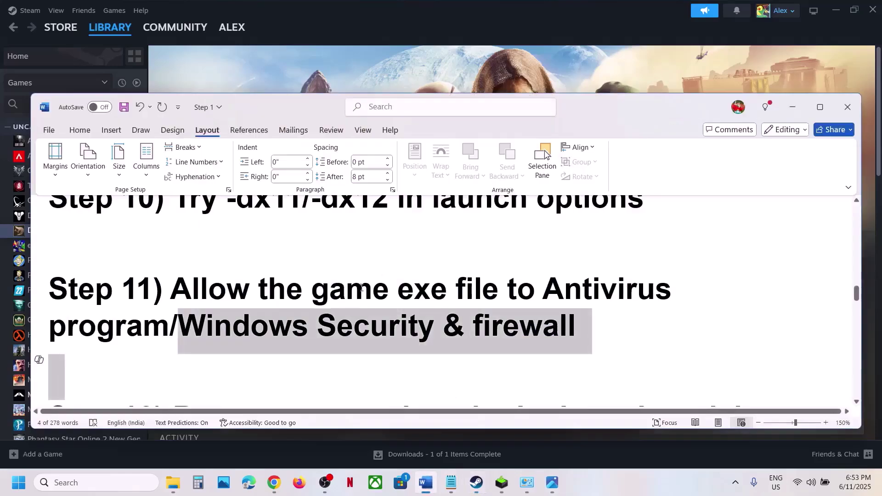
scroll(362, 305, down, 5)
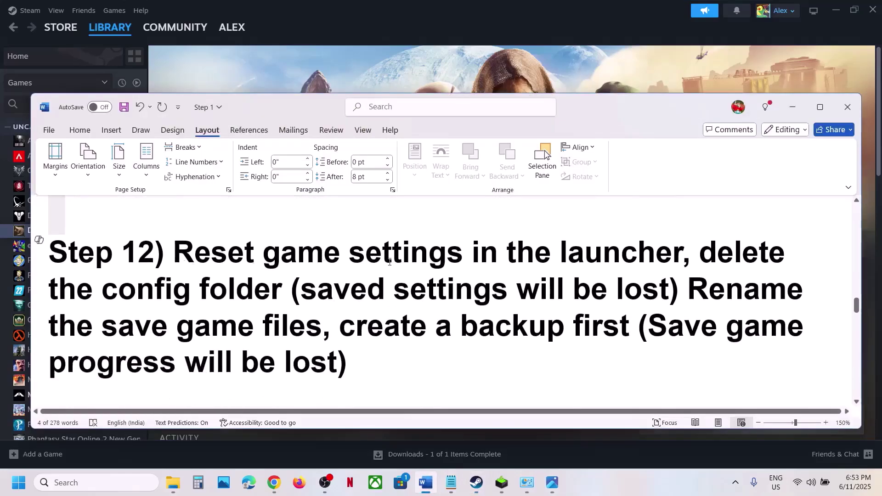
drag(174, 252, 462, 253)
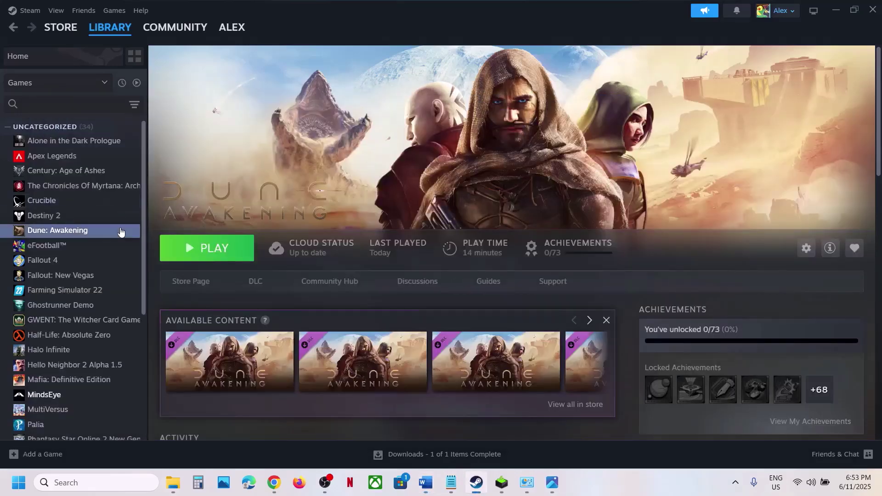
- Launch Dune: Awakening from Steam, show the Reset Game Settings option in the Funcom Launcher, and close the launcher
click(185, 253)
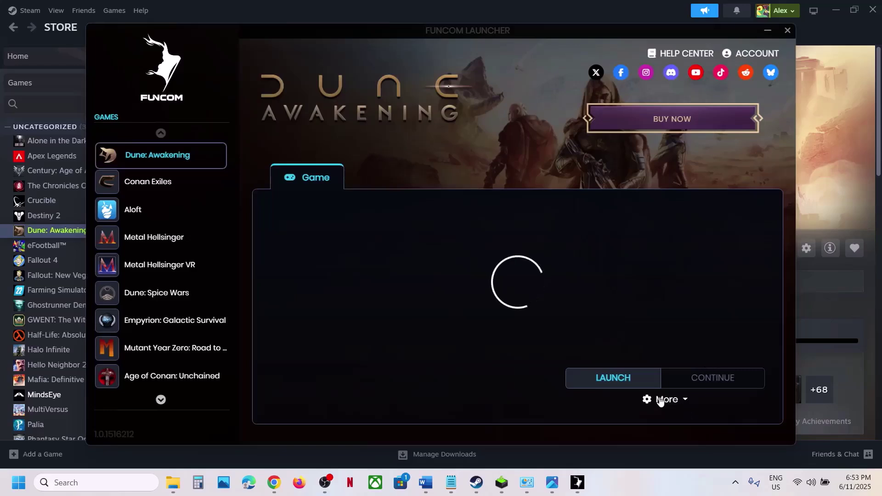
click(670, 405)
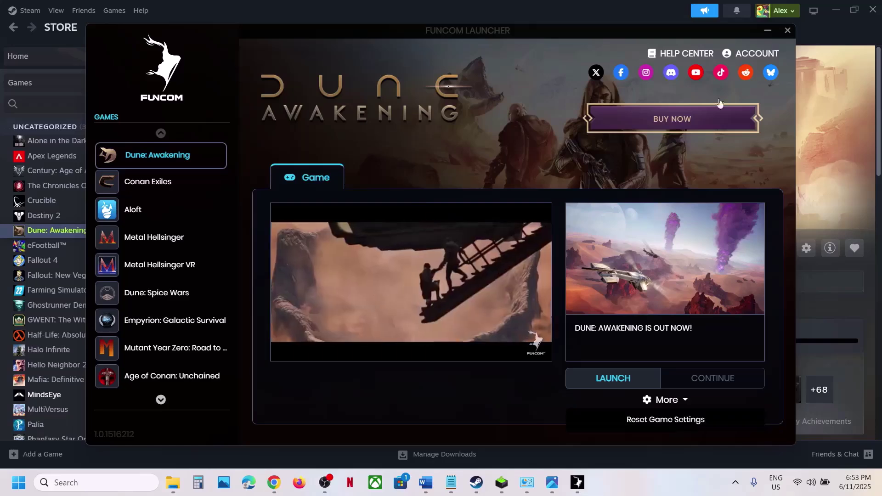
click(787, 30)
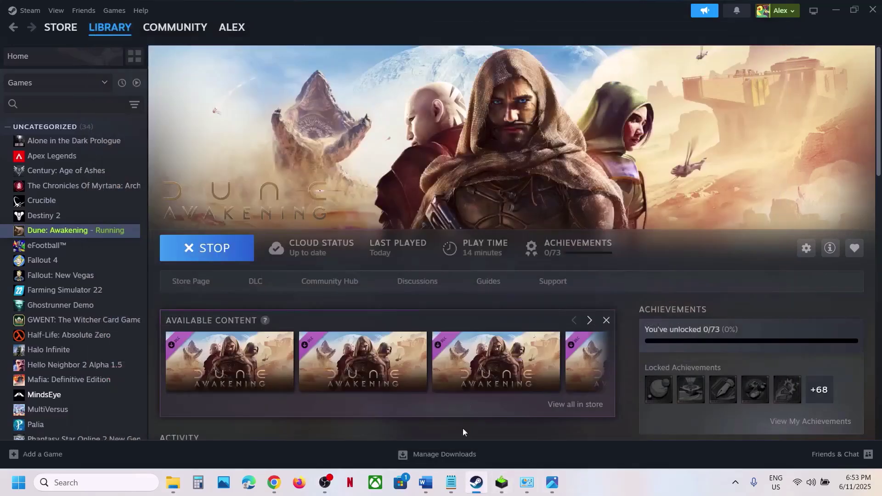
- Return to the Word notes and highlight Step 12's phrases on renaming save game files, losing progress and creating a backup first
click(427, 483)
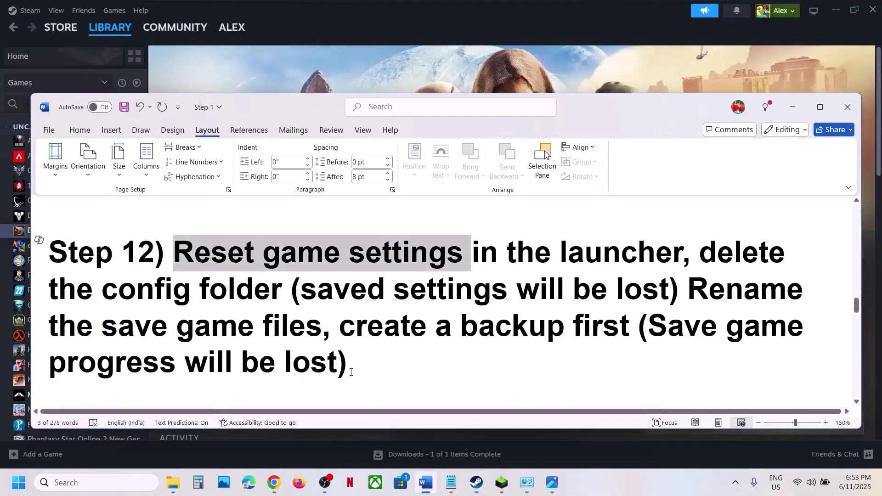
scroll(250, 309, down, 1)
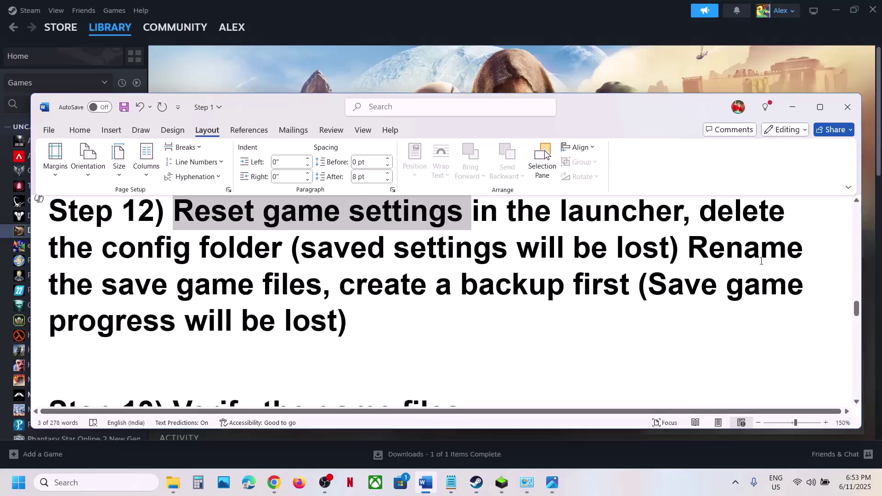
drag(691, 247, 324, 271)
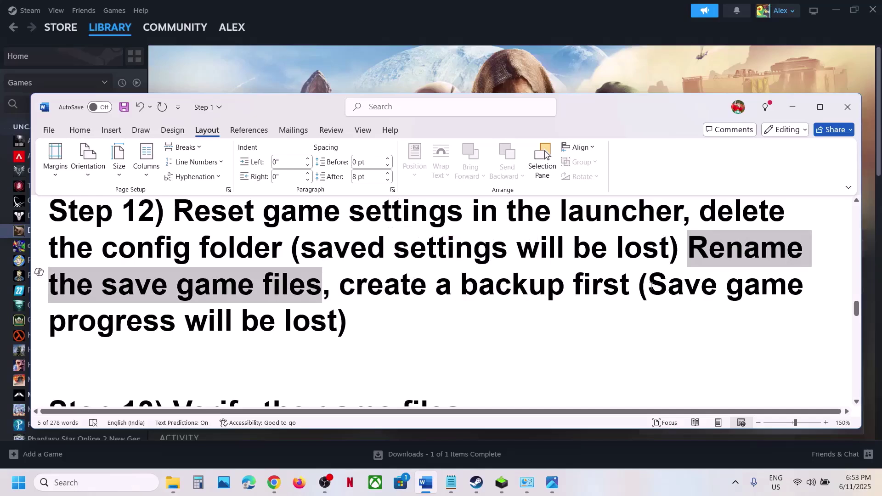
drag(651, 284, 320, 311)
click(603, 304)
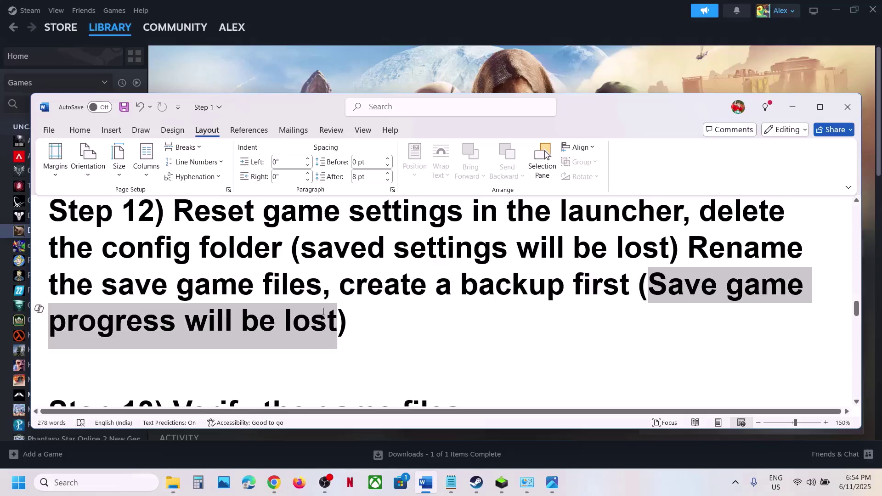
drag(381, 292, 637, 289)
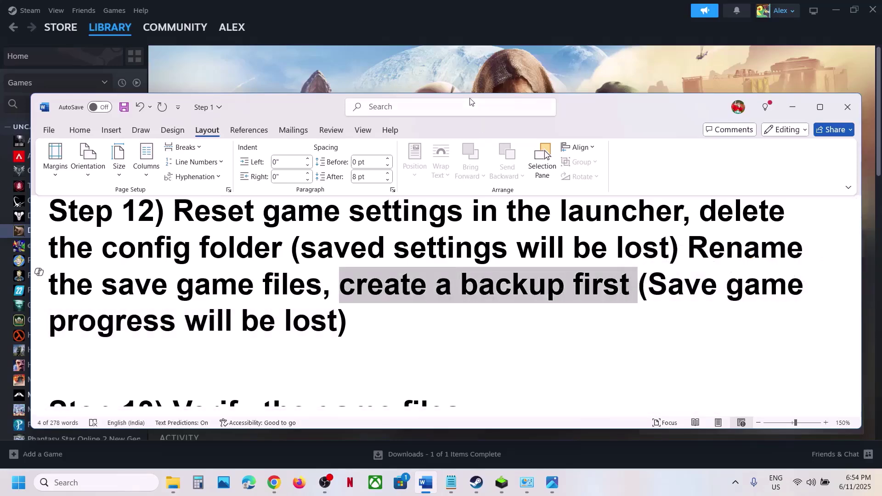
- Switch to the open File Explorer window and go to the Test user folder in C:\Users
click(467, 79)
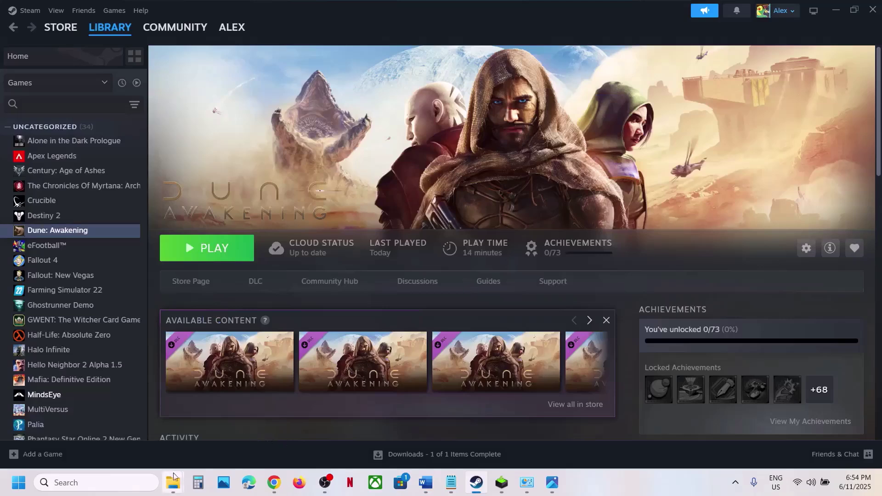
mouse_move(173, 482)
click(325, 415)
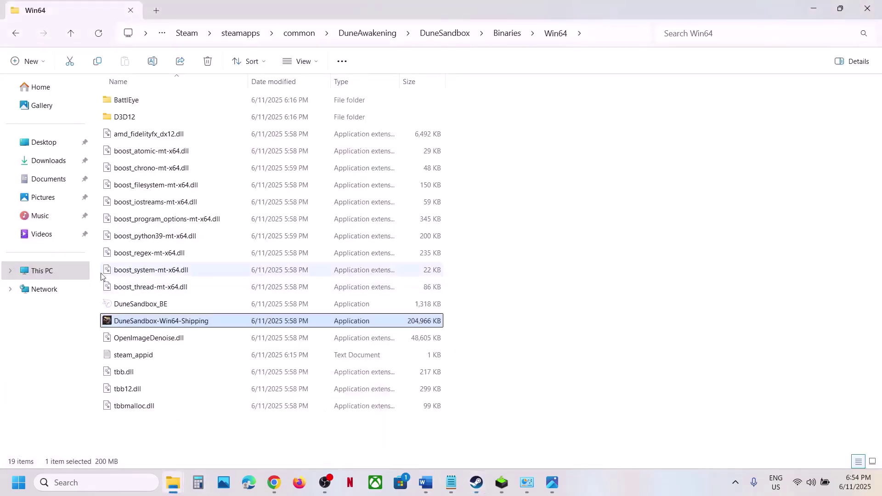
click(84, 271)
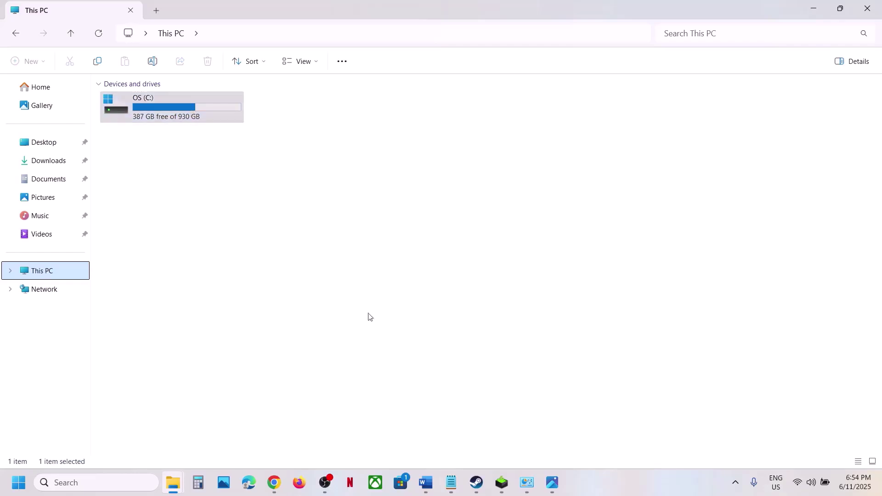
click(593, 490)
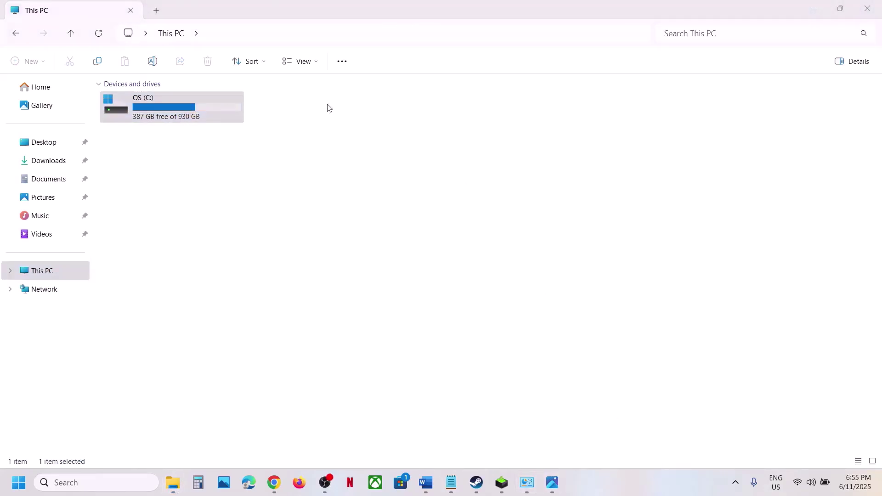
double_click(216, 107)
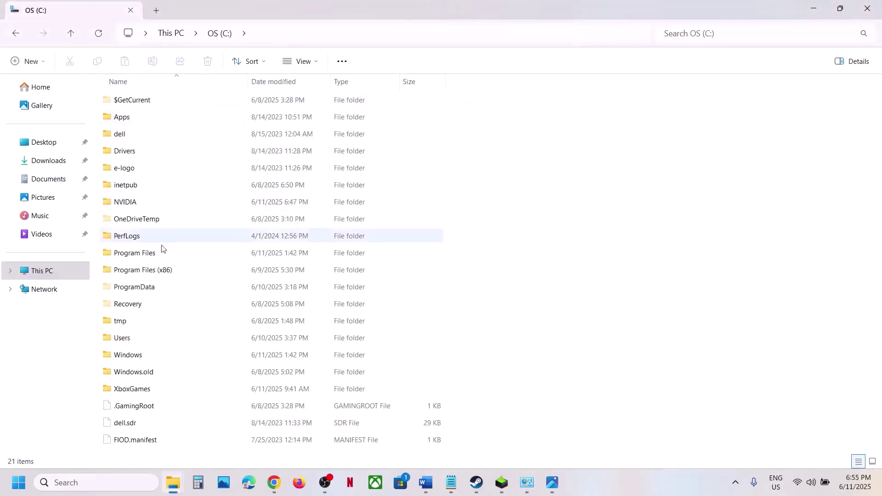
double_click(136, 343)
double_click(134, 98)
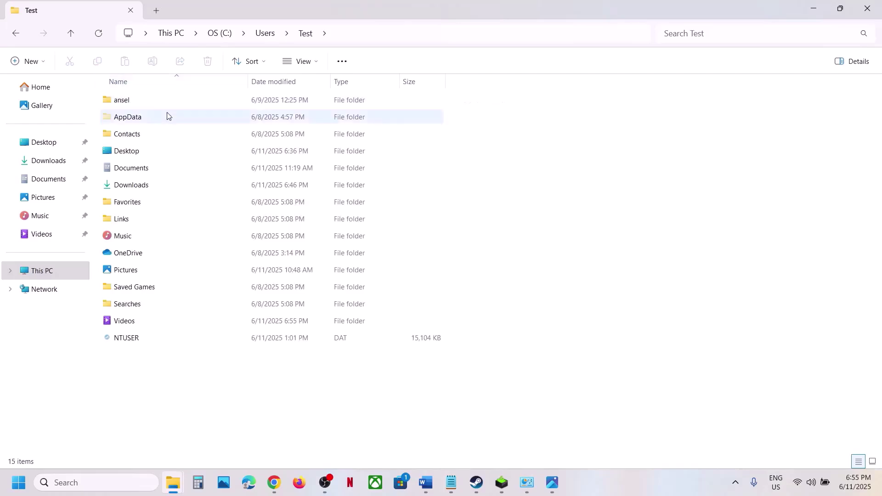
- Show the View option for hidden items and open the AppData folder
click(146, 120)
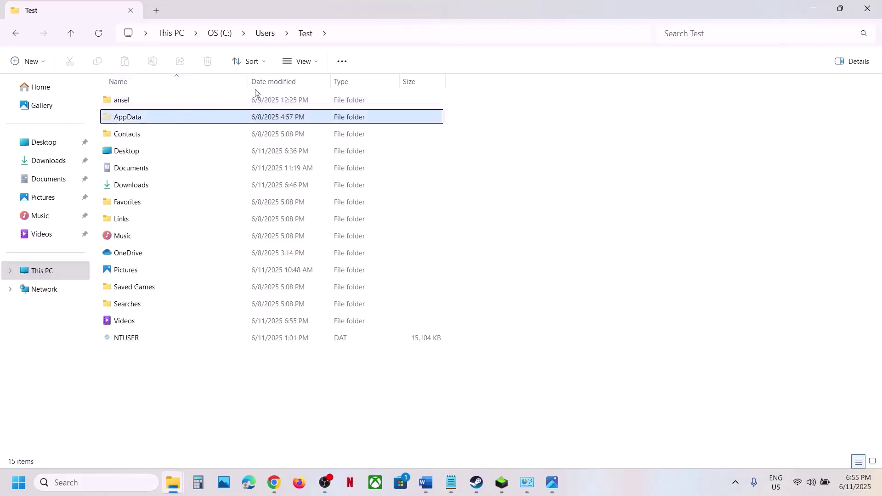
click(317, 64)
mouse_move(309, 279)
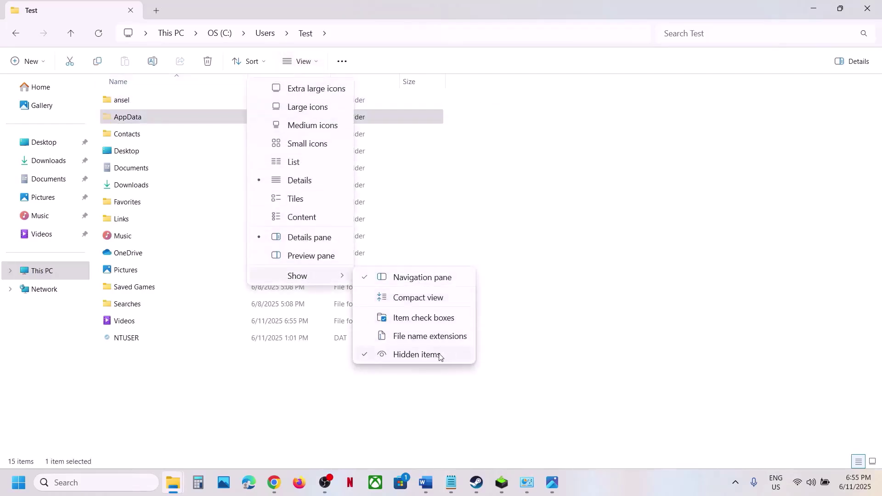
click(157, 118)
double_click(157, 120)
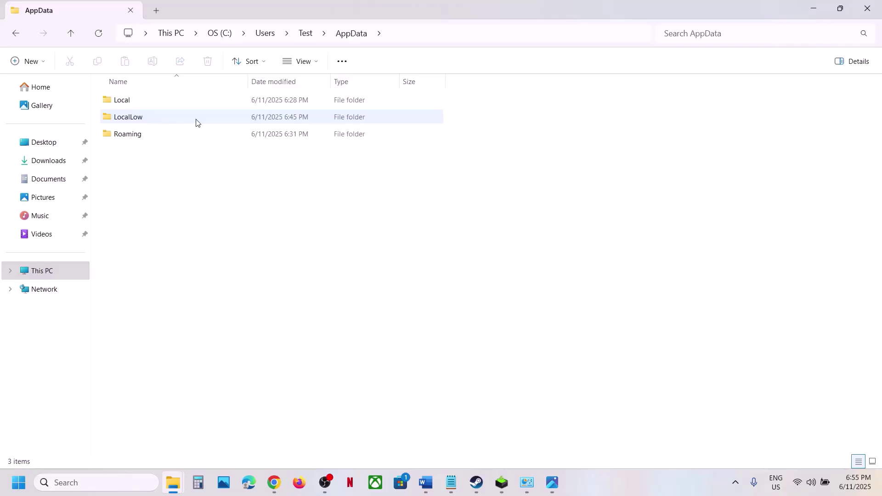
- Go through Local and DuneSandbox to the Saved folder and select the Config folder
click(144, 107)
double_click(145, 106)
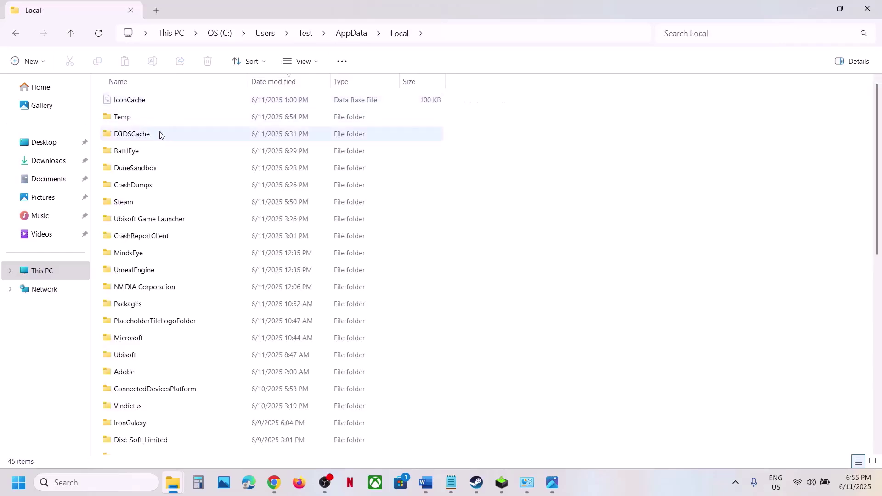
click(148, 171)
double_click(145, 171)
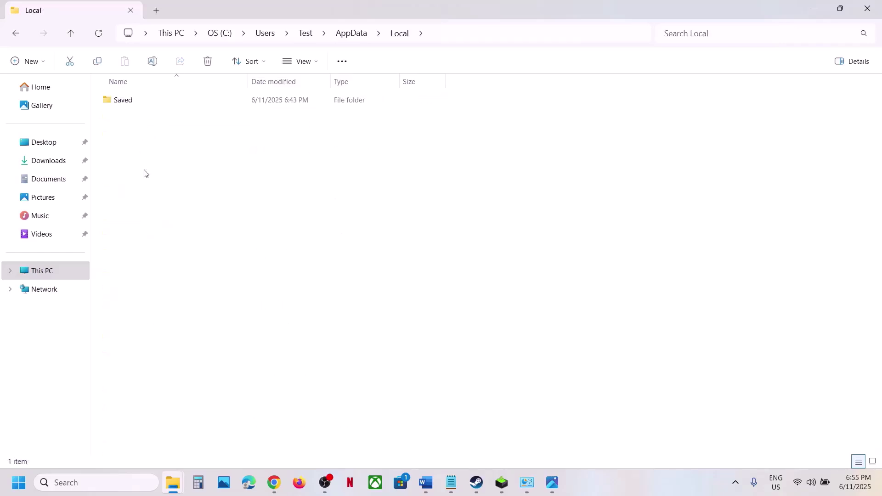
double_click(141, 106)
click(147, 136)
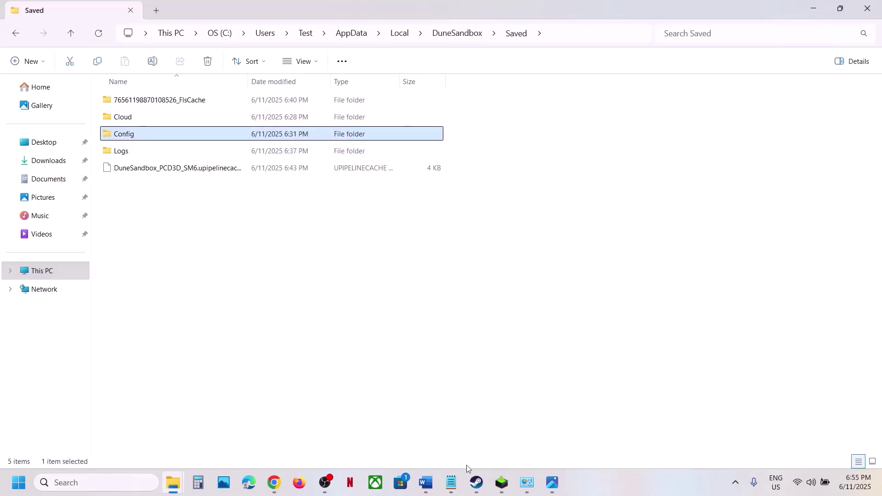
- Highlight Step 12's phrases on the config folder and losing saved settings in the Word notes, and minimize Word
click(426, 486)
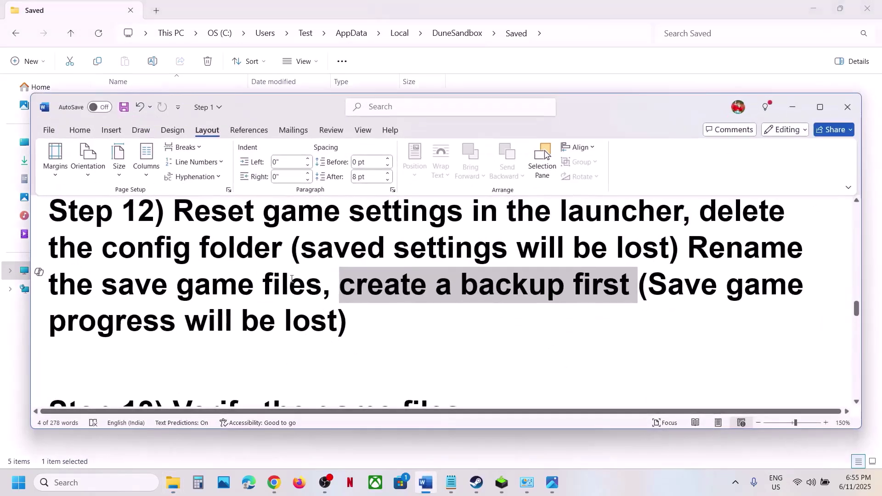
scroll(112, 277, up, 1)
drag(112, 278, 386, 289)
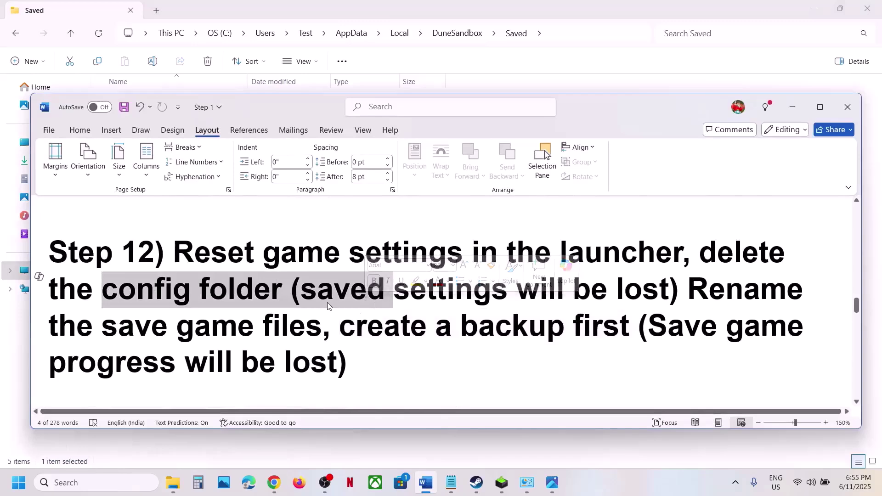
drag(302, 289, 670, 289)
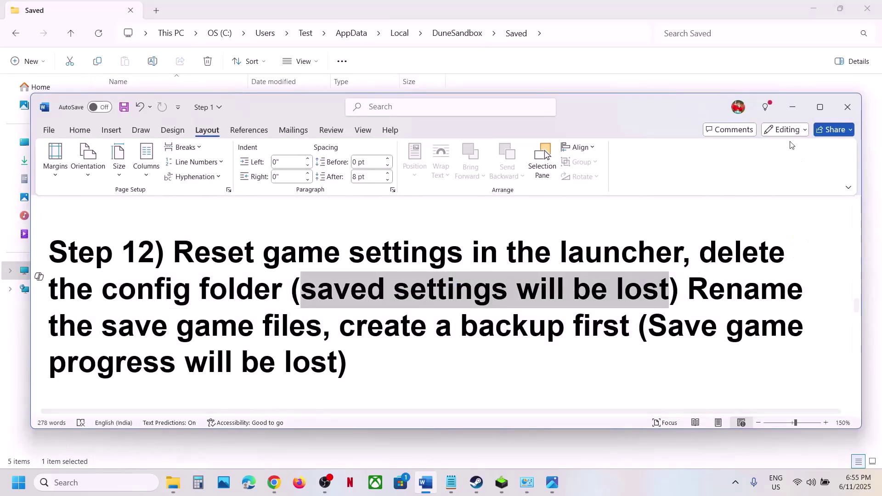
click(792, 107)
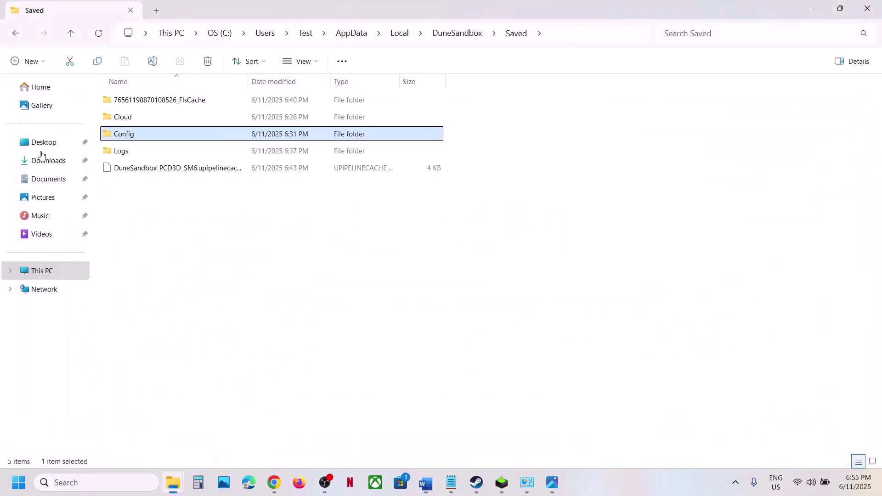
- Show the available file actions for the Config folder, including Delete, without applying one, and check Steam briefly
right_click(144, 136)
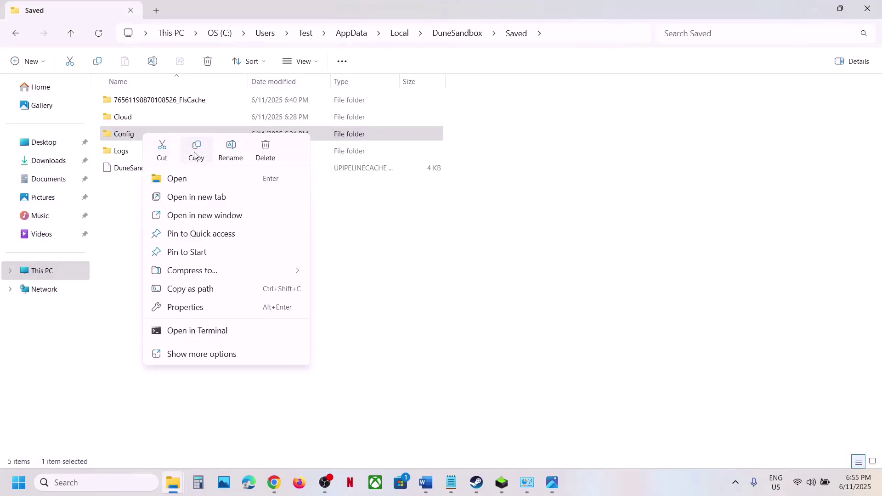
click(125, 133)
right_click(130, 134)
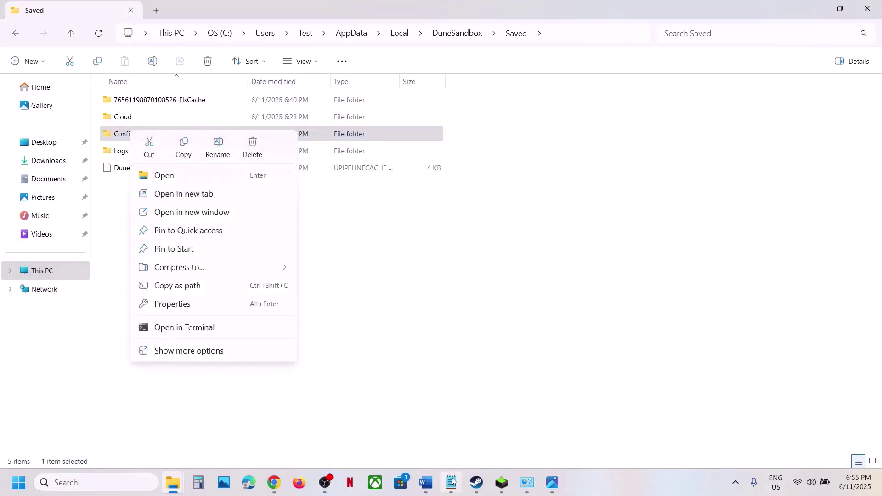
click(475, 484)
click(475, 484)
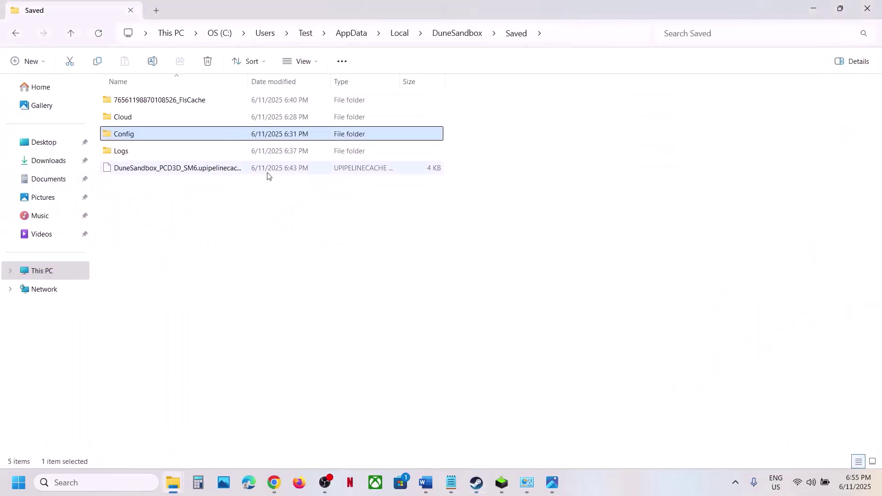
- Return to AppData\Local, show its full path, and select the DuneSandbox folder
click(71, 37)
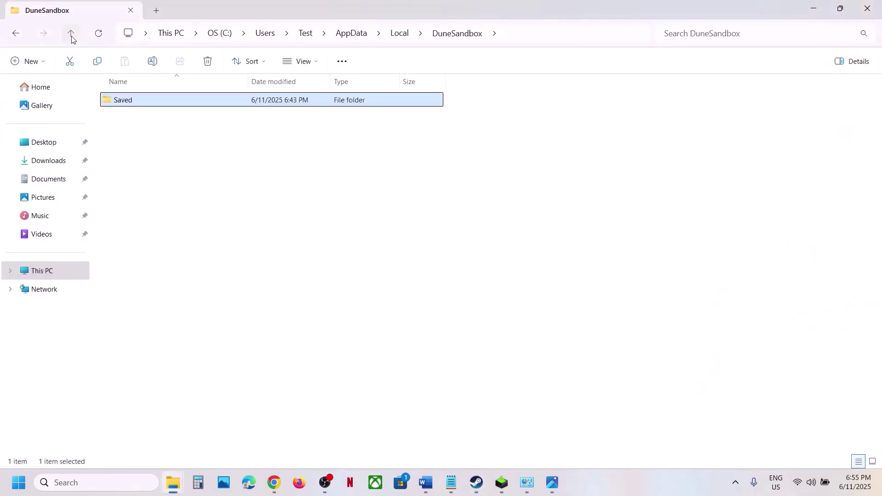
click(71, 37)
click(480, 38)
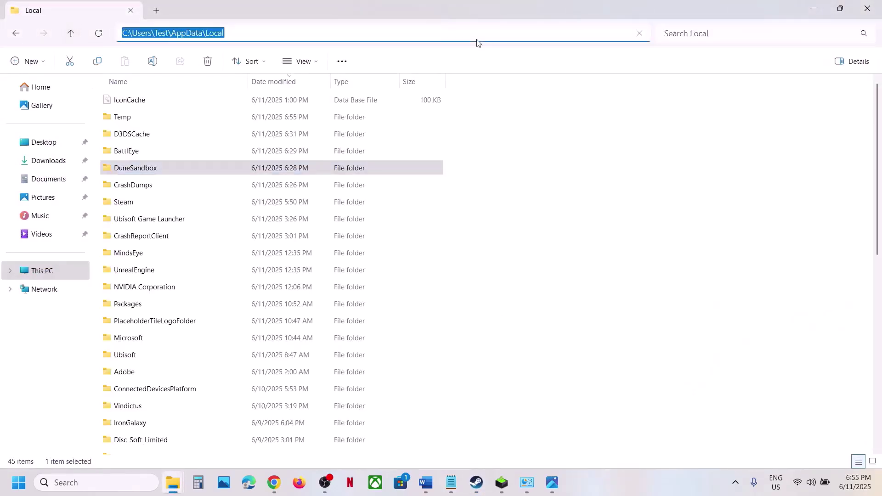
click(142, 173)
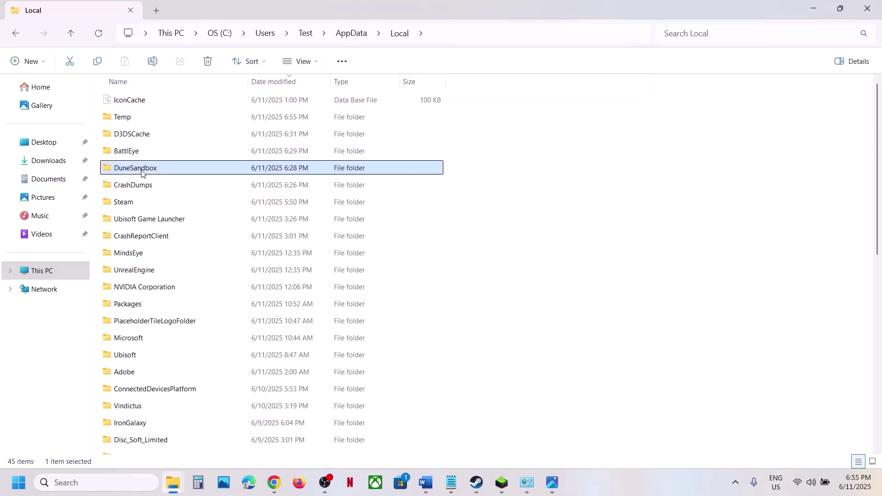
- Rename the DuneSandbox folder as DuneSandbox.old
right_click(157, 174)
click(230, 189)
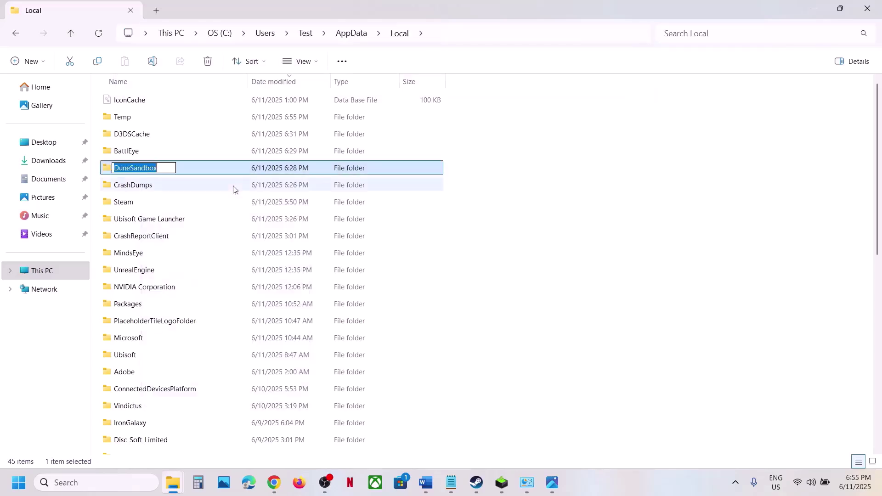
key(End)
text(.o)
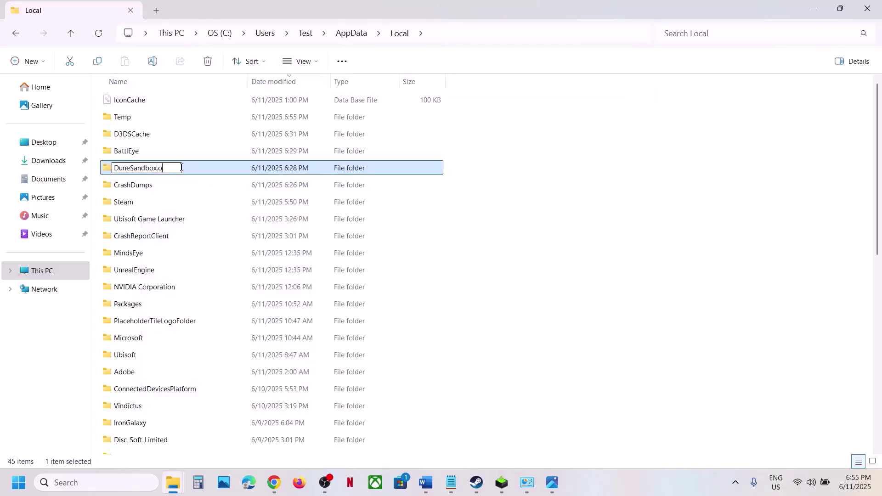
key(Return)
click(756, 354)
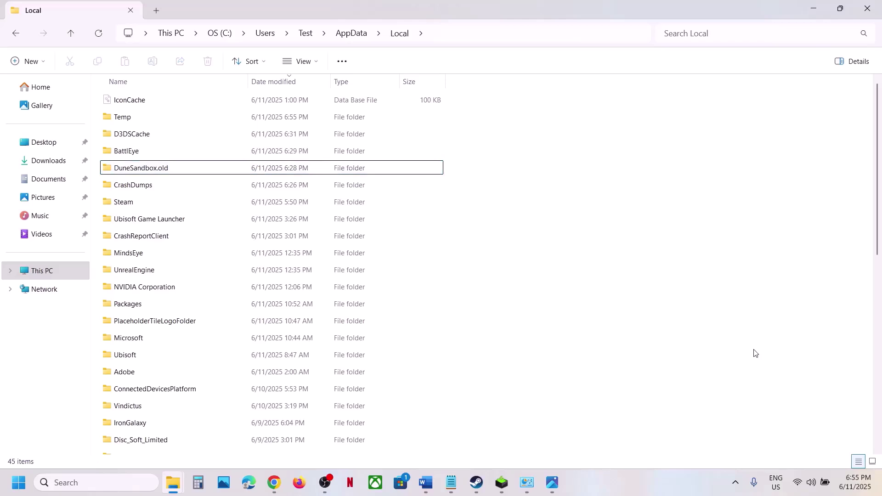
- Restore the DuneSandbox.old folder's original name, DuneSandbox
click(168, 169)
right_click(168, 169)
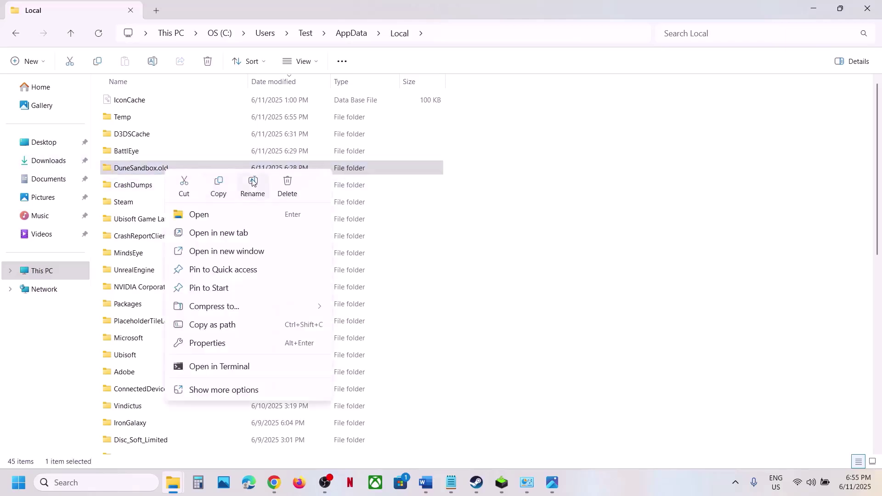
click(253, 183)
click(186, 169)
key(BackSpace)
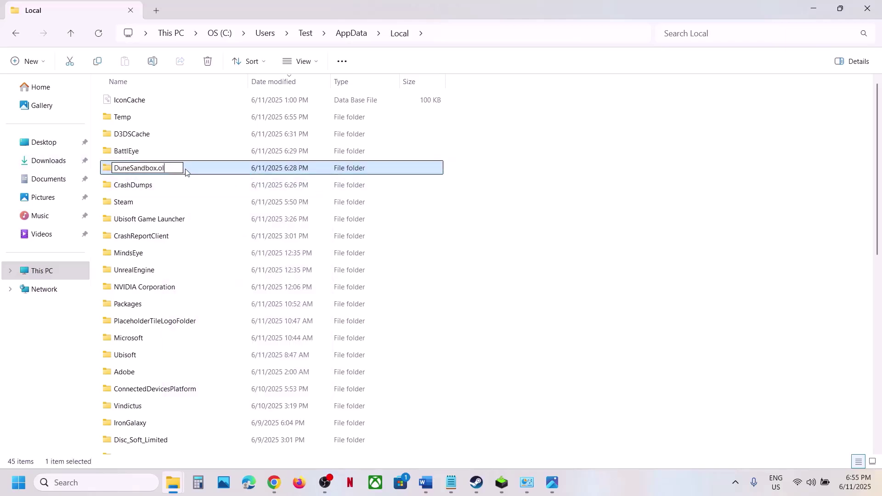
click(203, 184)
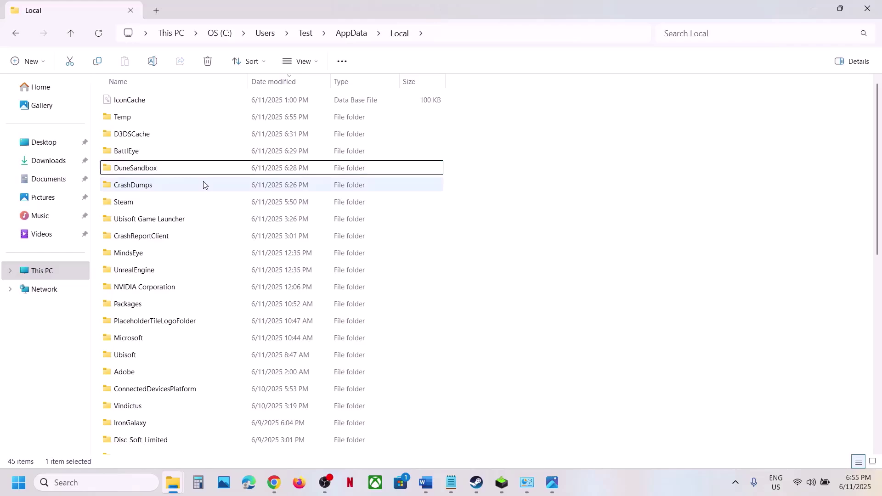
- Back up the DuneSandbox folder by copying it to the desktop, and move the copy to a clear area
right_click(169, 172)
click(152, 169)
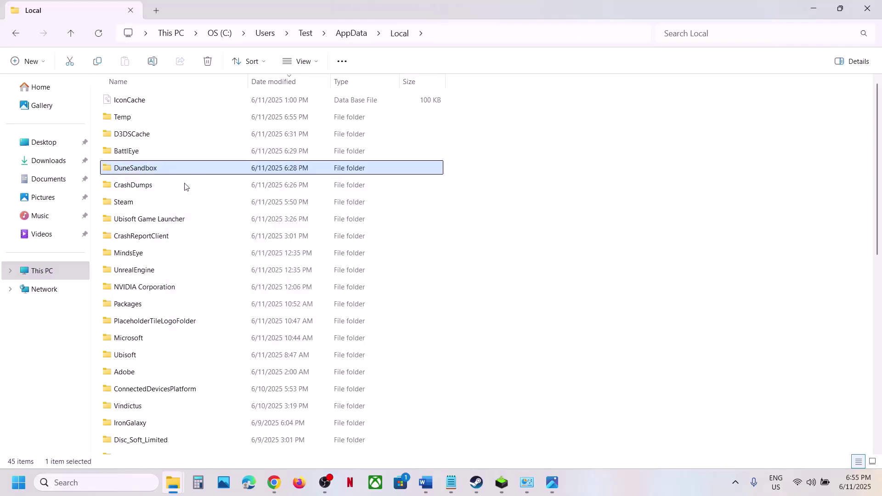
key(shift+F10)
click(205, 183)
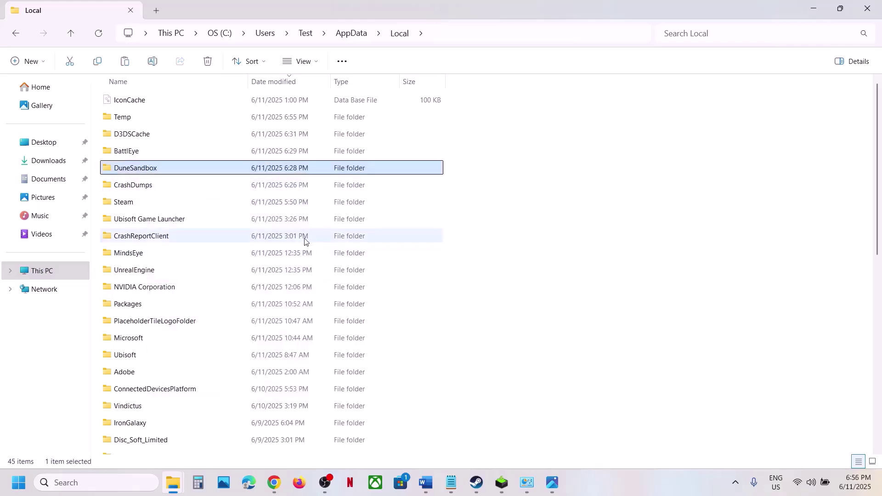
key(super+d)
key(ctrl+v)
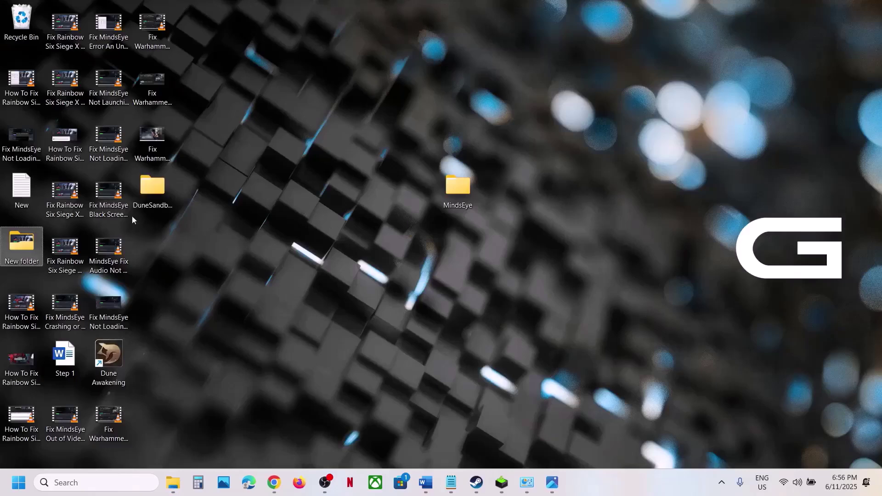
drag(160, 214, 294, 273)
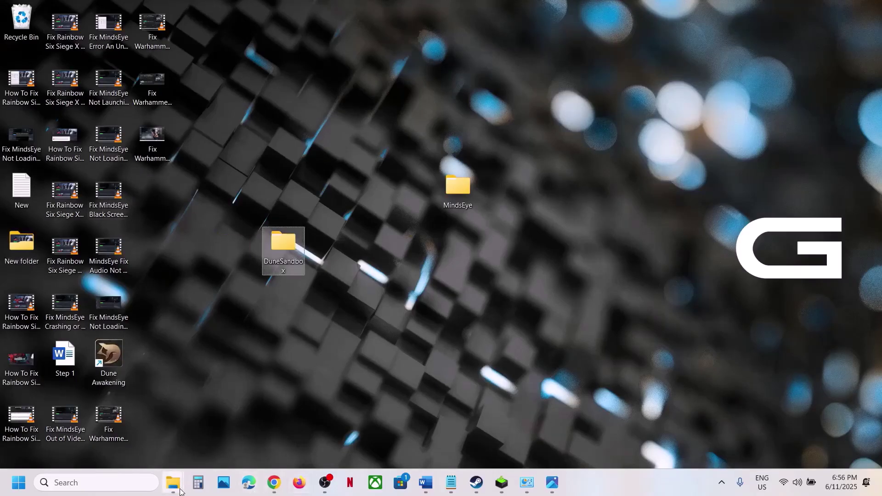
- Open the DuneSandbox folder's name for editing in AppData\Local, leave it, and switch to Steam
mouse_move(173, 483)
click(307, 423)
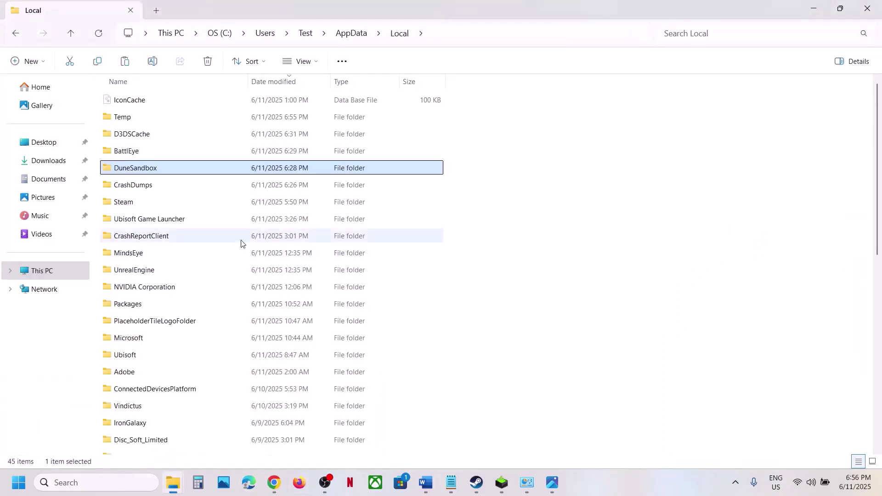
right_click(191, 174)
click(284, 185)
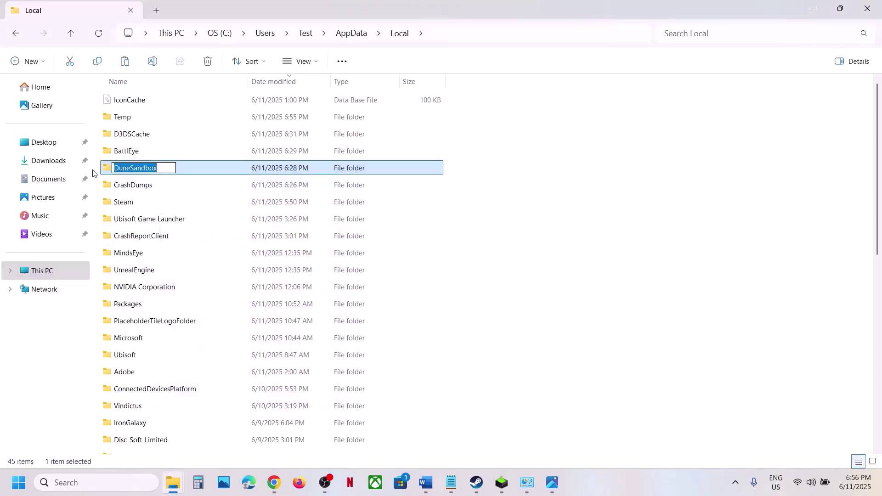
click(156, 168)
click(690, 302)
click(476, 482)
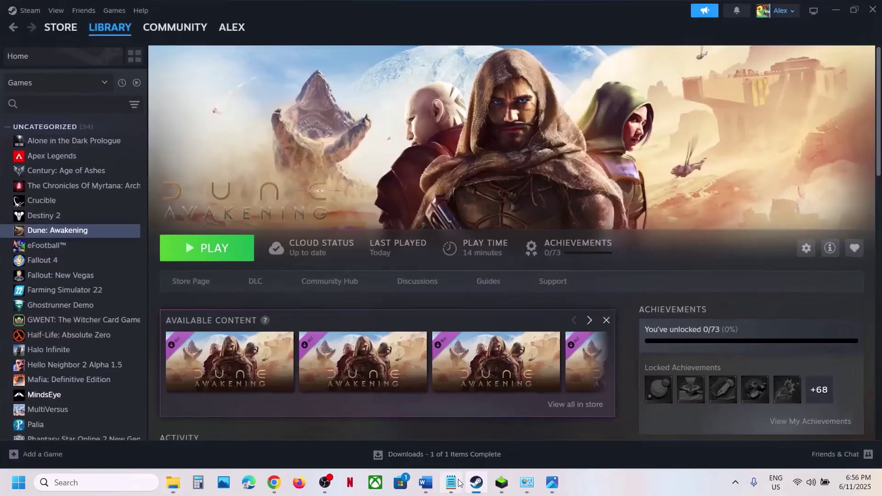
- Check Step 13 in the Word notes, view the file verification option in Dune: Awakening's Steam properties, and close them
mouse_move(426, 482)
click(454, 420)
scroll(445, 343, down, 3)
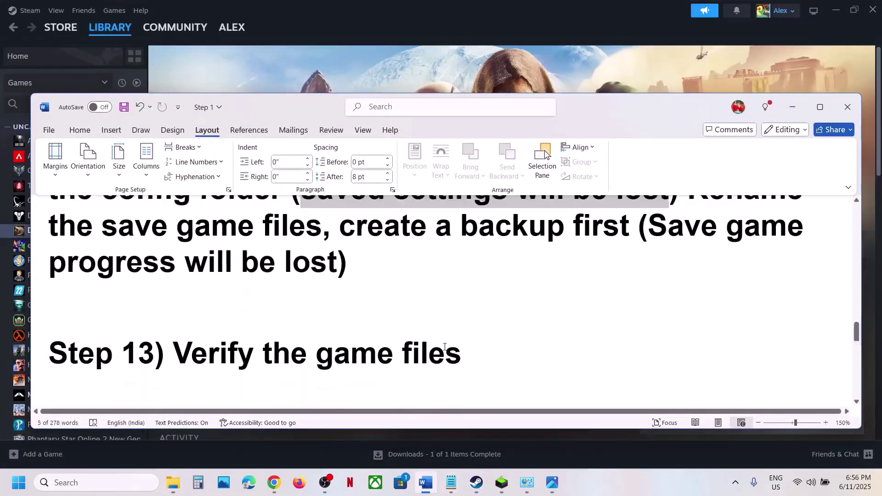
click(385, 30)
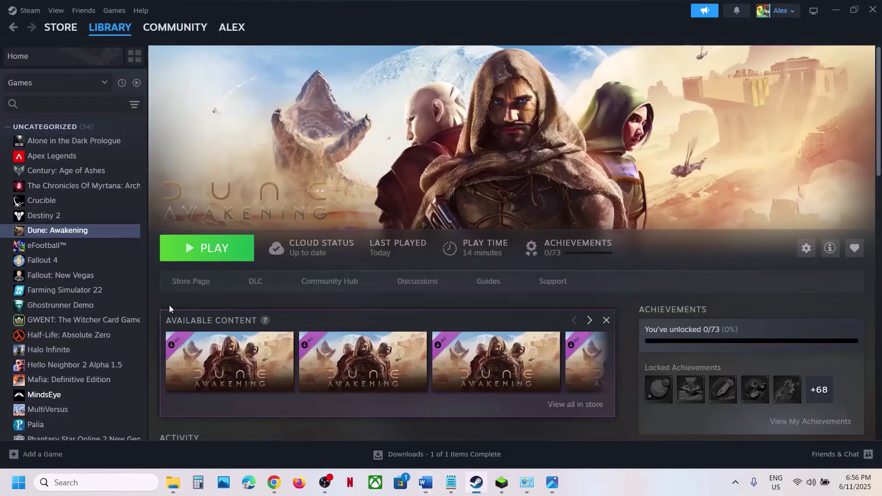
right_click(94, 233)
click(126, 321)
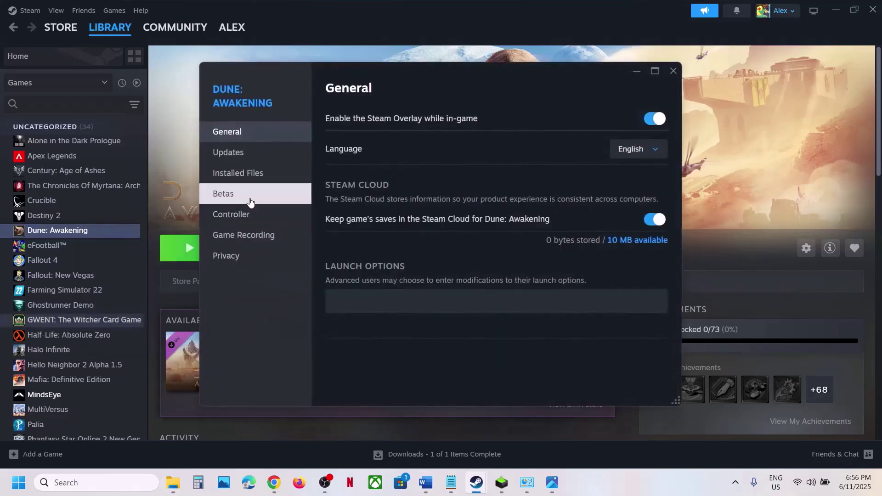
click(238, 172)
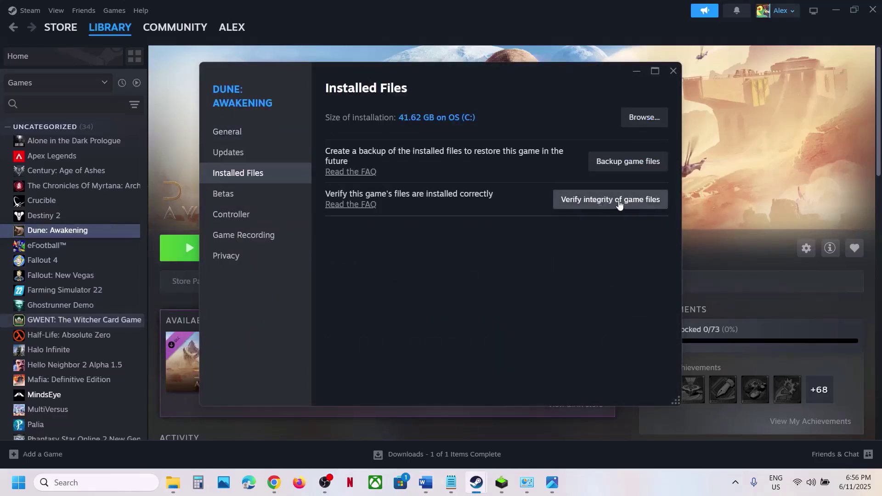
click(674, 70)
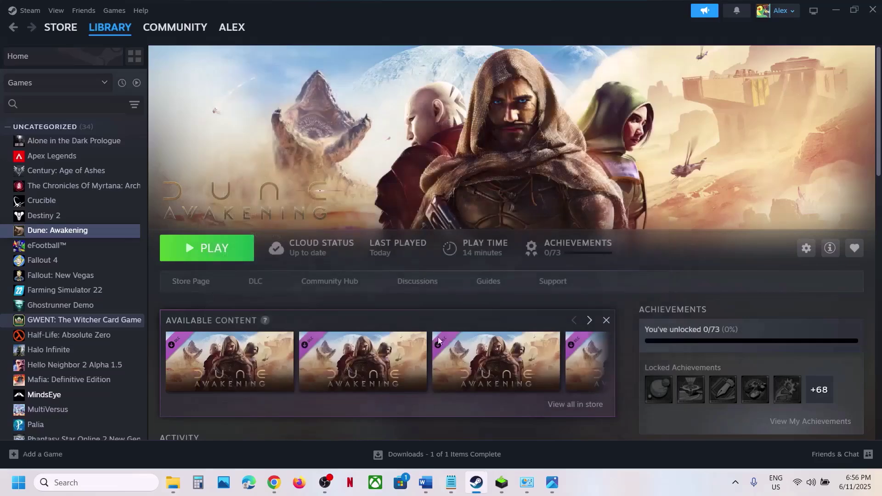
- Read Step 14 on increasing the virtual memory in the Word notes, and bring up the notes on virtual memory sizes
click(426, 483)
scroll(409, 276, down, 3)
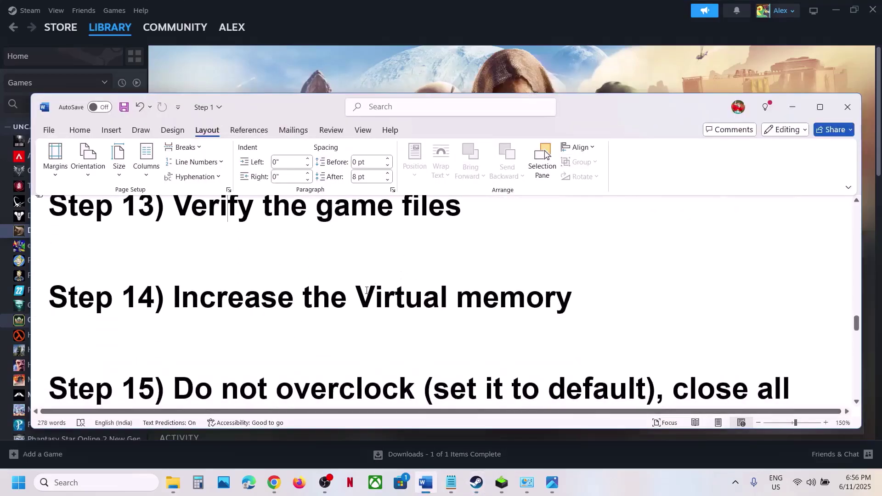
shift+click(532, 303)
key(alt+Tab)
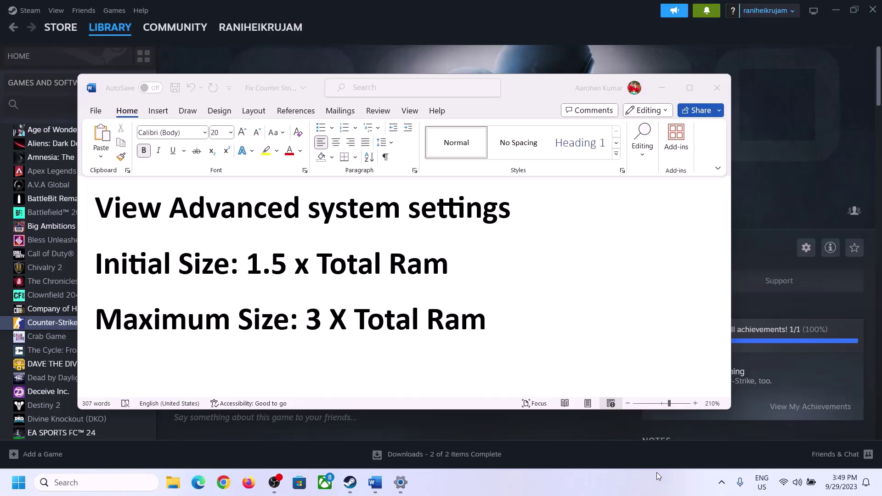
- Copy "View Advanced system settings" from the notes, search Windows for it, and open the matching control panel item
click(132, 214)
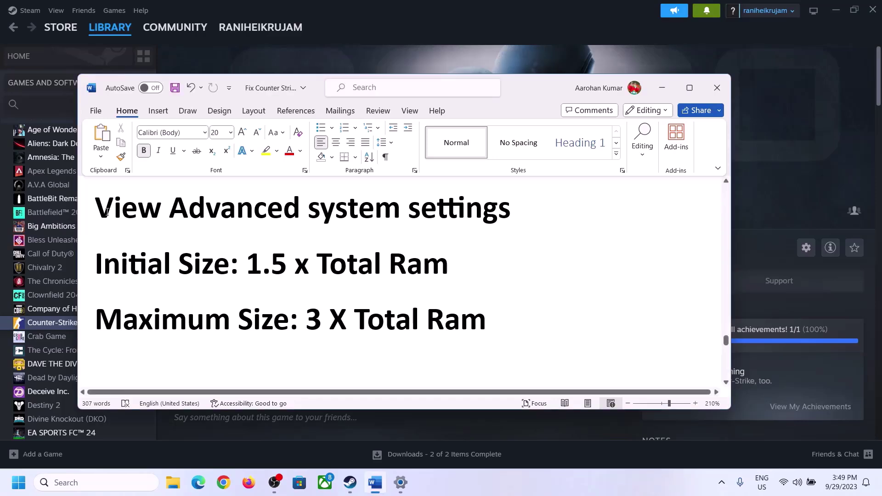
drag(104, 213, 496, 214)
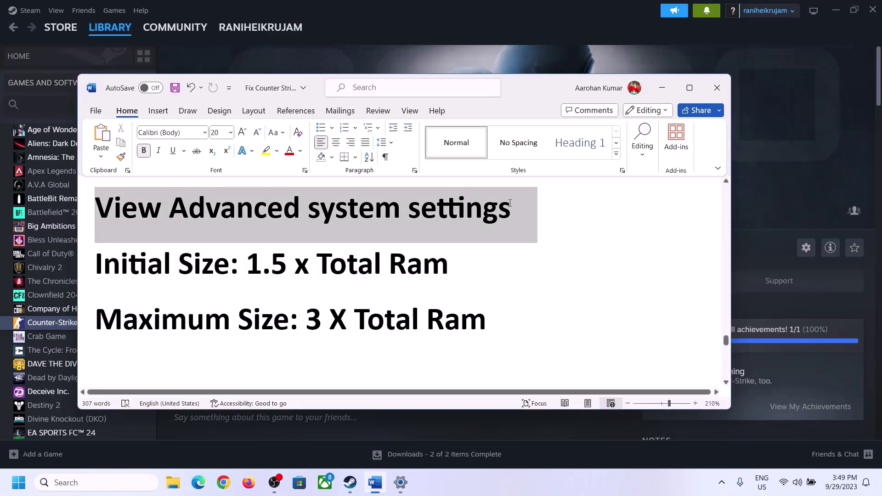
key(ctrl+c)
click(105, 483)
key(ctrl+v)
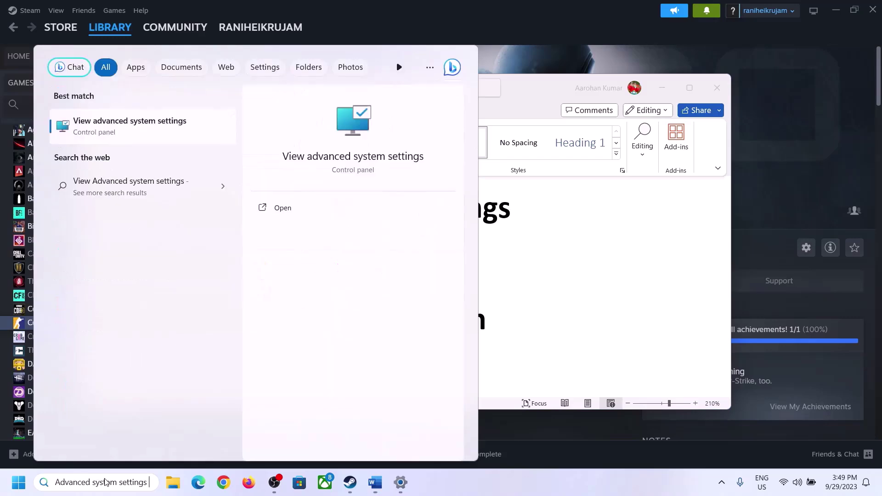
click(124, 134)
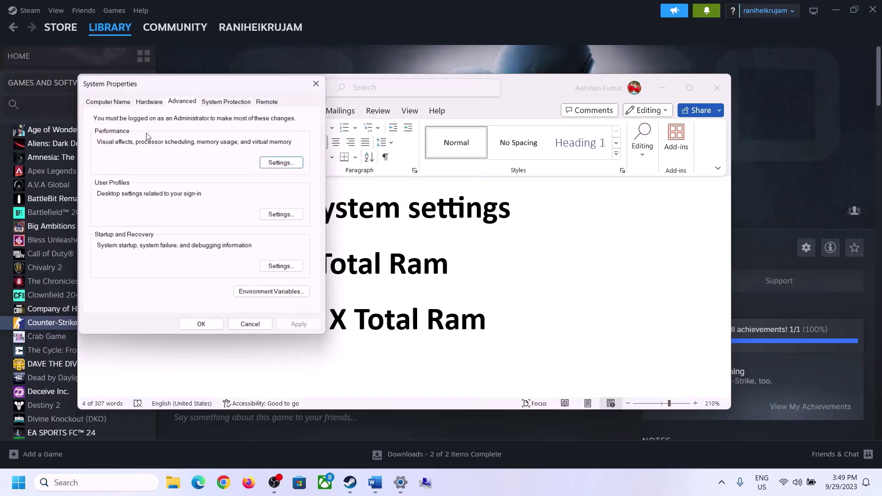
- Move System Properties clear of the notes' edge and open the Virtual Memory settings from the advanced performance options
drag(184, 89, 395, 160)
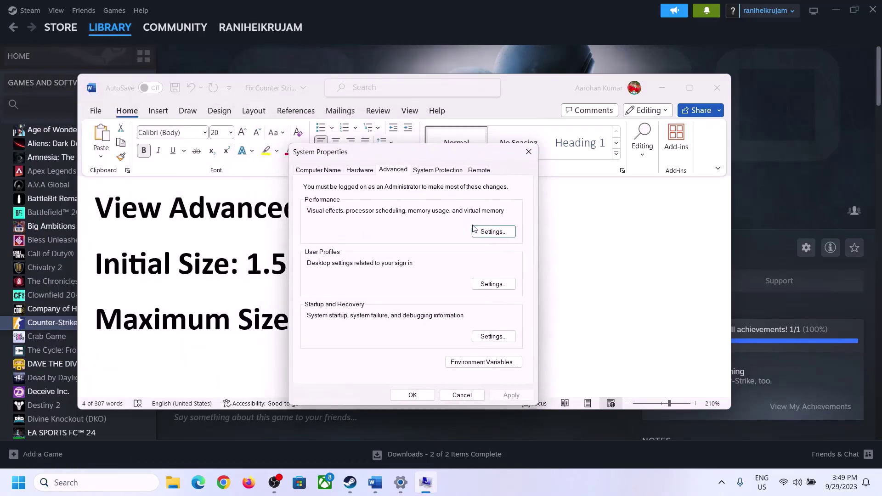
click(495, 237)
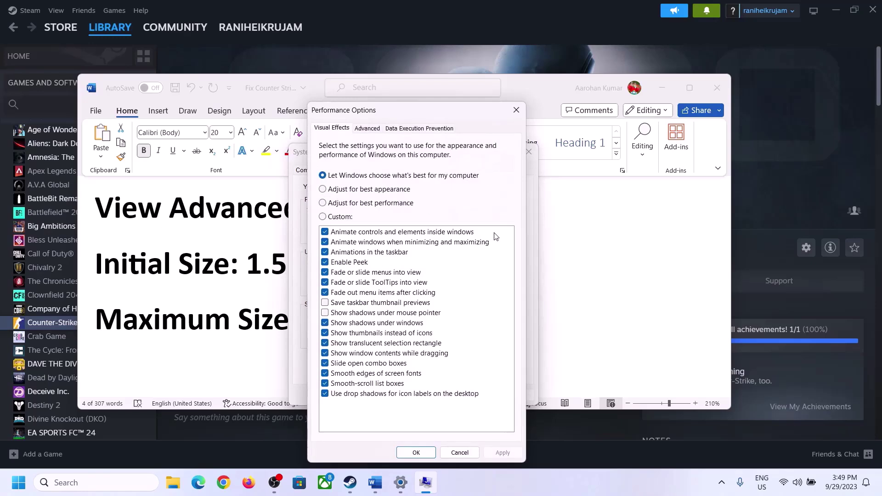
click(368, 129)
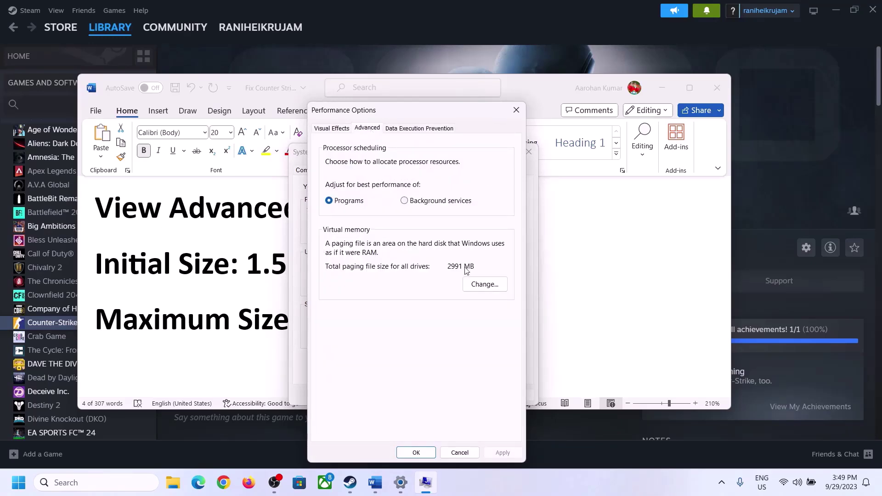
click(488, 285)
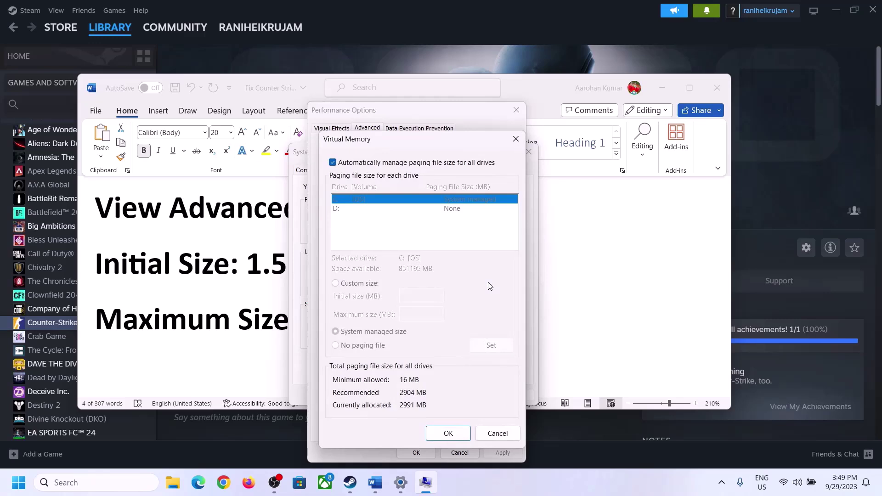
- Turn off automatic paging file management for all drives and choose a custom size for drive C:
click(332, 162)
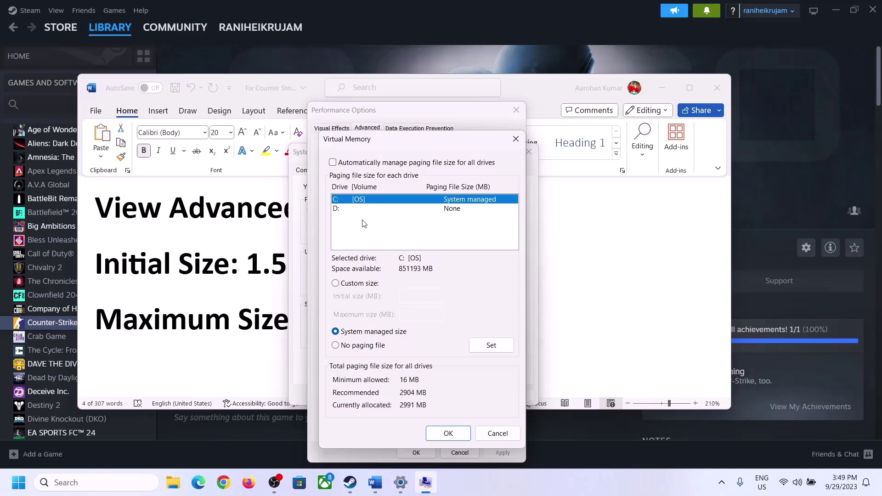
click(336, 284)
click(417, 297)
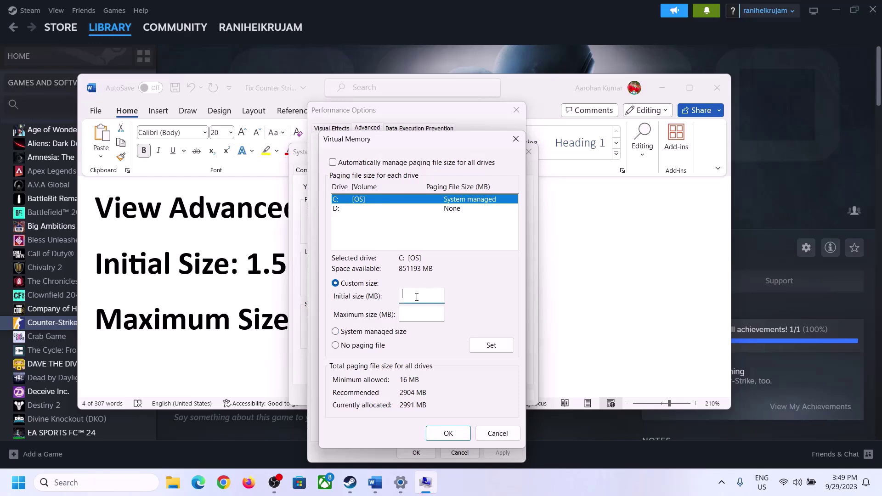
- Check the initial size formula in the notes and look up the installed RAM on the Windows Settings About page
key(alt+Tab)
drag(253, 265, 409, 275)
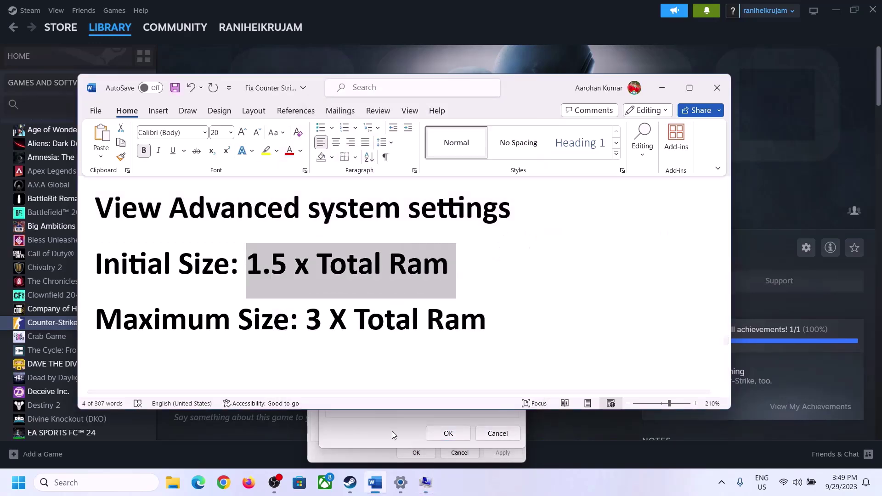
click(402, 485)
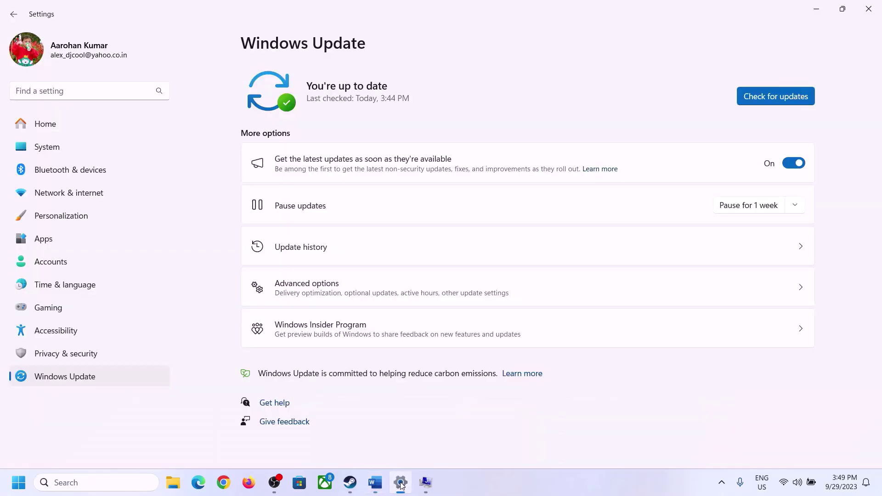
click(45, 148)
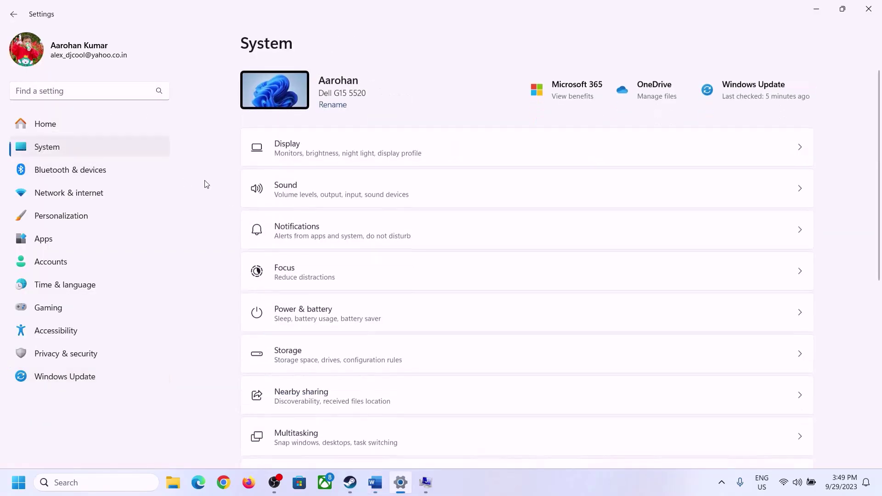
scroll(324, 335, down, 5)
scroll(290, 441, down, 1)
click(290, 436)
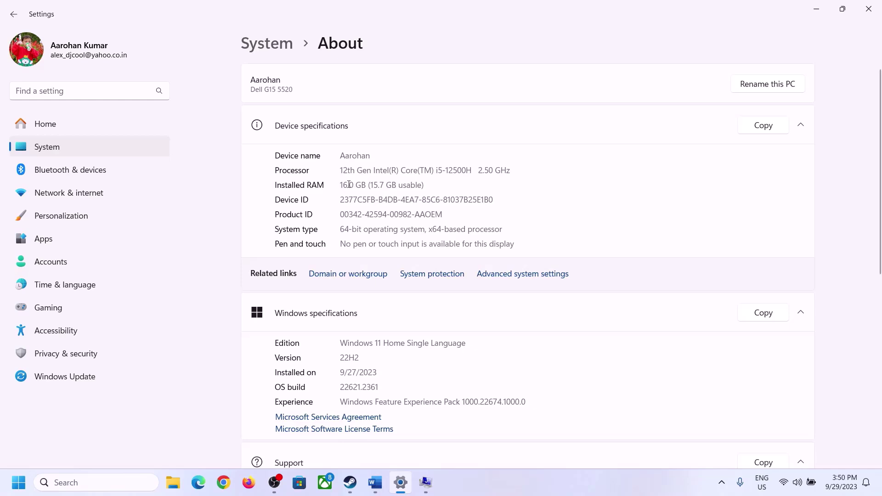
drag(349, 184, 336, 184)
click(348, 185)
drag(348, 185, 343, 181)
- Launch Calculator with the calc command, place it beside the Virtual Memory dialog, and bring up the size formulas next to it
click(425, 483)
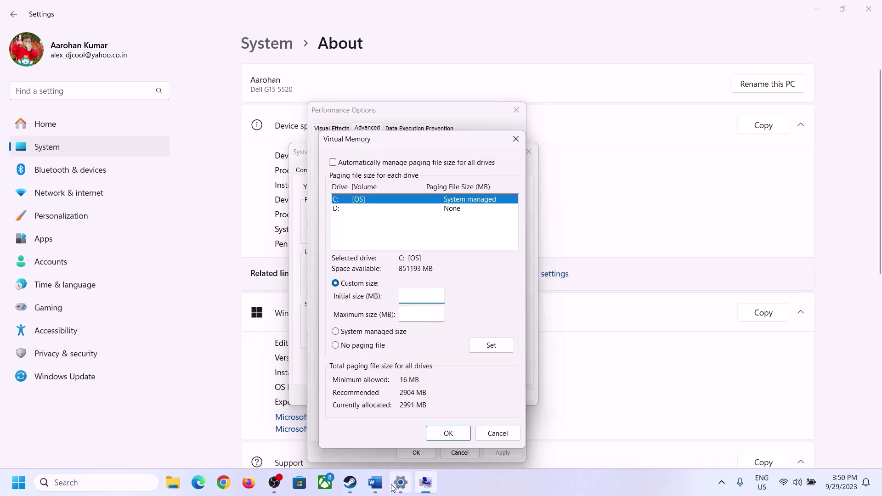
mouse_move(400, 482)
key(super+r)
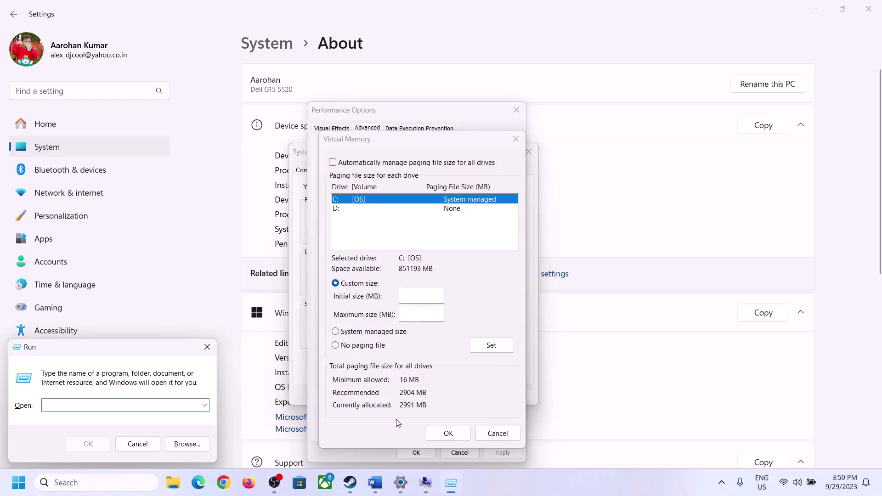
text(cal)
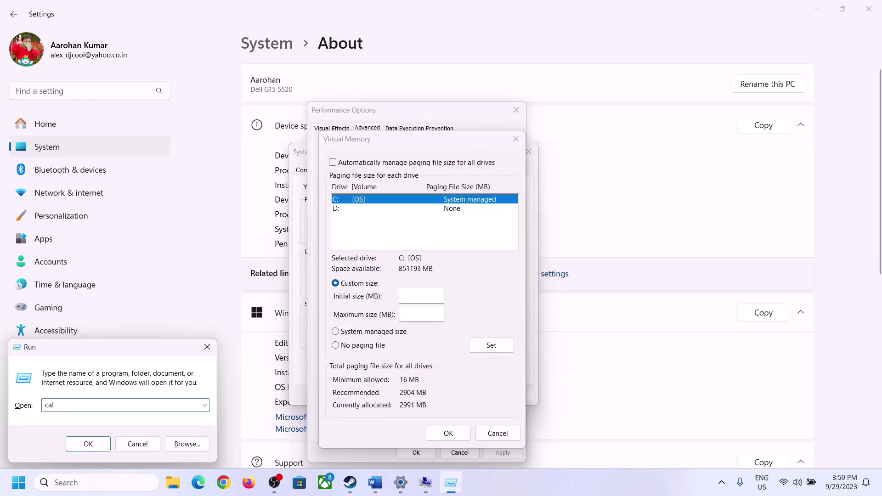
text(c)
key(Return)
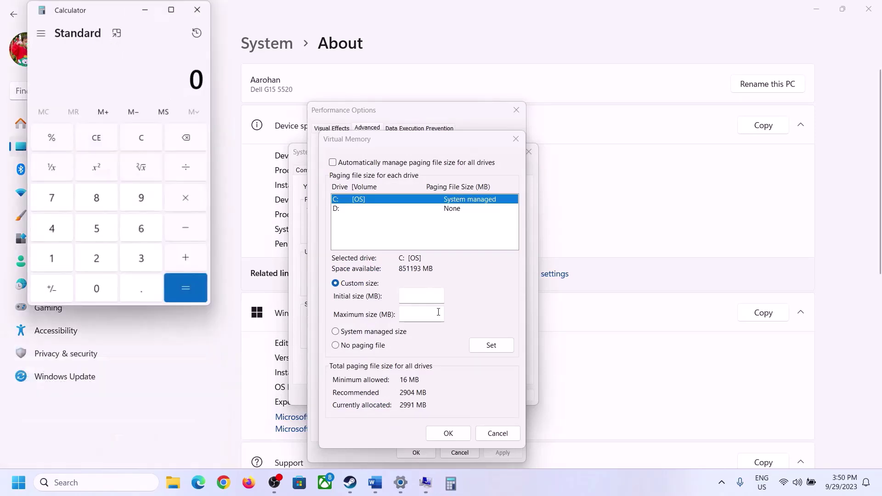
drag(110, 17, 644, 151)
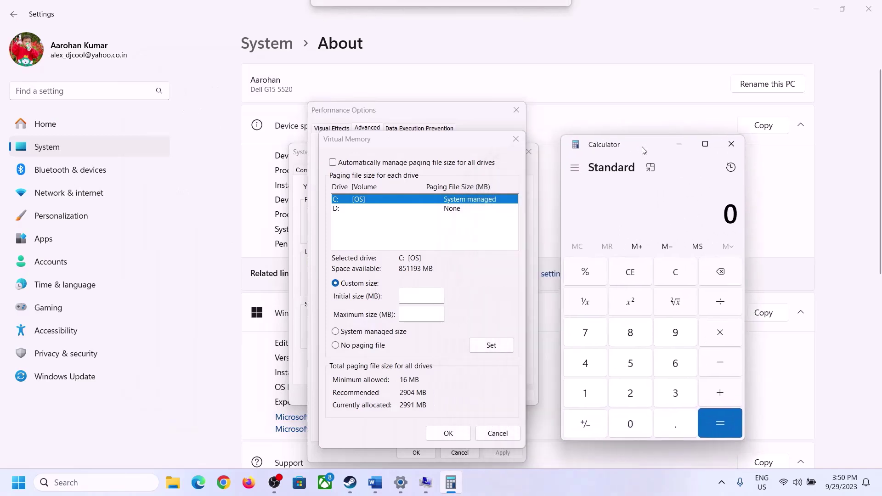
click(374, 490)
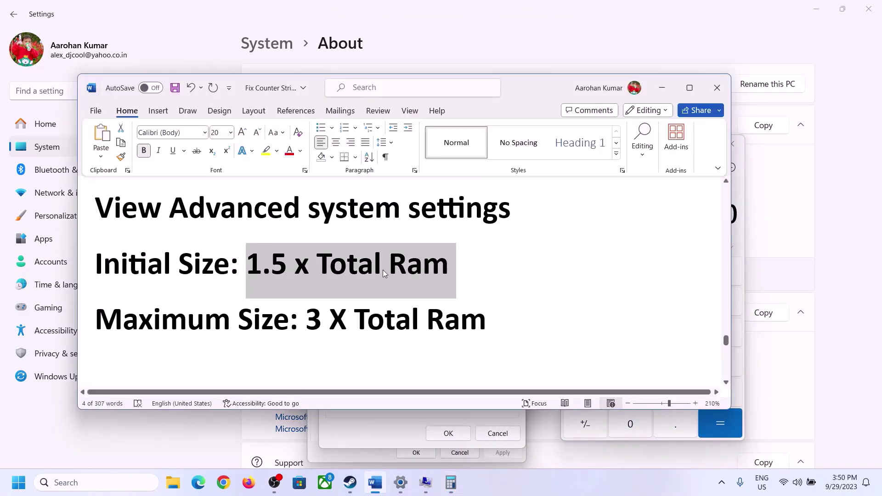
click(451, 483)
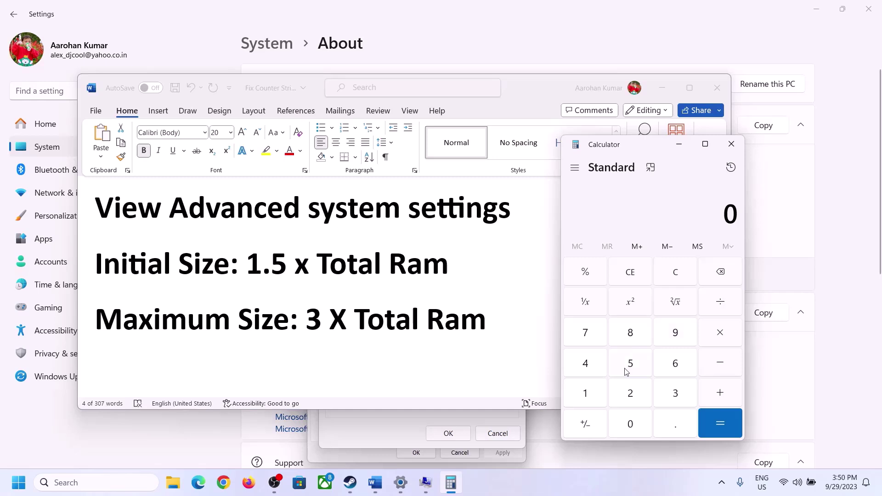
click(586, 397)
click(672, 368)
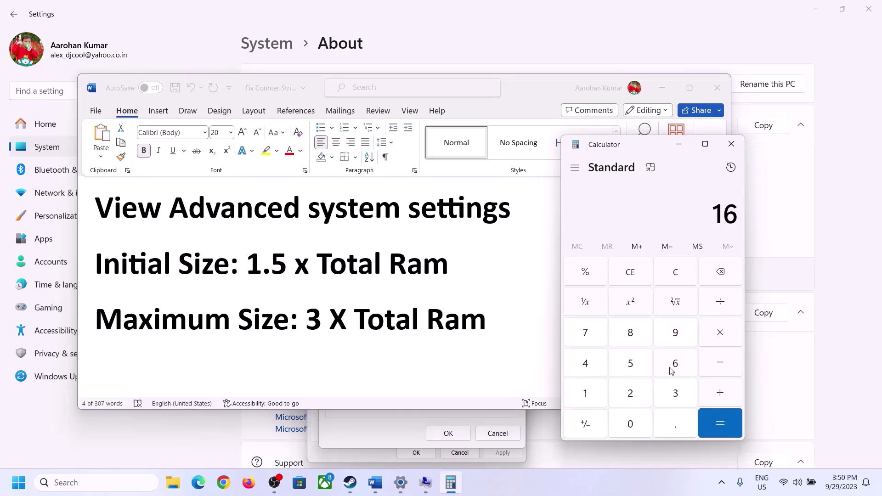
click(678, 278)
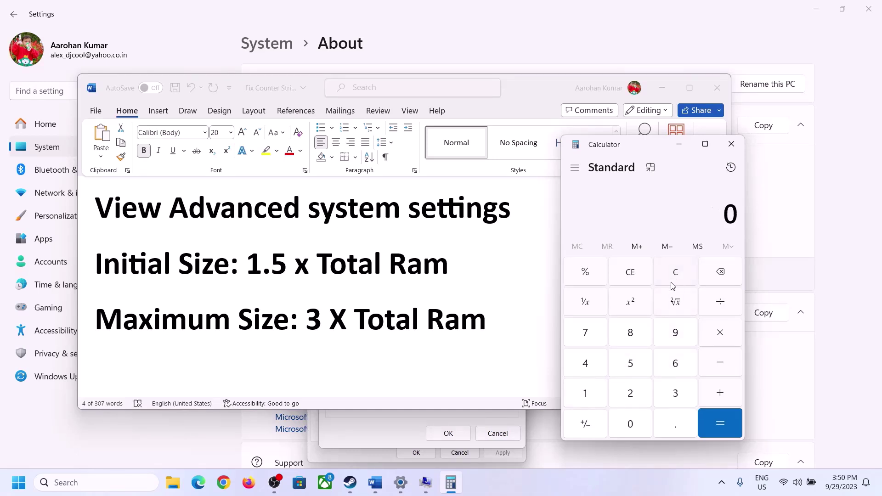
- Multiply 16 by 1024 in Calculator to convert the total RAM to megabytes
click(593, 396)
click(674, 366)
click(721, 338)
click(586, 396)
click(636, 430)
click(630, 397)
click(585, 363)
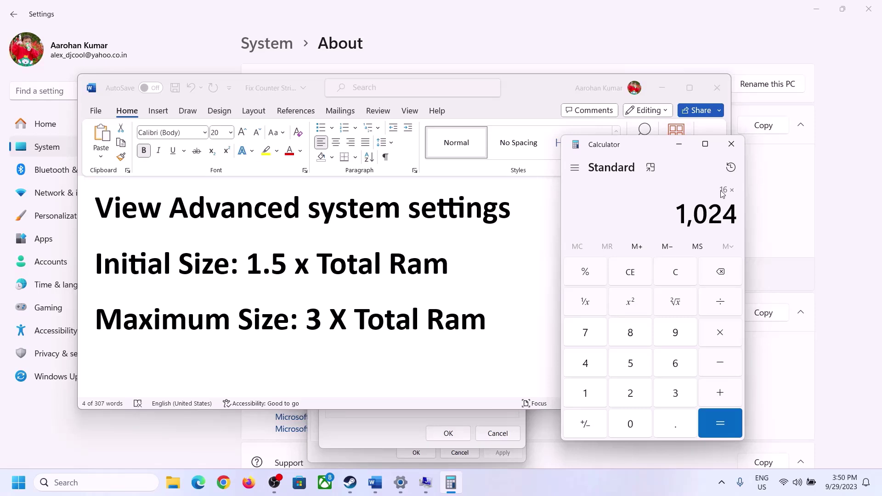
click(721, 423)
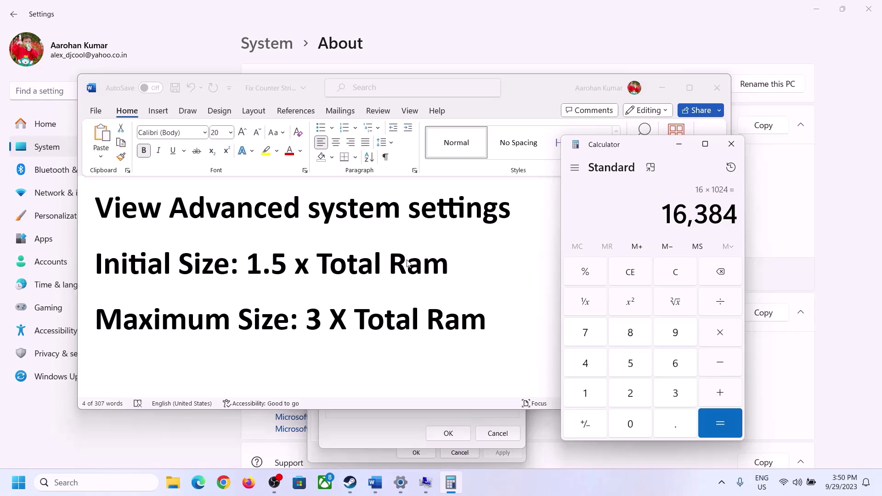
- Multiply the RAM in megabytes by 1.5 to work out the initial size, and return to the Virtual Memory dialog
click(722, 336)
click(596, 396)
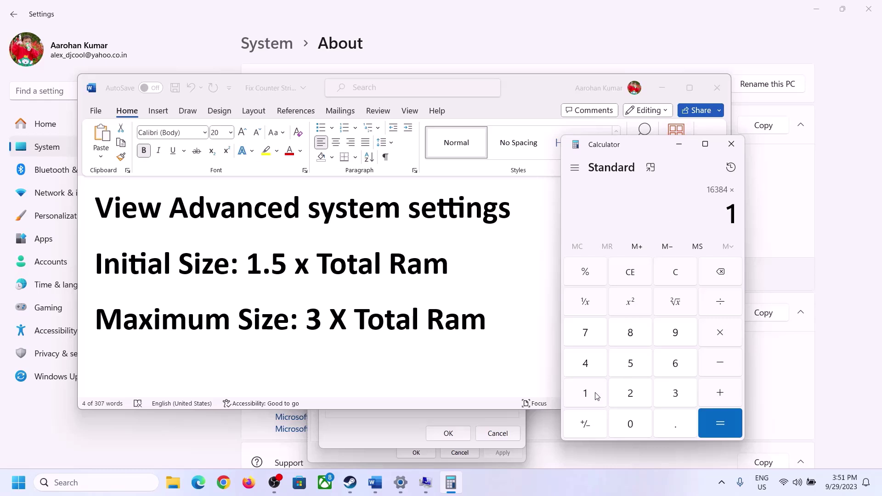
click(672, 428)
click(642, 373)
click(720, 422)
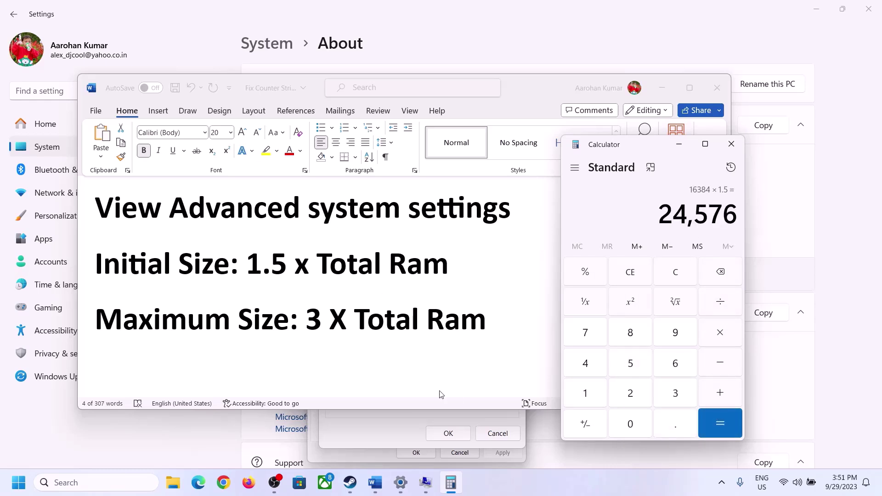
click(389, 430)
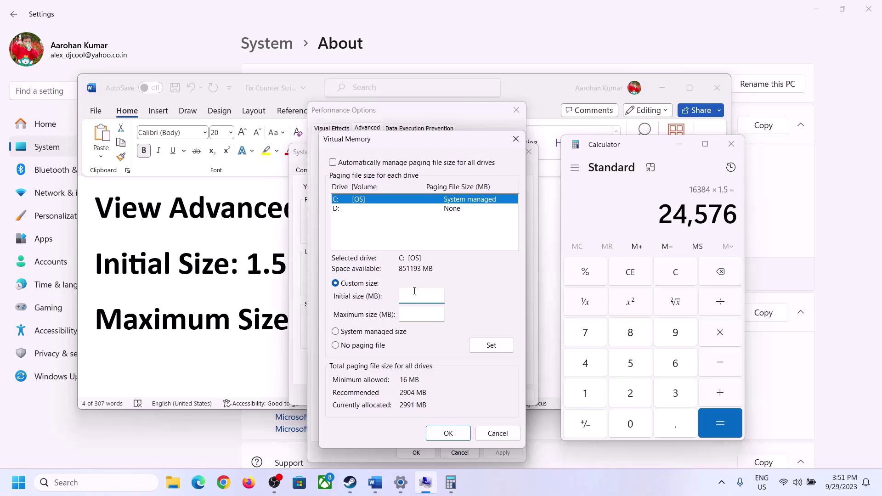
- Set the custom initial paging file size for drive C to 24576 MB and bring up the maximum size formula in the notes
click(414, 291)
text(24576)
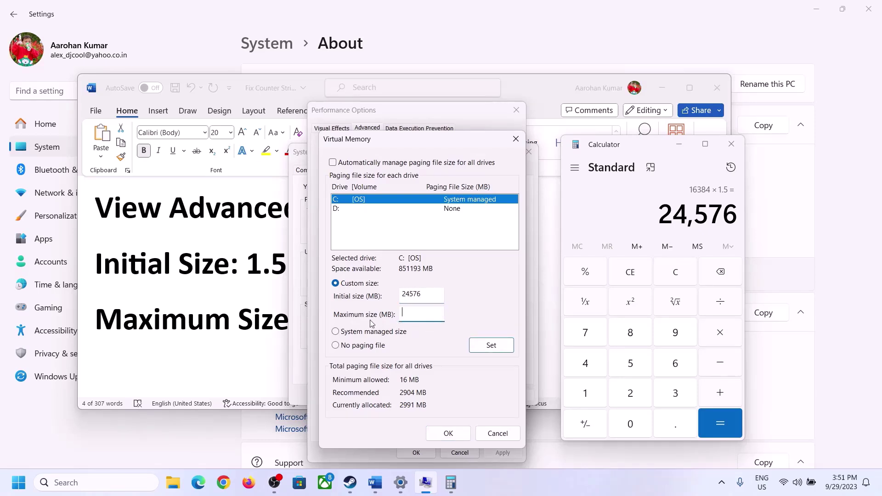
click(274, 322)
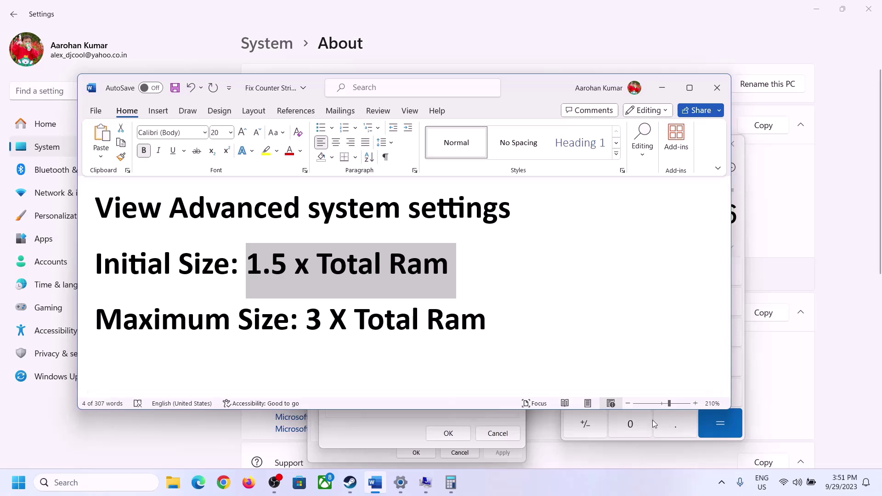
- Clear the previous Calculator result and recheck the installed RAM on the Settings About page, returning to Calculator
click(741, 238)
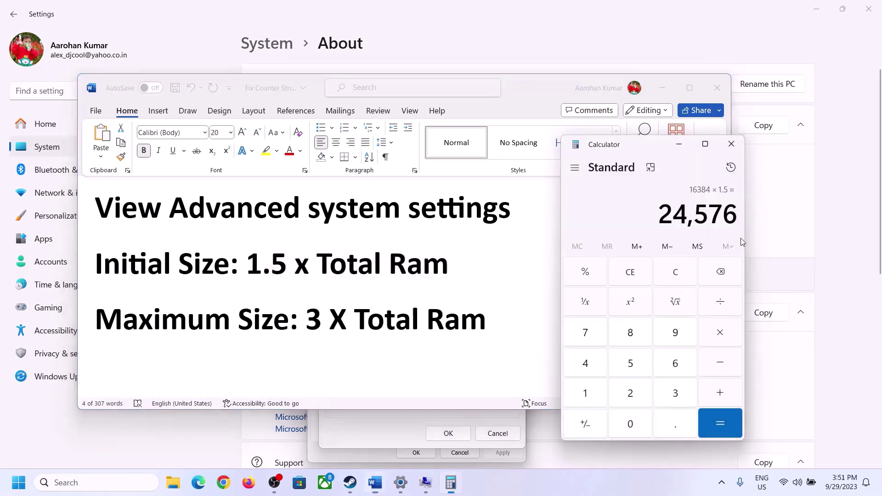
click(676, 273)
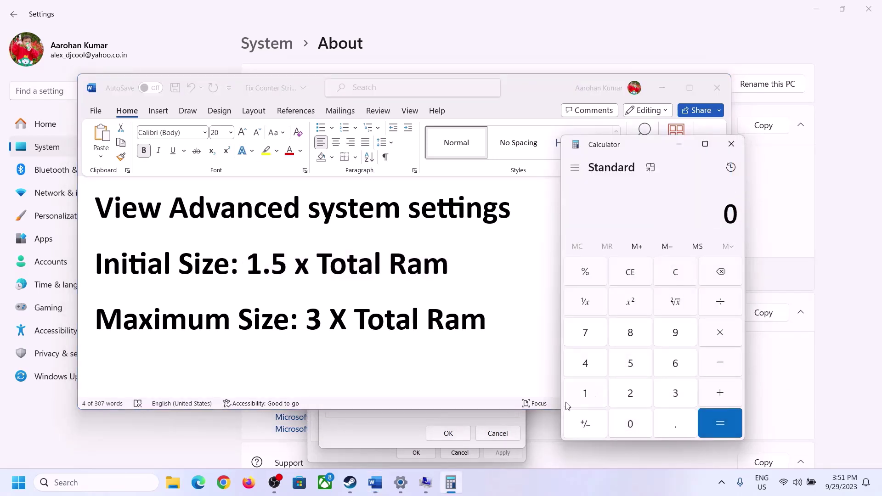
click(401, 483)
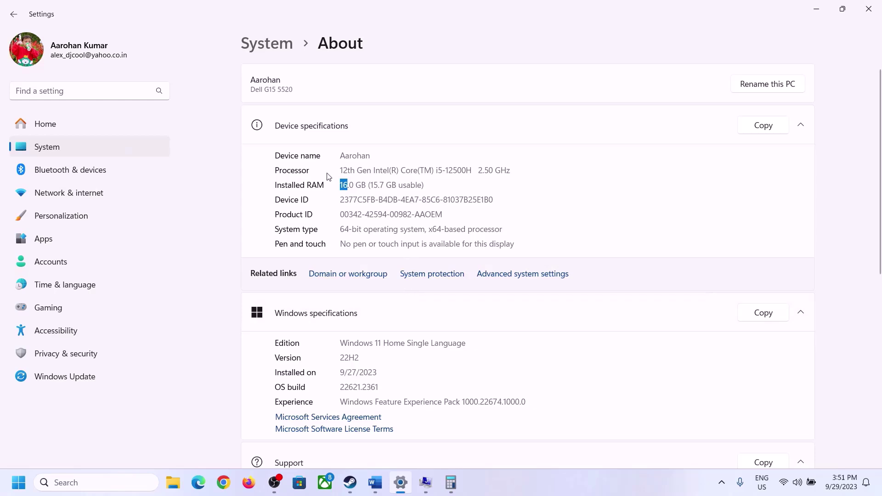
click(451, 483)
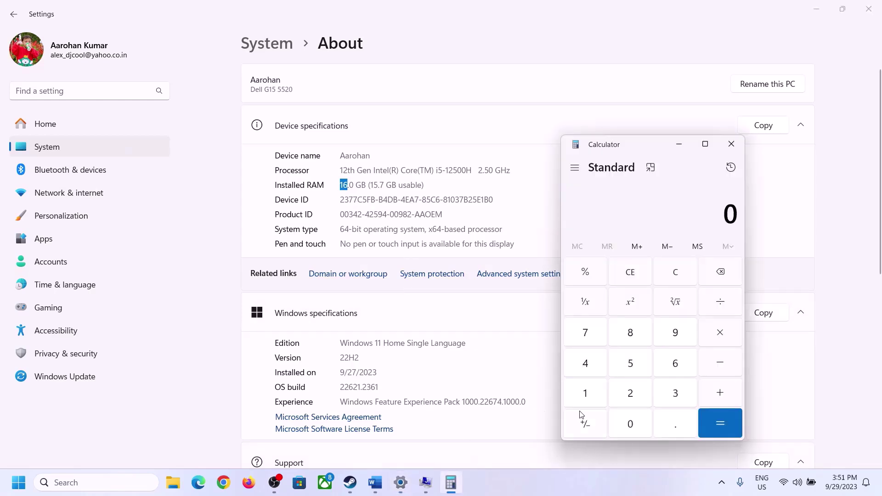
- Multiply 16 by 1024 in Calculator to get the total RAM in megabytes for the maximum size
click(595, 392)
click(672, 365)
click(720, 333)
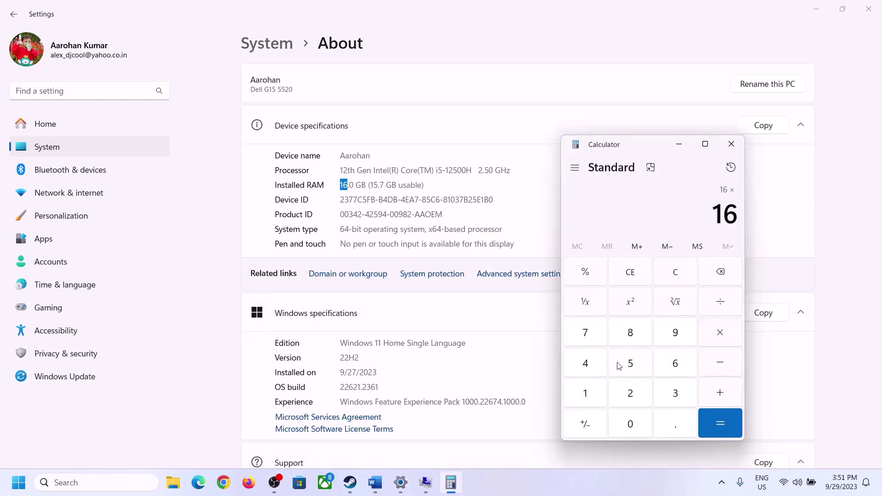
click(590, 386)
click(623, 420)
click(618, 391)
click(585, 363)
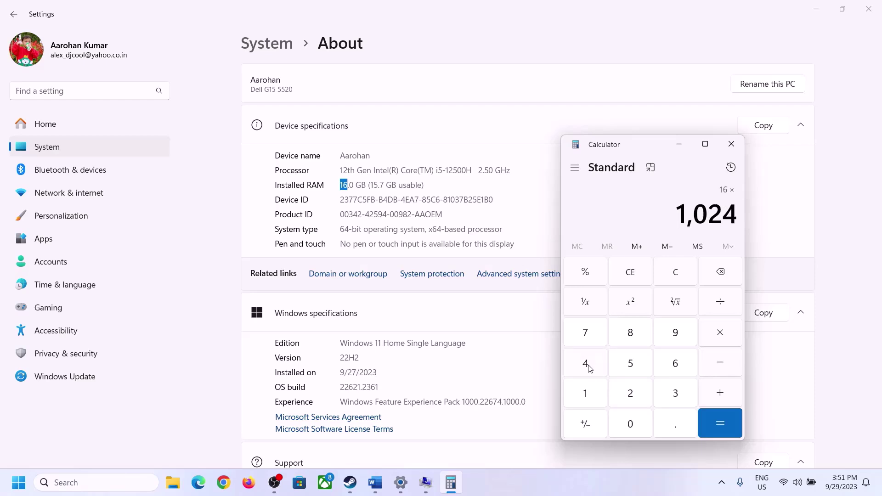
click(709, 429)
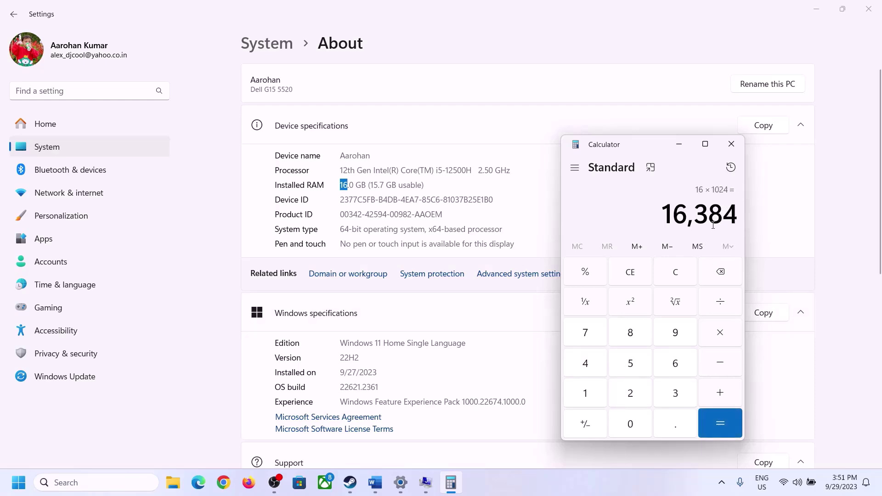
- Check the maximum size formula in the notes and multiply the RAM in megabytes by 3 in Calculator
click(375, 482)
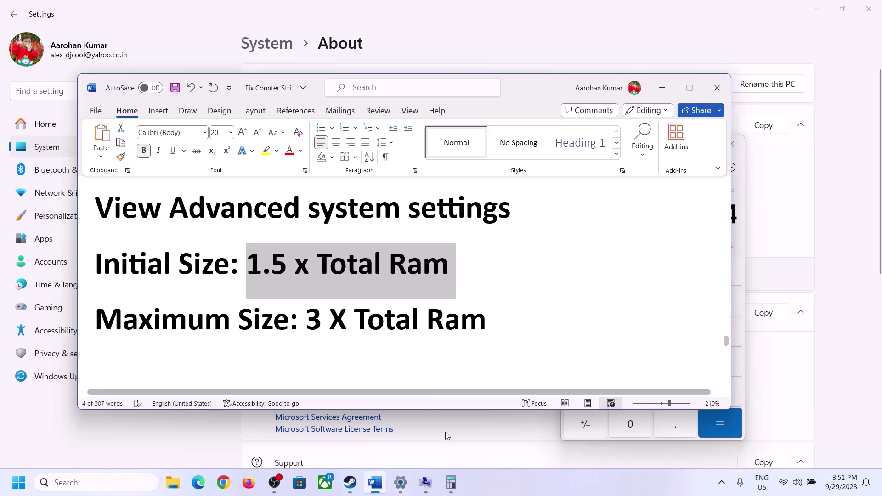
click(451, 483)
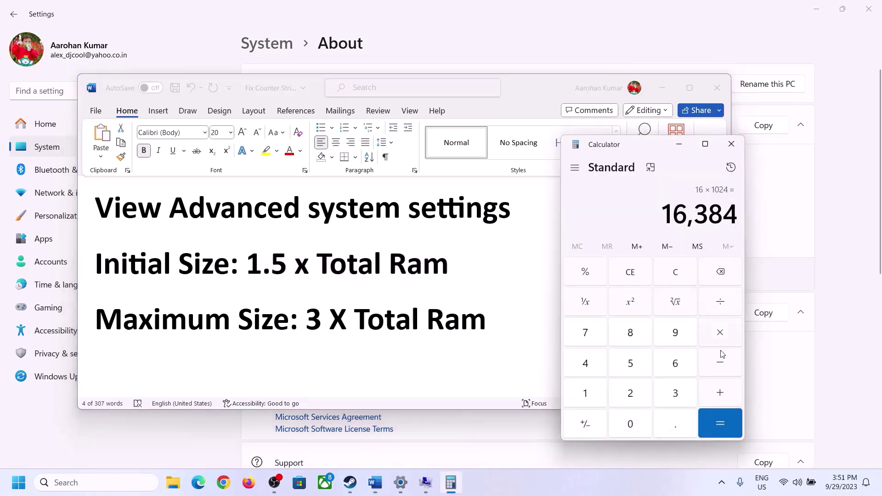
click(721, 337)
click(664, 396)
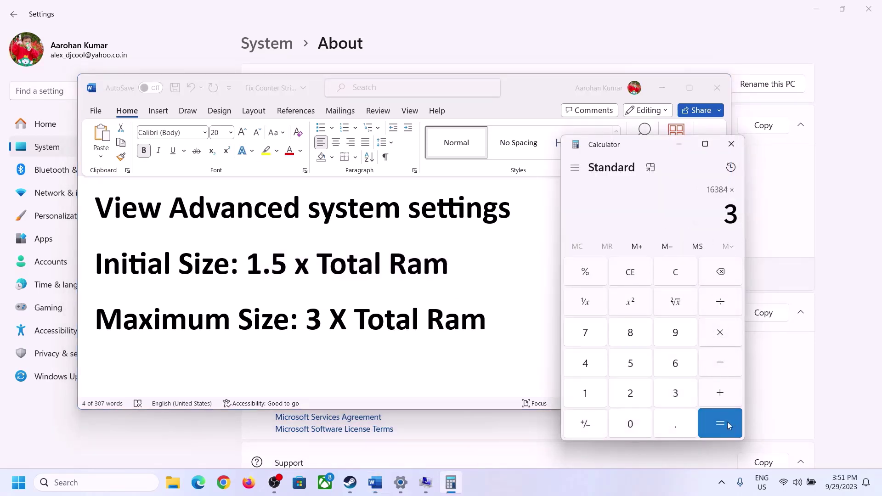
click(727, 422)
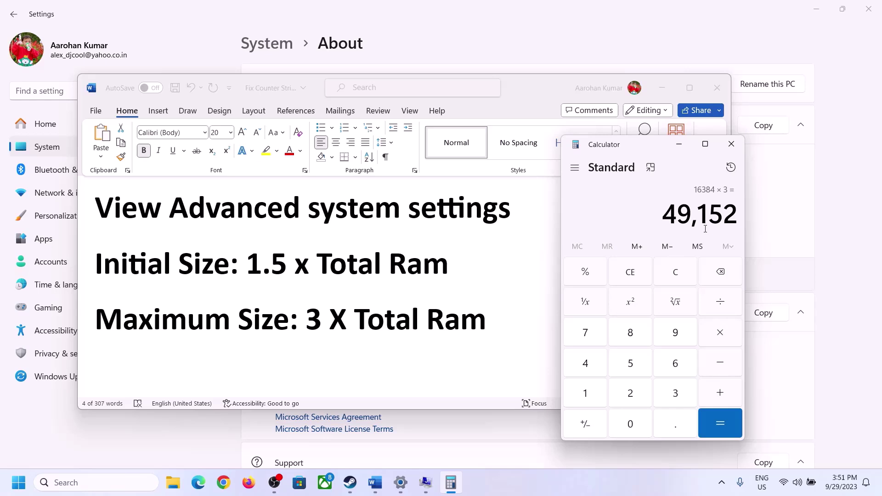
- Set the maximum paging file size for drive C to 49152 MB, apply the custom size and acknowledge the restart notice
click(430, 481)
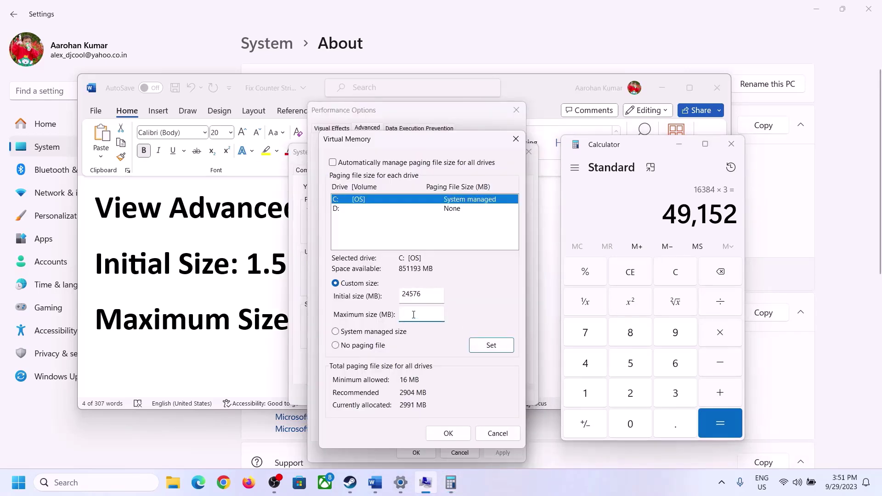
text(49152)
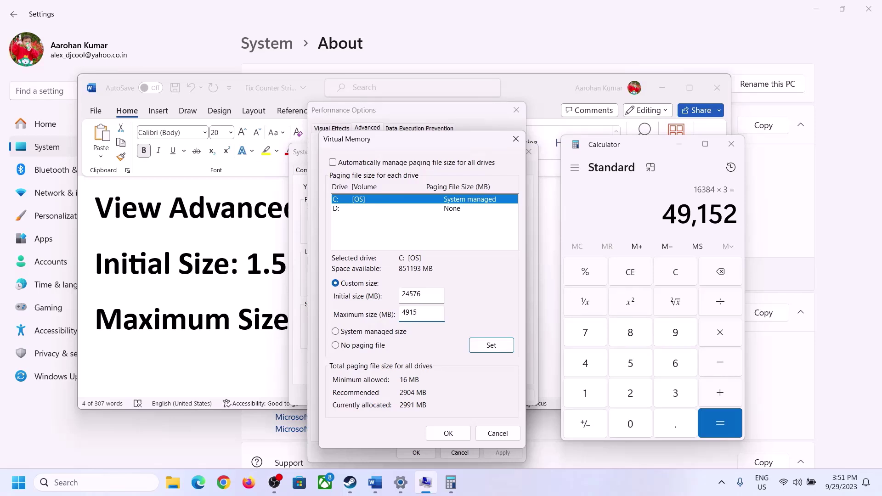
click(491, 347)
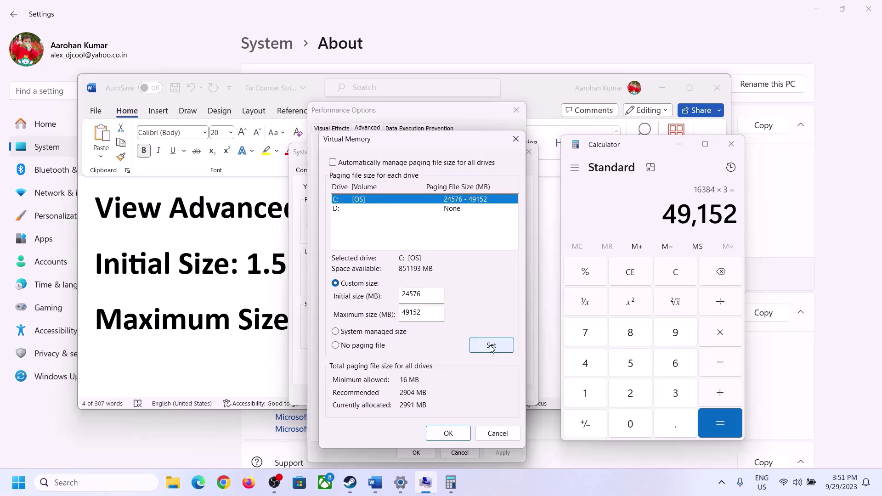
click(449, 433)
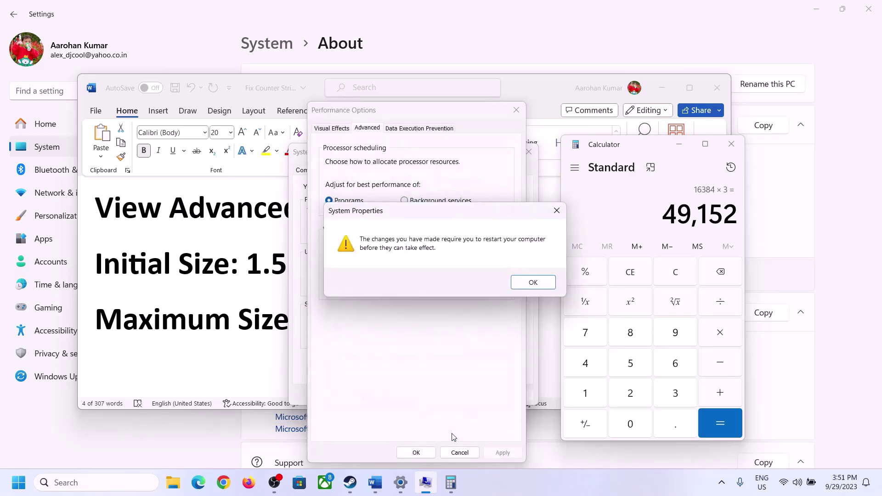
click(548, 285)
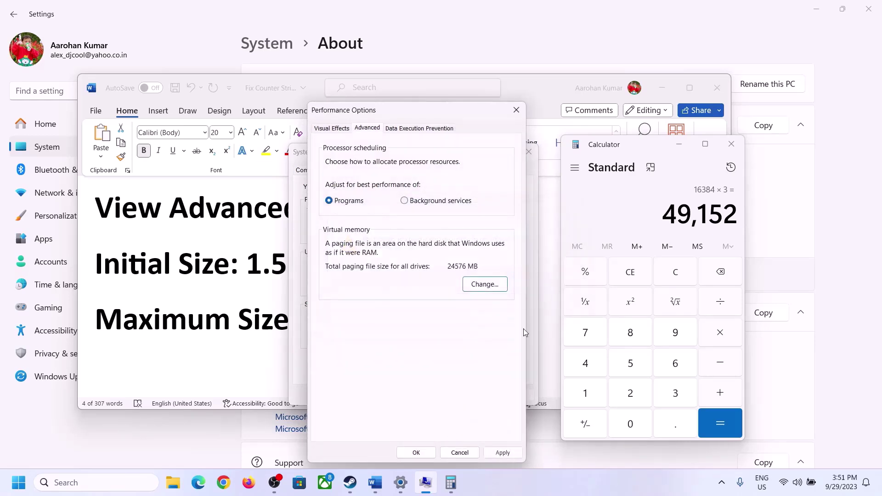
- Accept the Performance Options and System Properties dialogs and dismiss the restart prompt without restarting the computer
click(417, 453)
click(419, 395)
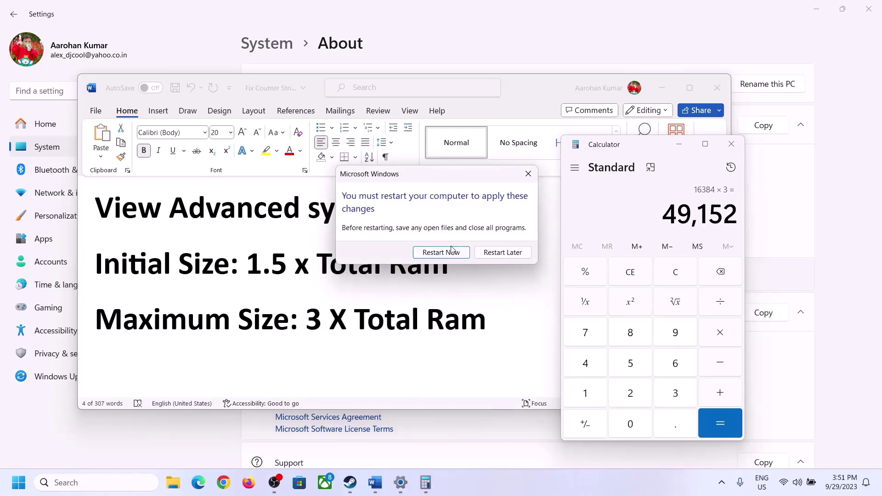
click(529, 173)
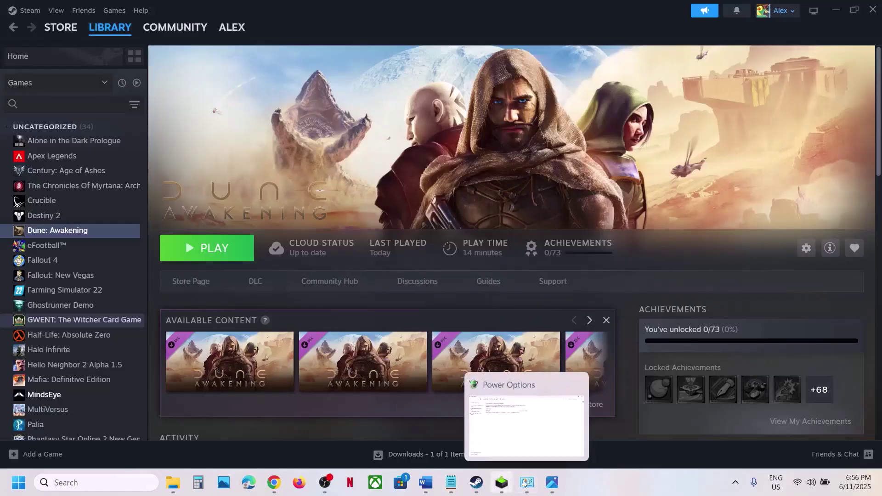
- Switch to the Word notes and review the Step 15 advice on overclocking, MSI Afterburner/Rivatuner and the Steam Overlay
click(425, 482)
scroll(415, 315, down, 3)
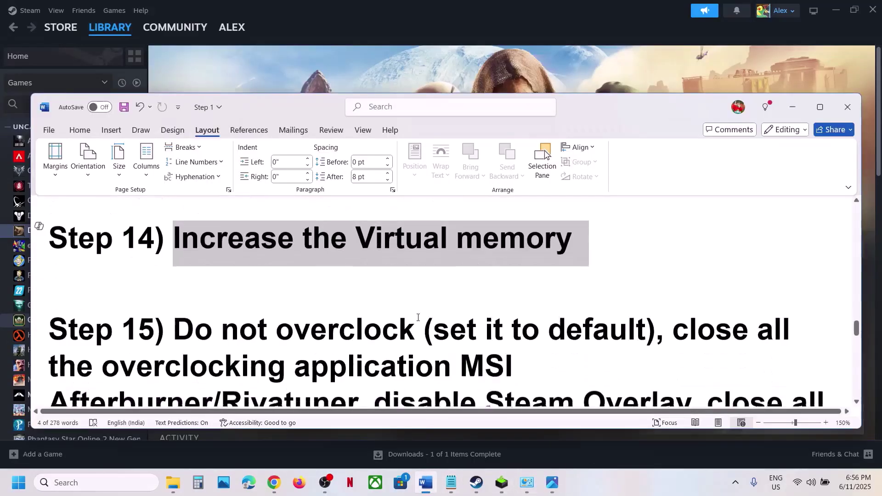
drag(173, 266, 370, 337)
scroll(391, 276, down, 3)
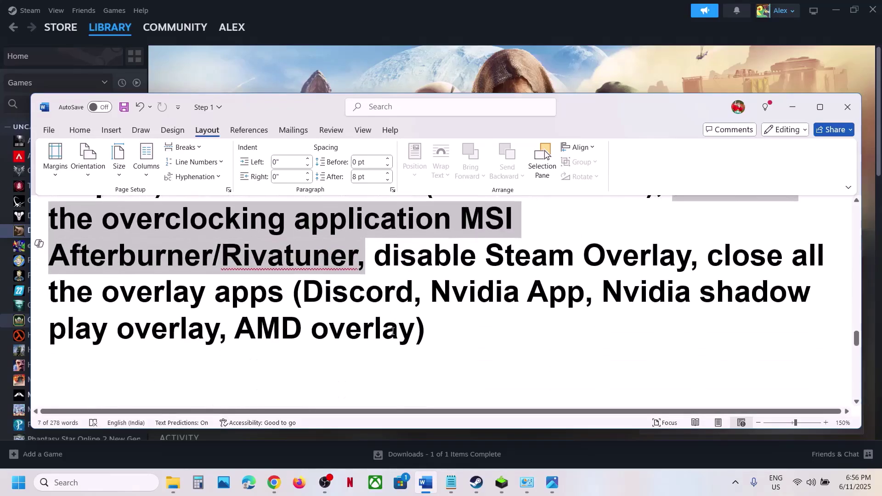
scroll(391, 276, up, 2)
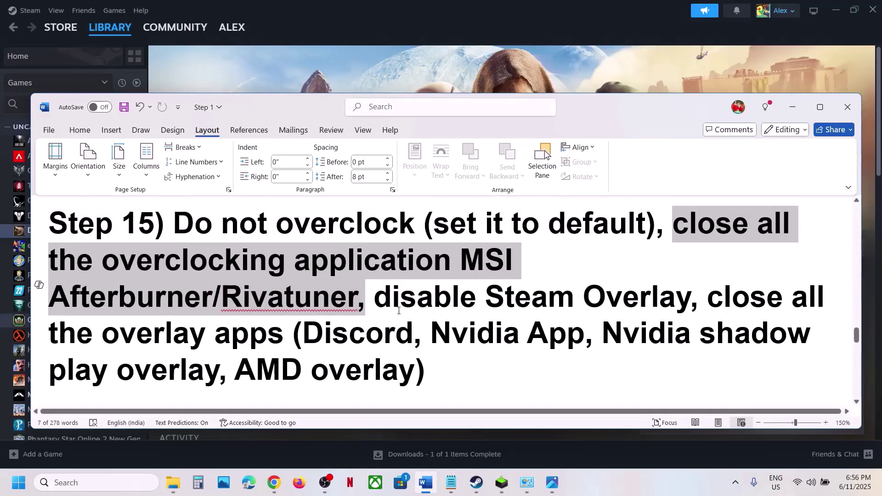
drag(376, 297, 675, 298)
- In Steam, disable the in-game Steam Overlay in the properties of Dune: Awakening and close the properties window
click(399, 76)
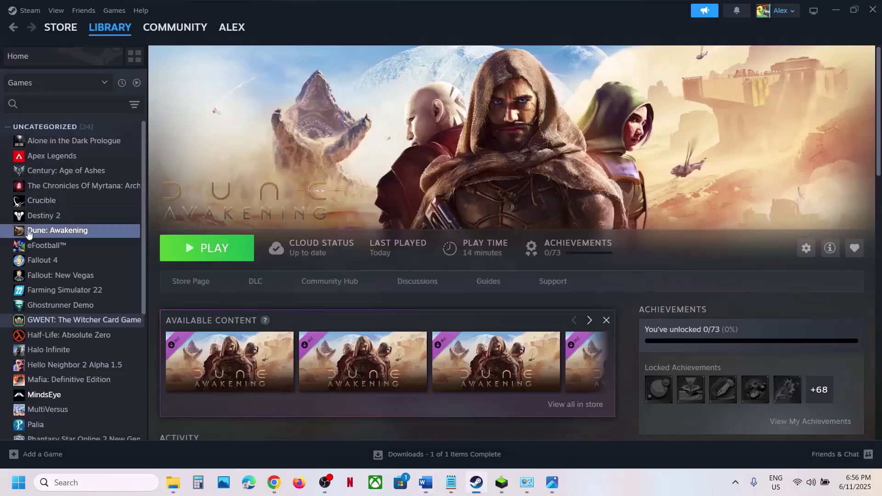
right_click(51, 232)
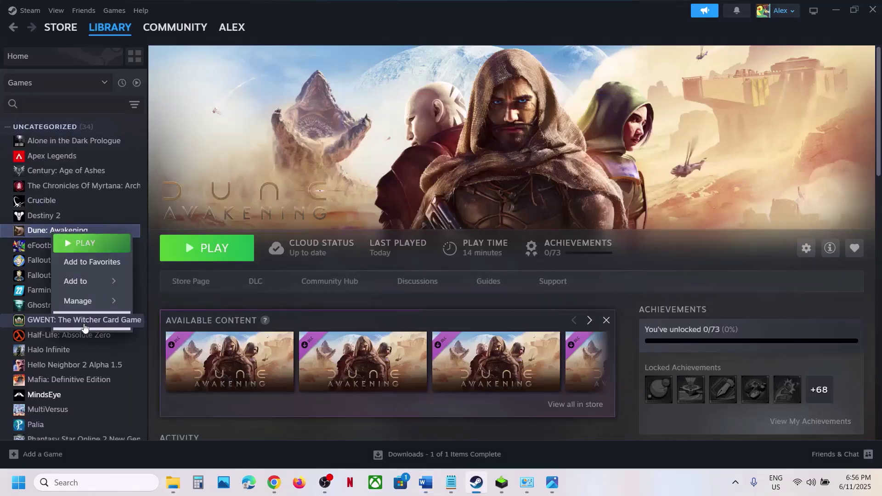
click(87, 323)
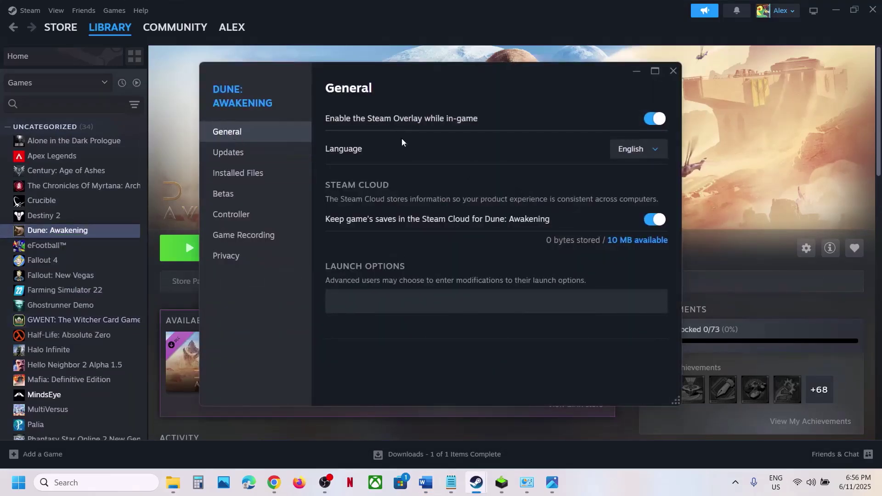
click(654, 121)
click(672, 69)
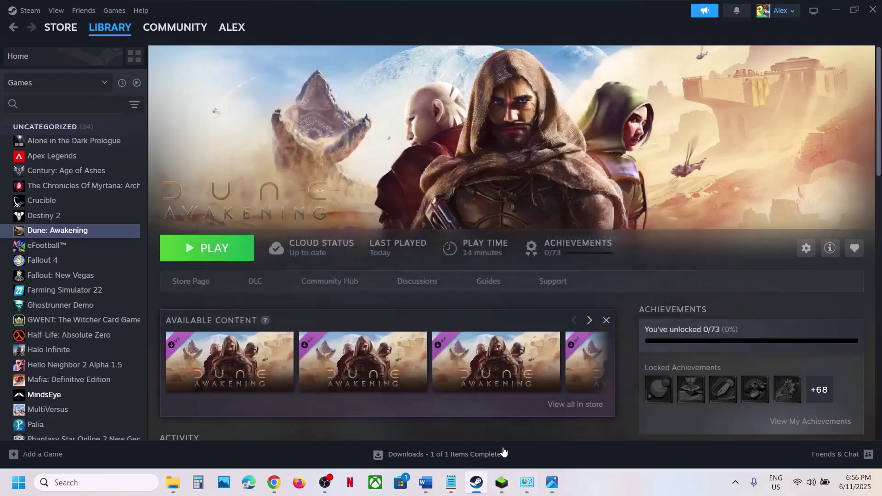
- Return to the Word notes and review the Step 15 advice on closing the Discord, Nvidia and AMD overlay apps
click(423, 487)
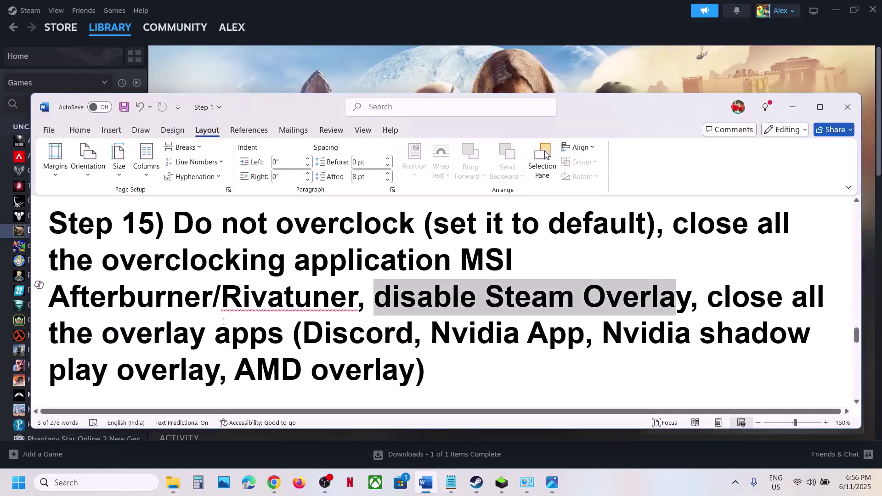
drag(303, 333, 582, 341)
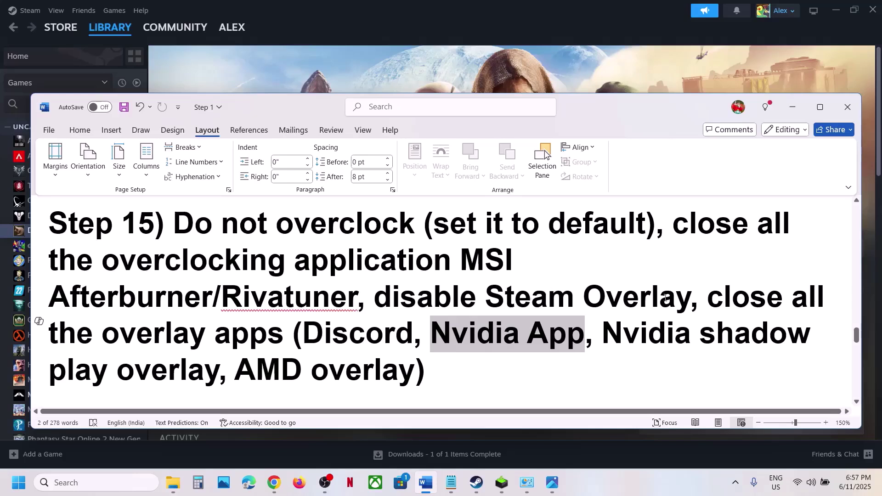
drag(702, 301, 470, 360)
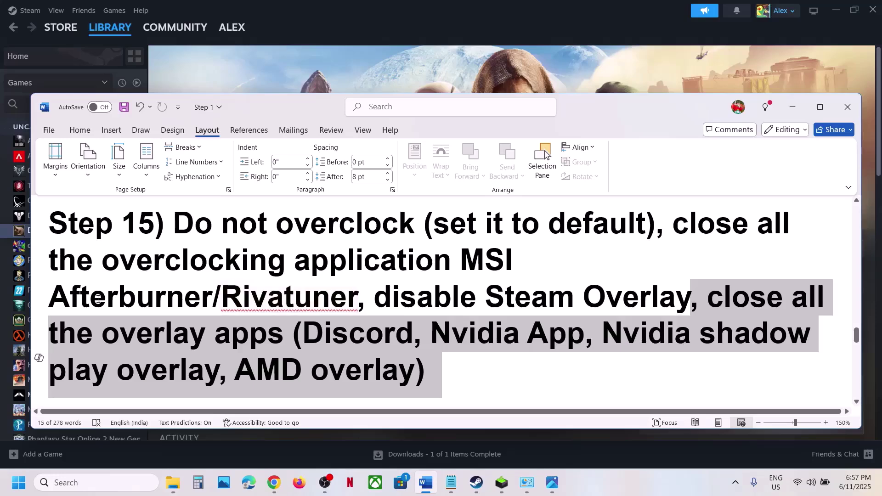
click(90, 297)
- Copy the Visual C++ redistributable link from Step 16 of the notes and open that Microsoft page in a new Chrome tab
scroll(373, 322, down, 5)
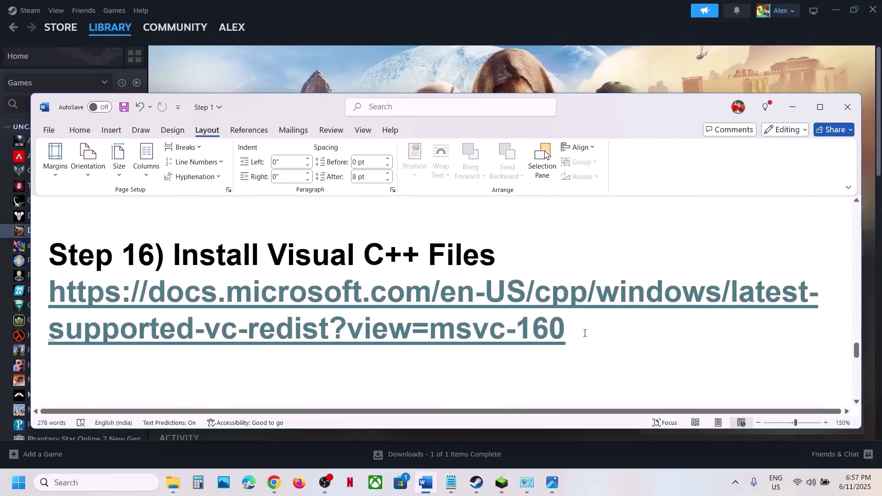
drag(585, 331, 55, 292)
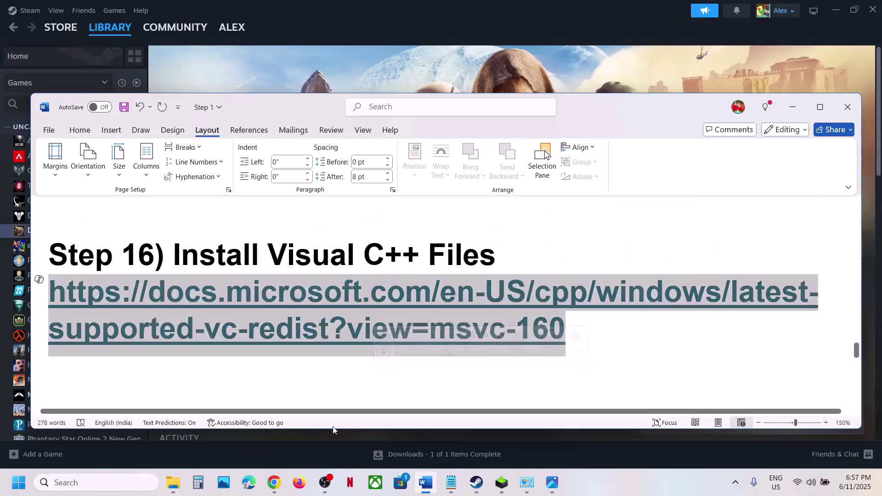
click(276, 480)
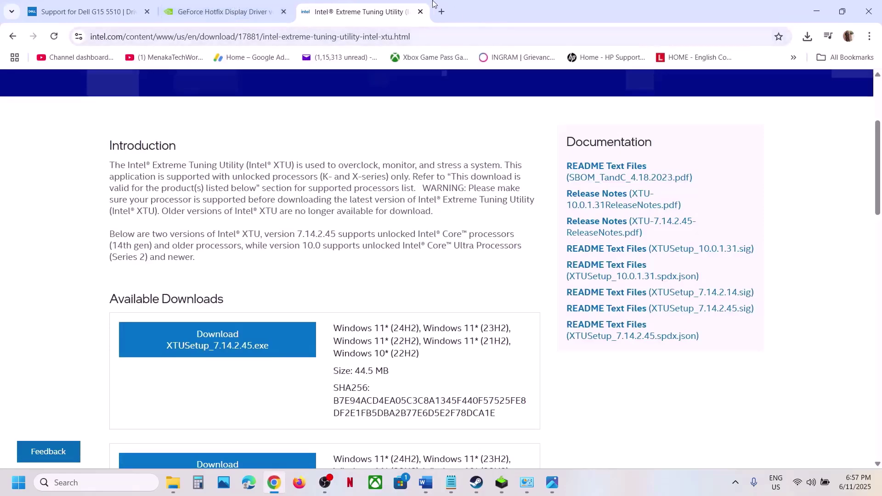
click(443, 12)
text(https://learn.microsoft.com/en-us/cpp/windows/latest-supported-vc-redist?view=msvc-160)
key(Return)
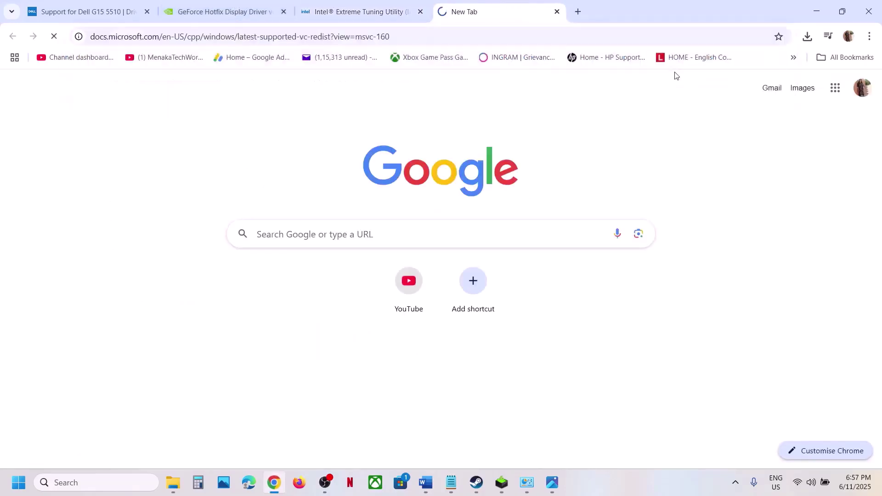
scroll(361, 289, down, 10)
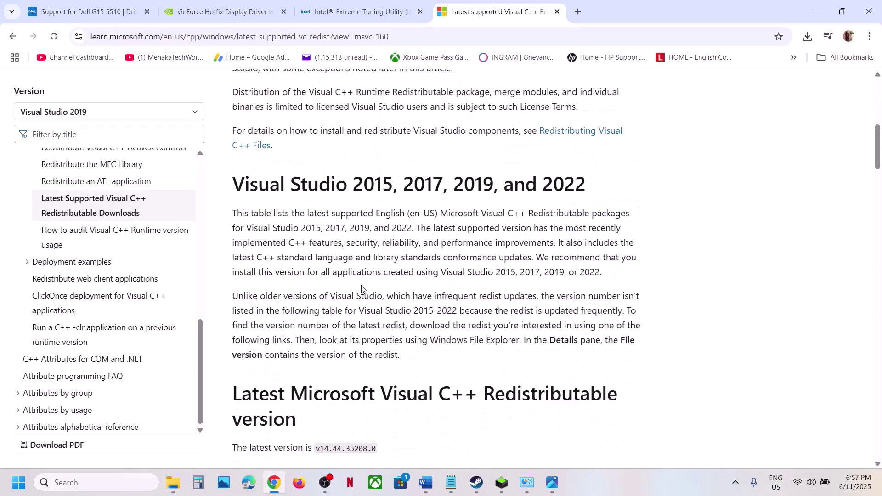